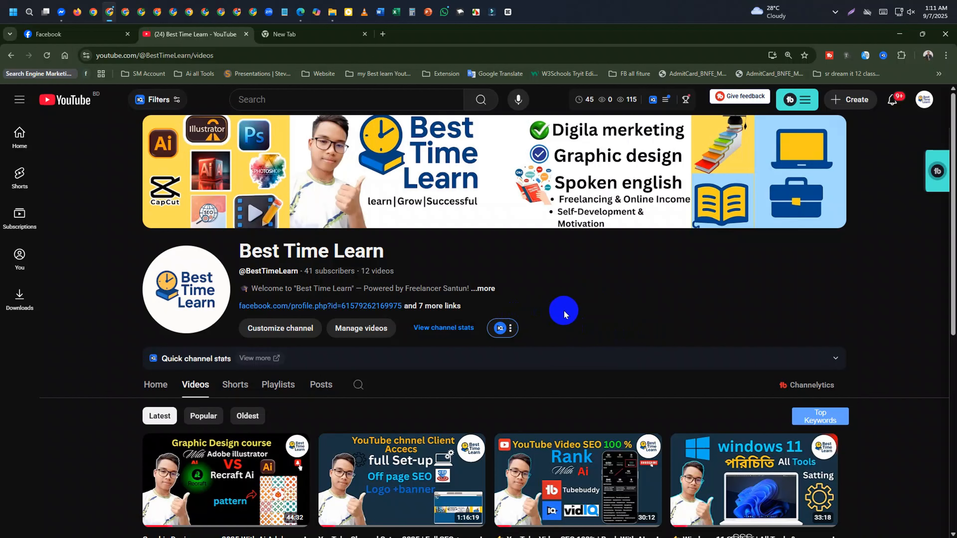
{"action": "scroll", "coordinate": [578, 311], "scroll_direction": "down", "scroll_amount": 5}
{"action": "scroll", "coordinate": [596, 312], "scroll_direction": "up", "scroll_amount": 5}
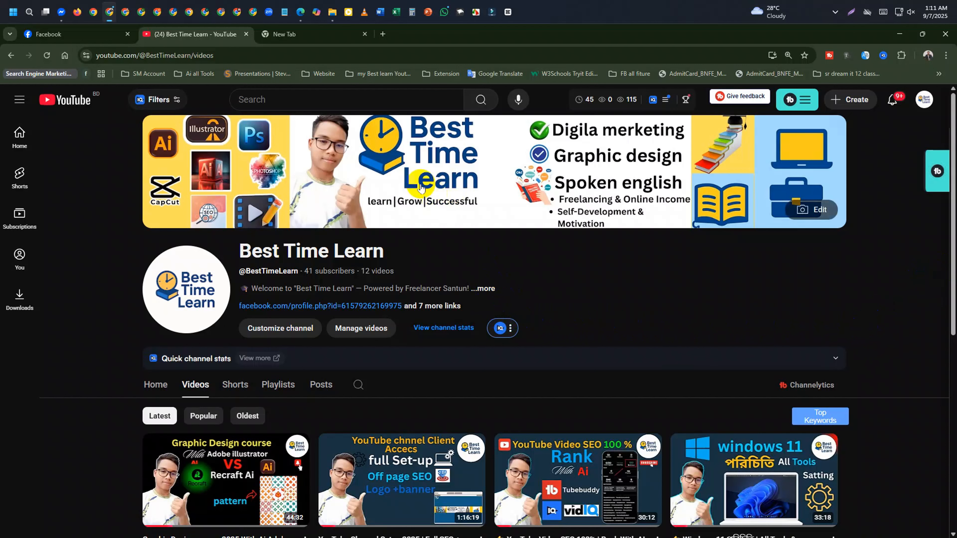
Switch to the other Chrome window and close all its open tabs, leaving only a new blank one.
{"action": "left_click", "coordinate": [148, 14]}
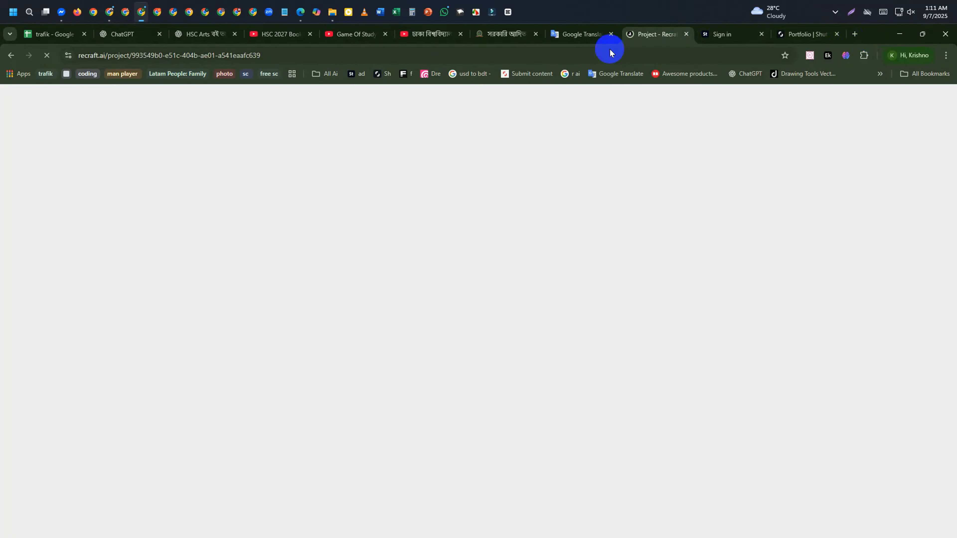
{"action": "left_click", "coordinate": [84, 34]}
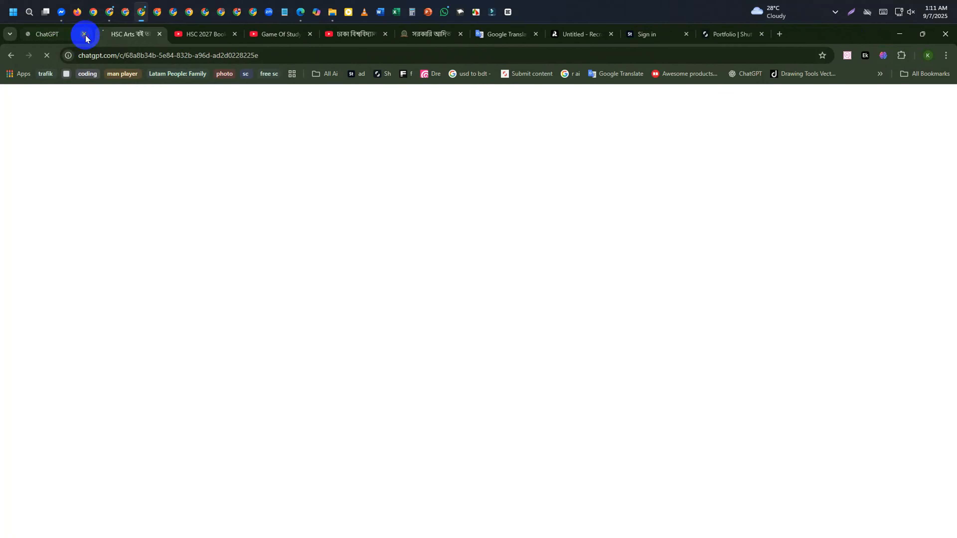
{"action": "left_click", "coordinate": [86, 34]}
{"action": "left_click", "coordinate": [86, 34]}
{"action": "left_click", "coordinate": [84, 34]}
{"action": "left_click", "coordinate": [85, 34]}
{"action": "left_click", "coordinate": [85, 34]}
{"action": "left_click", "coordinate": [85, 35]}
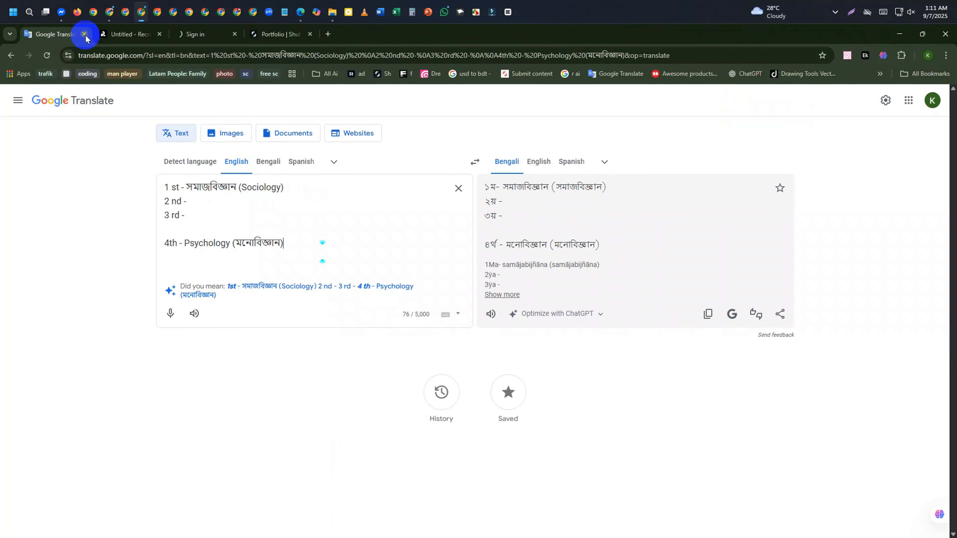
{"action": "left_click", "coordinate": [84, 34]}
{"action": "left_click", "coordinate": [84, 34]}
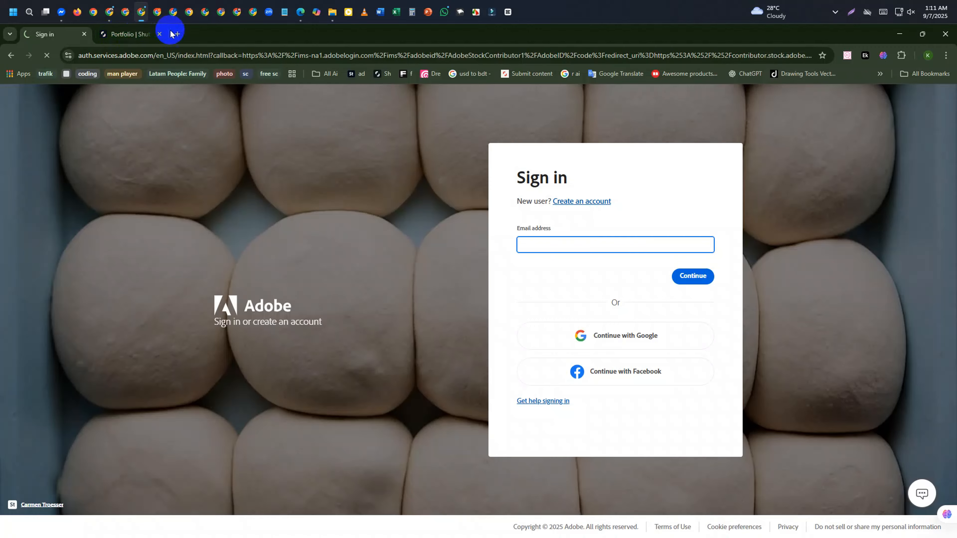
{"action": "key", "text": "ctrl+t"}
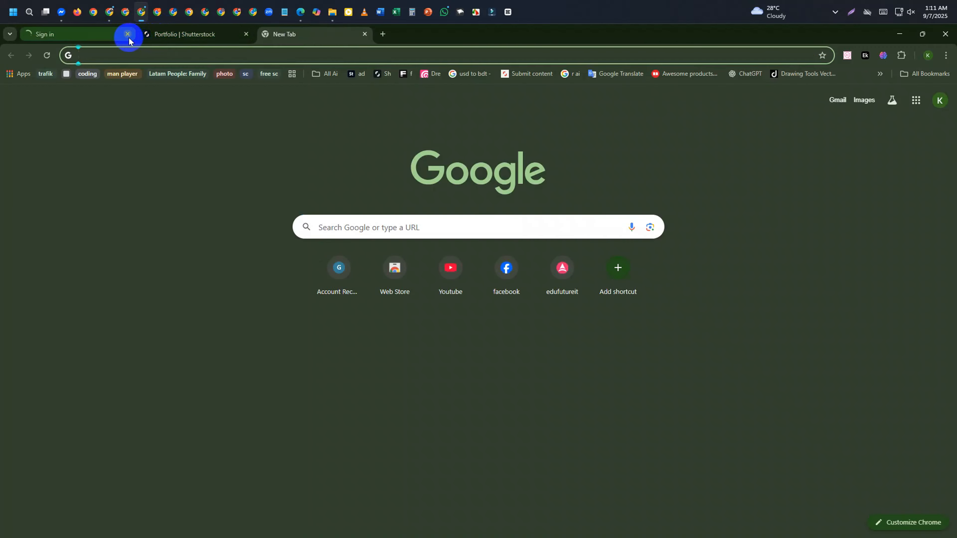
{"action": "left_click", "coordinate": [128, 34]}
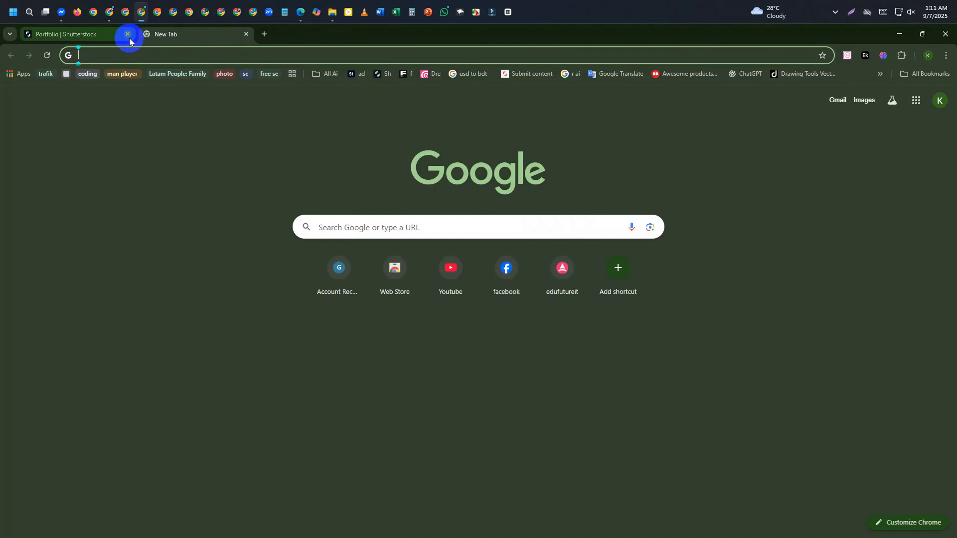
{"action": "left_click", "coordinate": [127, 34]}
Open the pending items in the Shutterstock contributor portfolio and upload the Desktop file Seamless pattern vector design 2.
{"action": "left_click", "coordinate": [381, 77]}
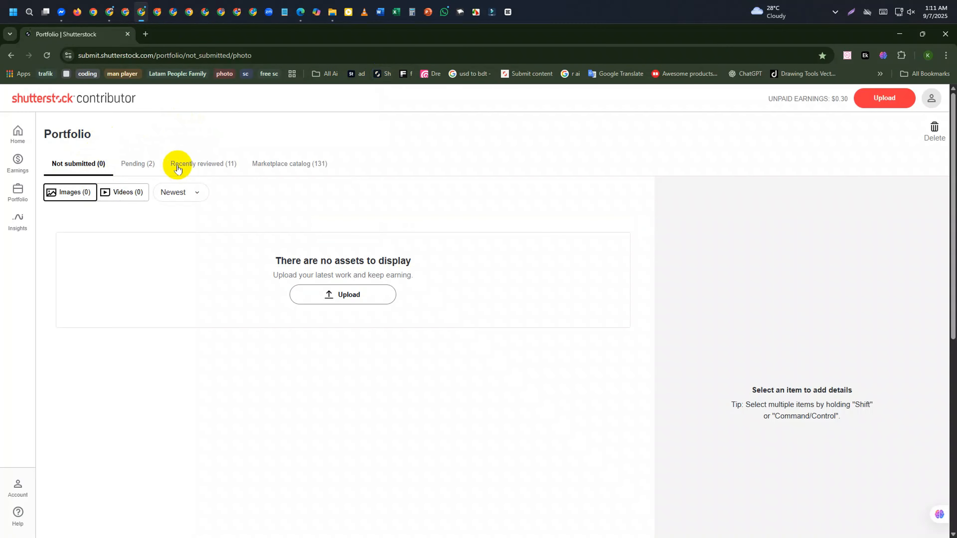
{"action": "left_click", "coordinate": [140, 162]}
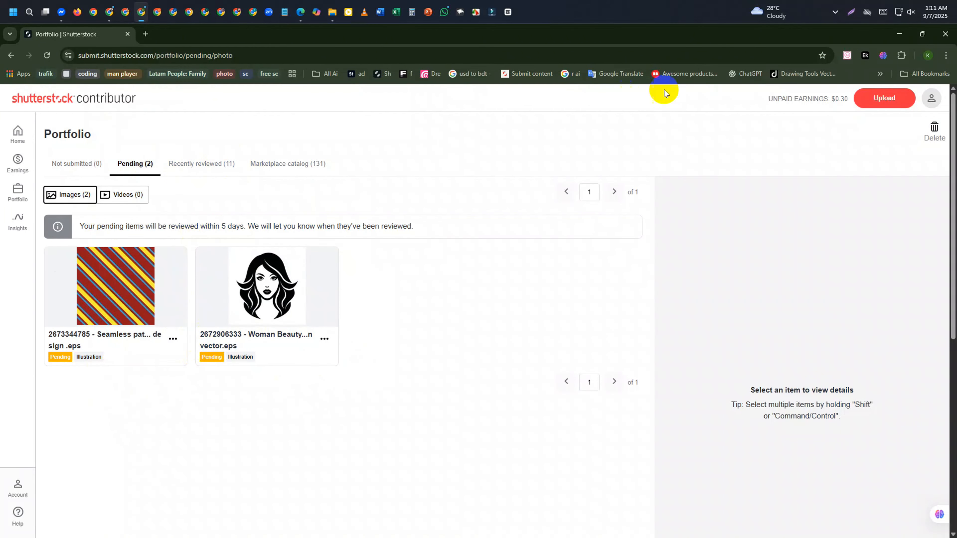
{"action": "left_click", "coordinate": [875, 98]}
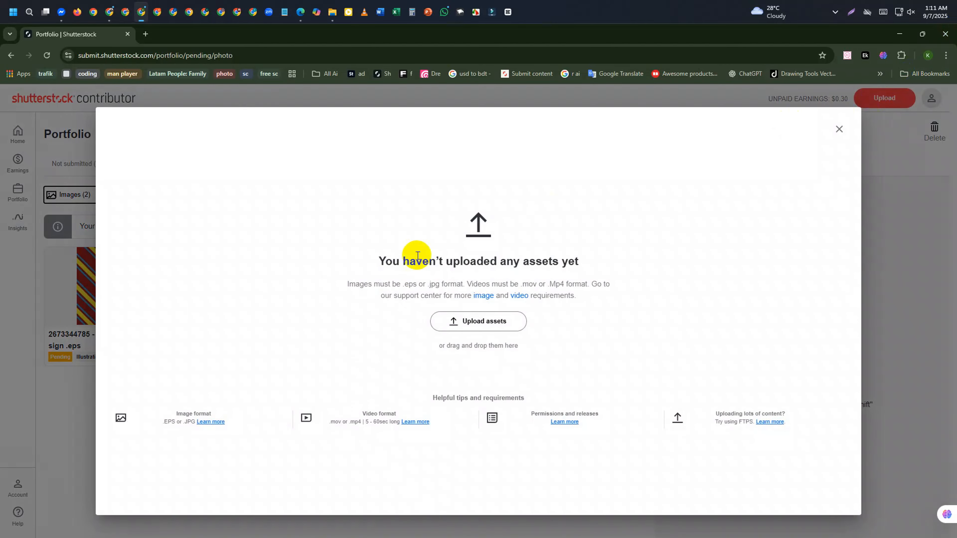
{"action": "left_click", "coordinate": [456, 321]}
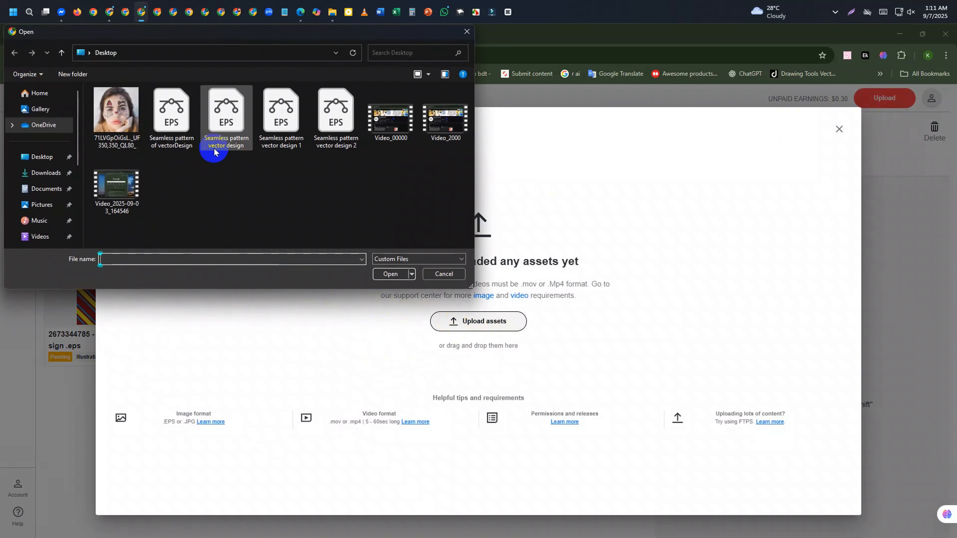
{"action": "left_click", "coordinate": [268, 125]}
{"action": "left_click", "coordinate": [333, 111]}
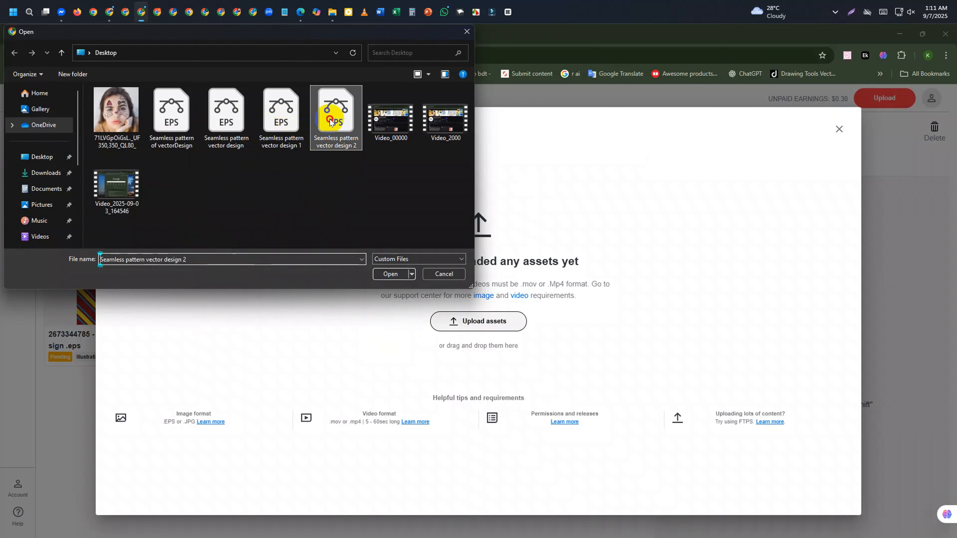
{"action": "left_click", "coordinate": [395, 275]}
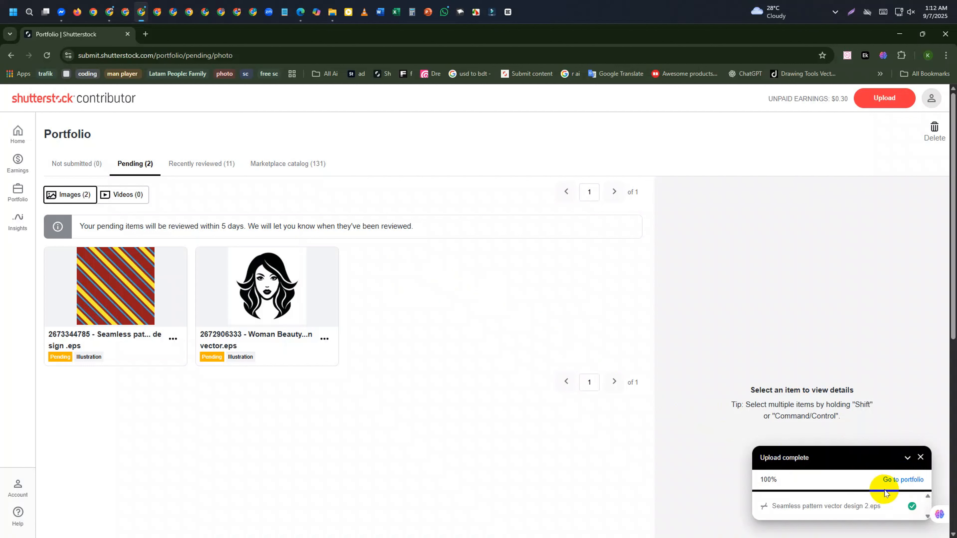
Go to the portfolio's unsubmitted items and read the upload error for Seamless pattern vector design 2.eps.
{"action": "left_click", "coordinate": [892, 486]}
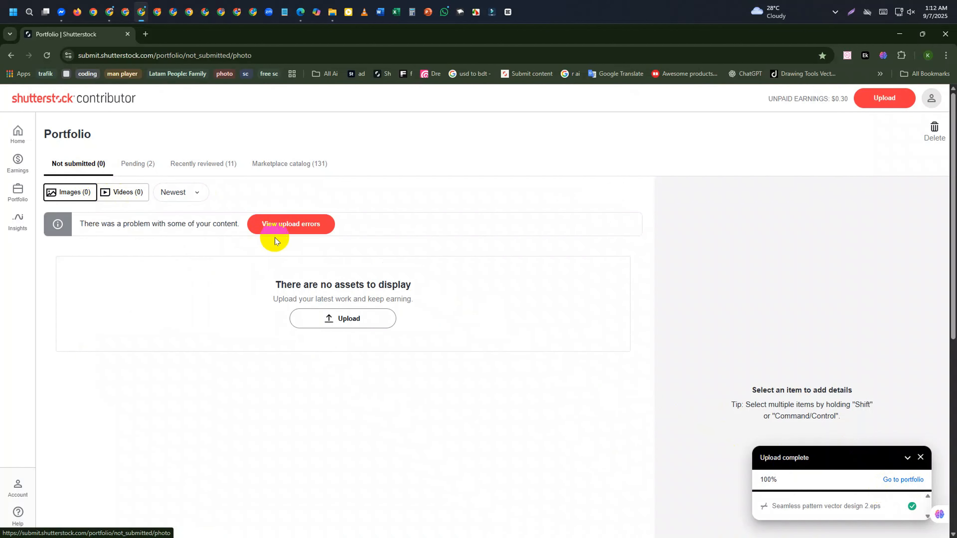
{"action": "left_click", "coordinate": [288, 226]}
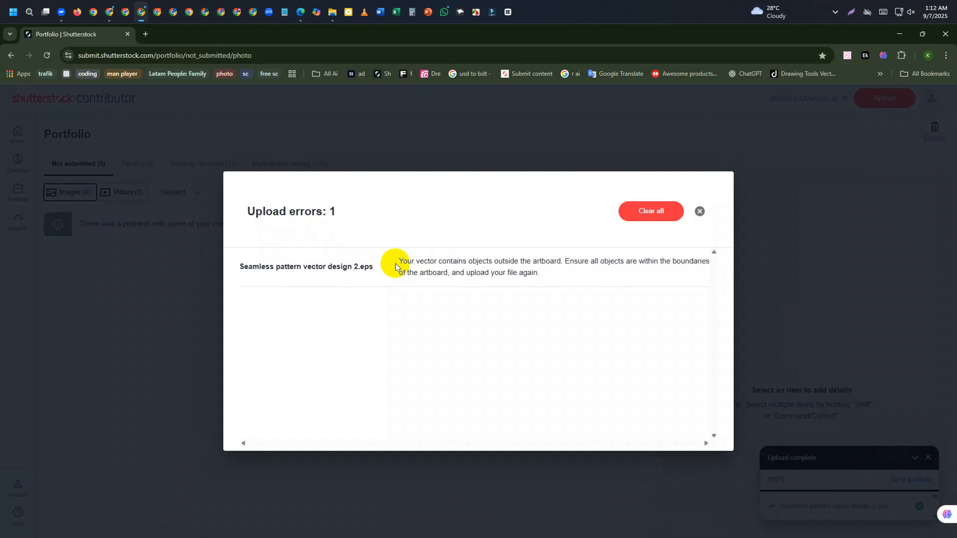
{"action": "left_click_drag", "start_coordinate": [396, 266], "coordinate": [540, 274]}
{"action": "left_click", "coordinate": [559, 280]}
{"action": "left_click", "coordinate": [482, 311]}
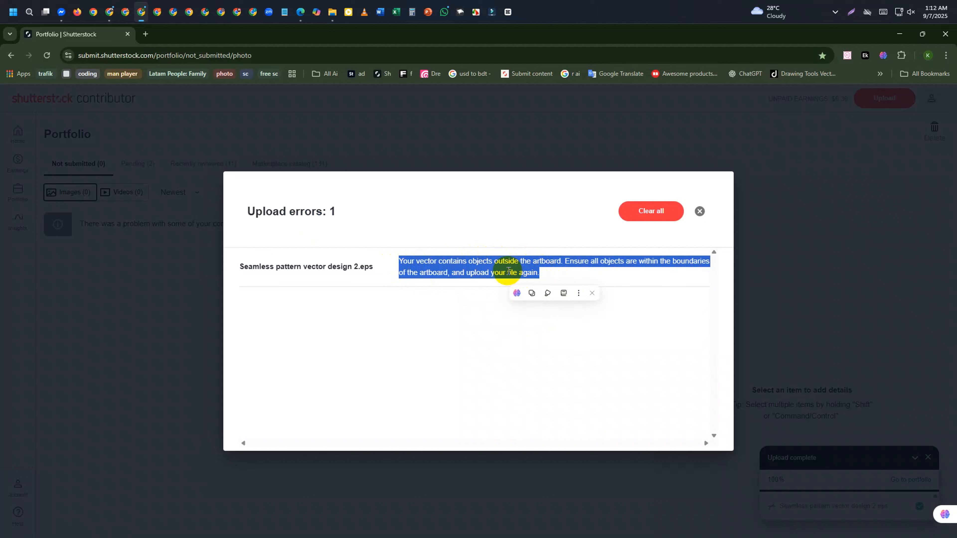
{"action": "left_click", "coordinate": [550, 276]}
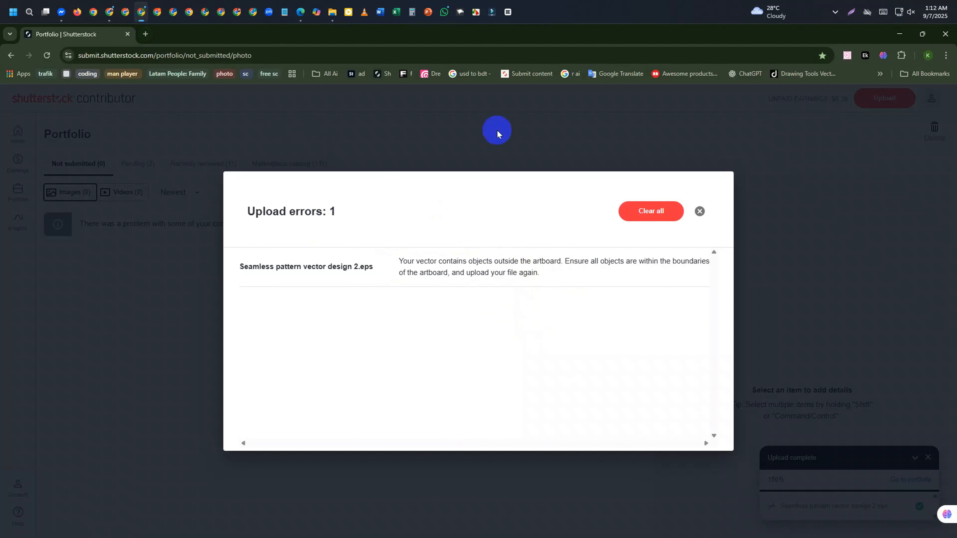
{"action": "left_click", "coordinate": [697, 211]}
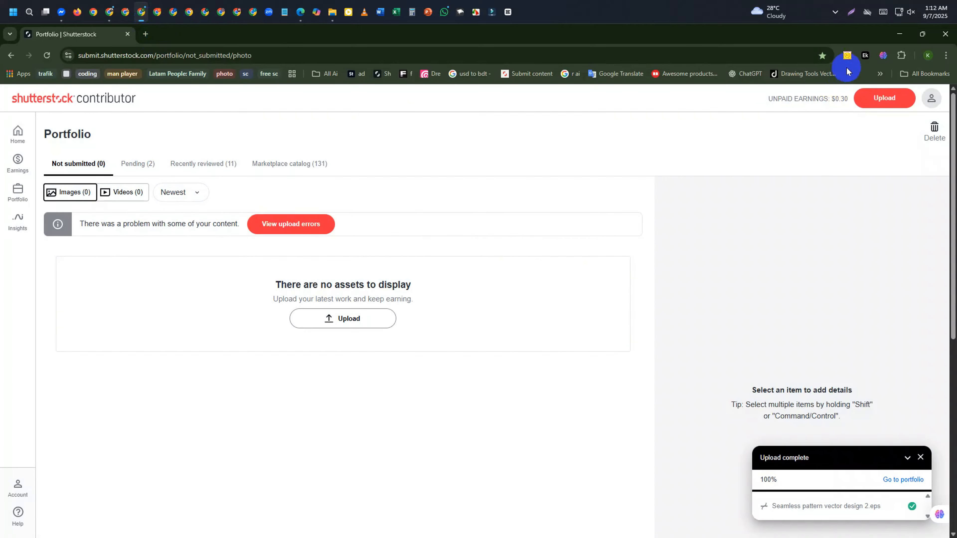
Minimize both Chrome windows and open the Seamless pattern vector design 2 EPS file from the desktop in Adobe Illustrator.
{"action": "left_click", "coordinate": [898, 34]}
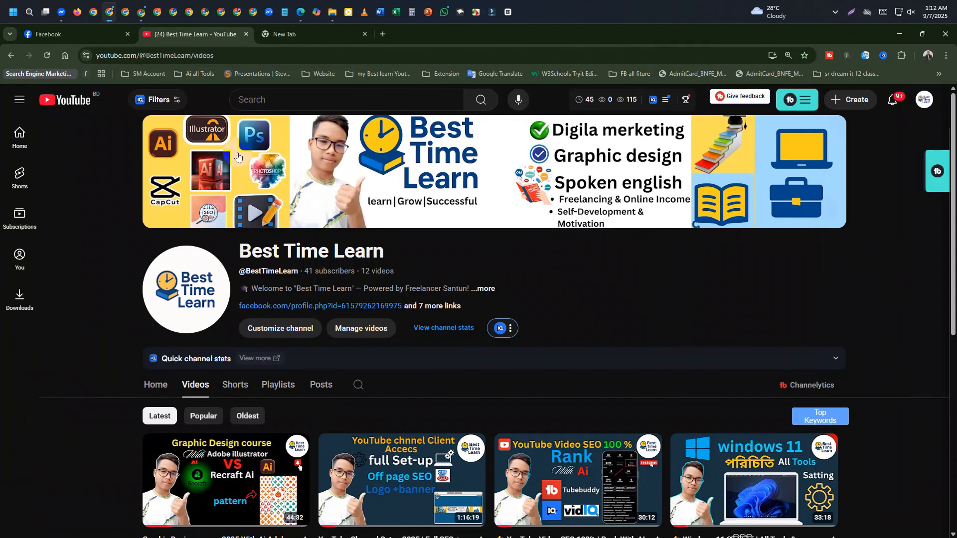
{"action": "left_click", "coordinate": [900, 35]}
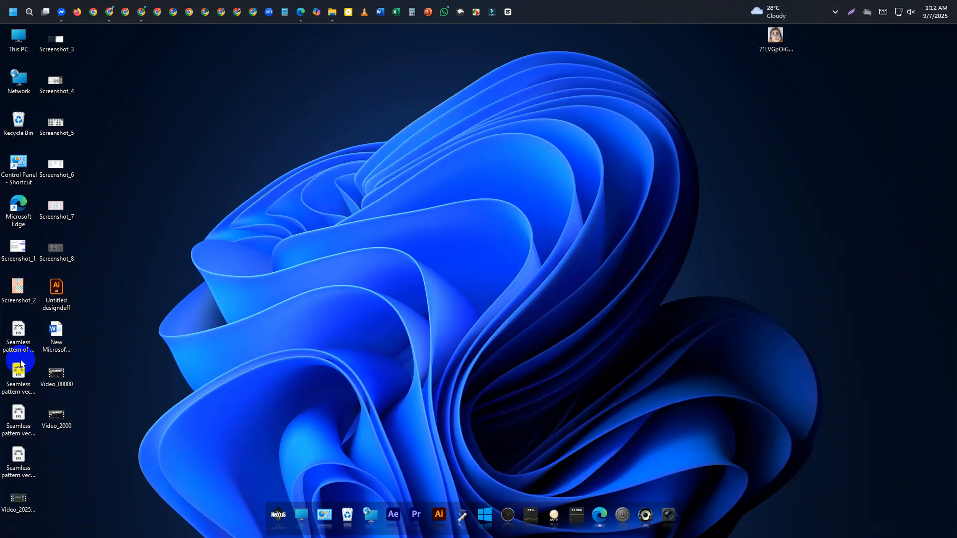
{"action": "double_click", "coordinate": [17, 462]}
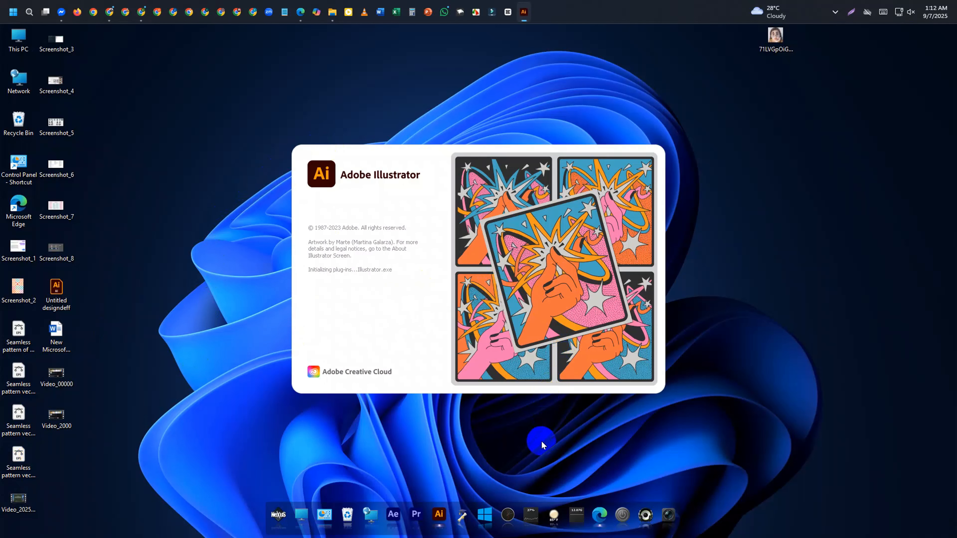
Turn off the display of desktop icons while Illustrator loads.
{"action": "right_click", "coordinate": [169, 163]}
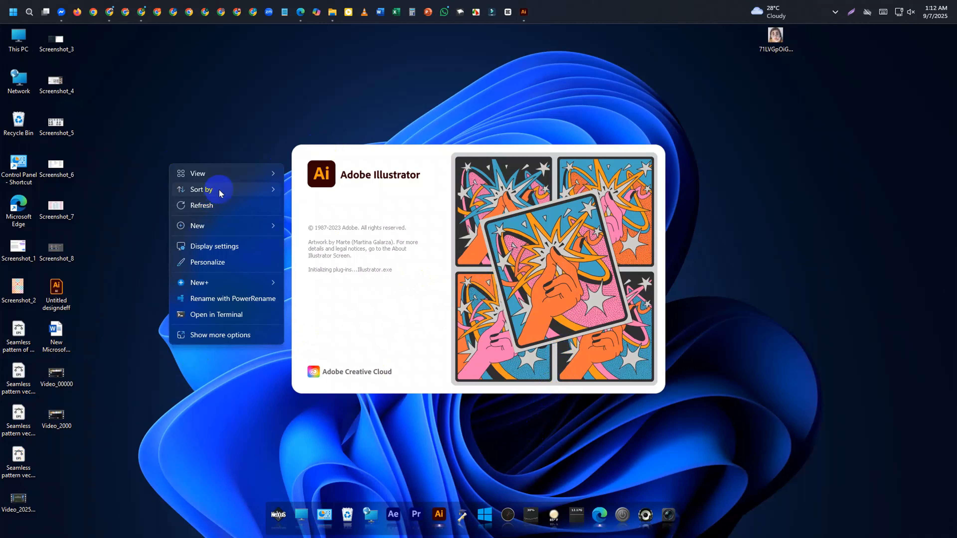
{"action": "mouse_move", "coordinate": [241, 175]}
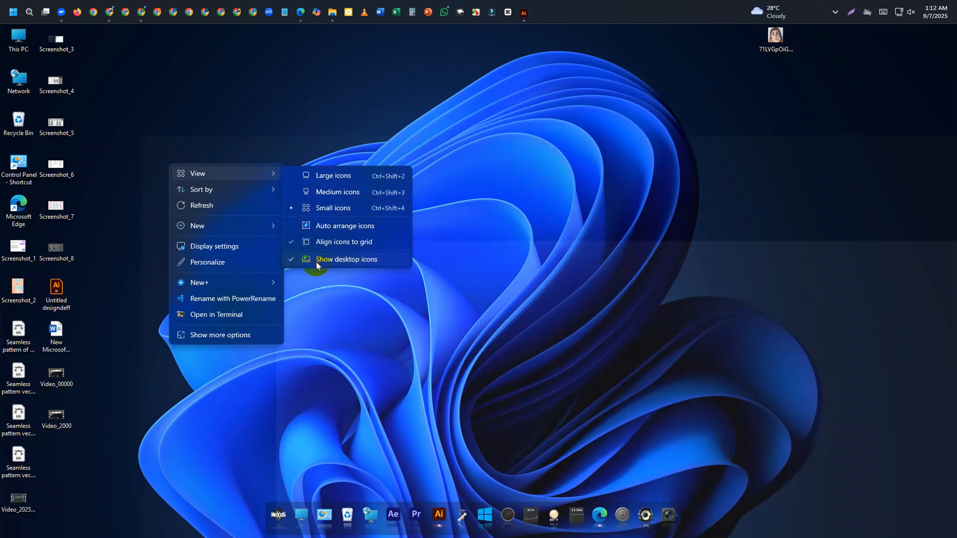
{"action": "left_click", "coordinate": [315, 260]}
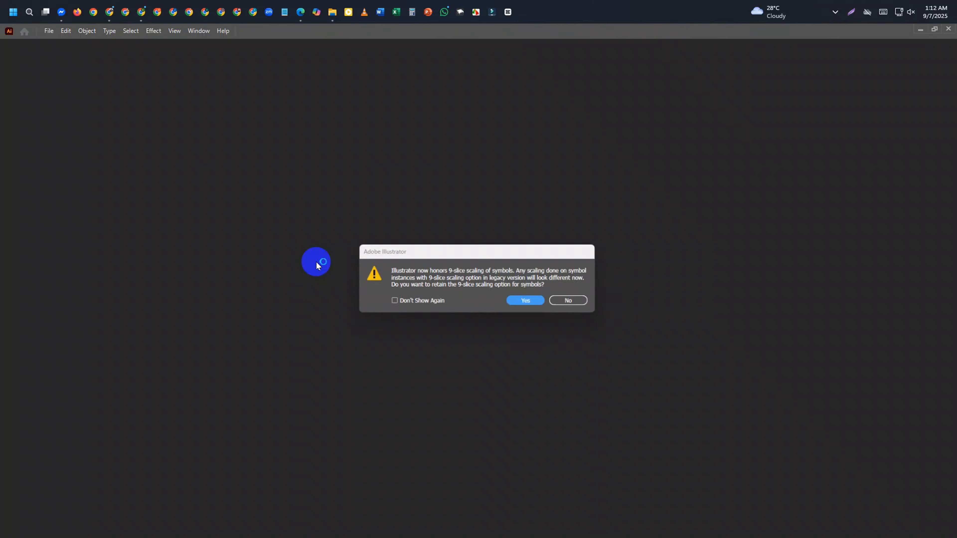
Retain 9-slice scaling for symbols, then move the lotus pattern group onto the empty white artboard and align it vertically to the center.
{"action": "left_click", "coordinate": [527, 302]}
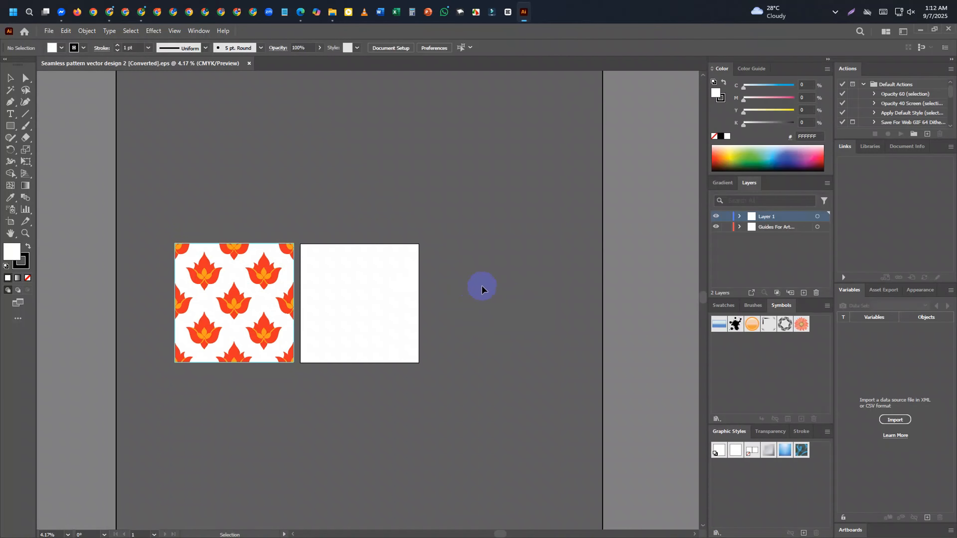
{"action": "scroll", "coordinate": [493, 286], "scroll_direction": "down", "scroll_amount": 3}
{"action": "scroll", "coordinate": [493, 286], "scroll_direction": "up", "scroll_amount": 2}
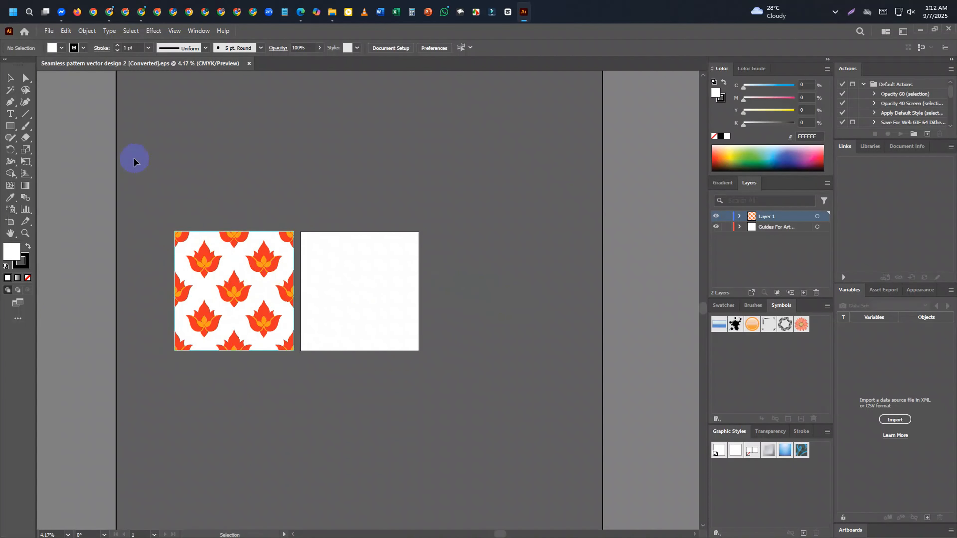
{"action": "left_click_drag", "start_coordinate": [261, 274], "coordinate": [392, 277]}
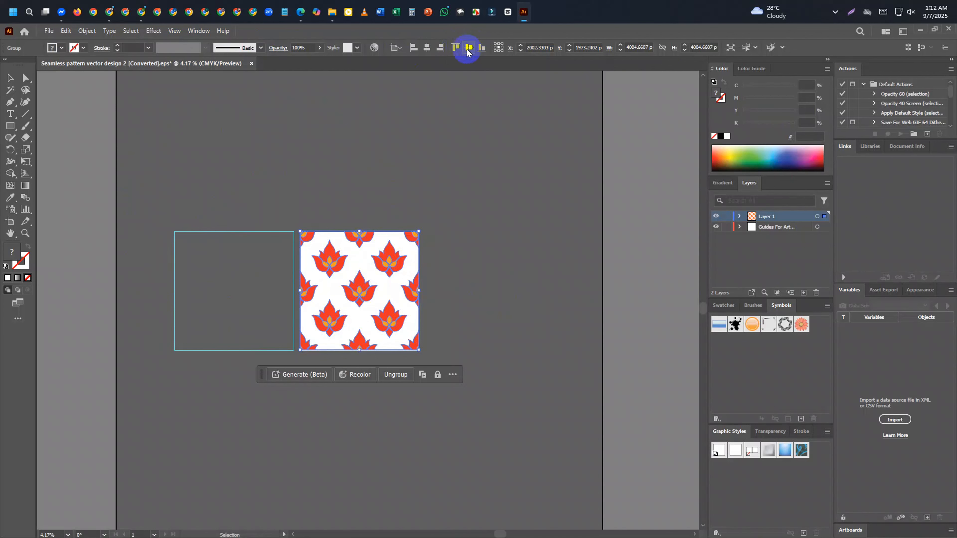
{"action": "left_click", "coordinate": [469, 47]}
{"action": "left_click", "coordinate": [459, 160]}
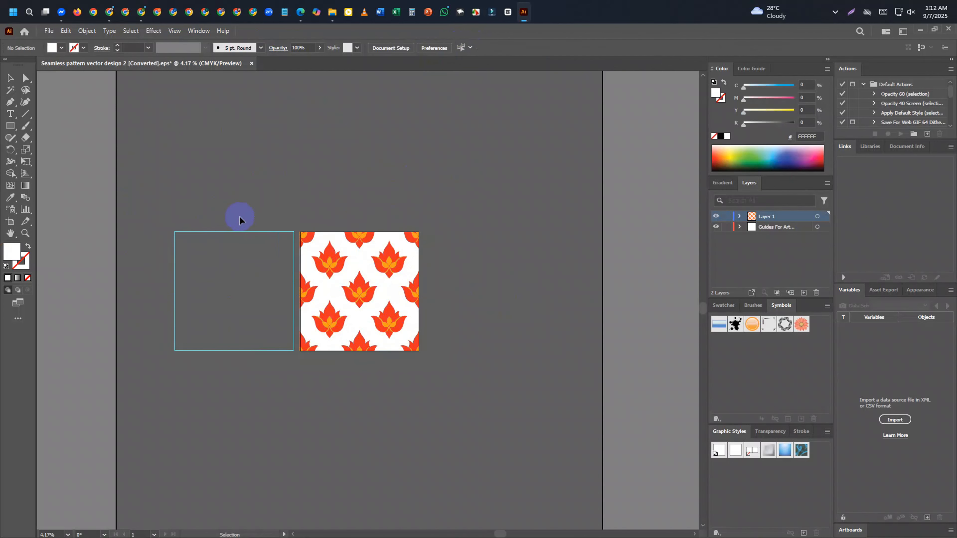
Delete the leftover empty square path lying outside the artboard.
{"action": "left_click_drag", "start_coordinate": [218, 333], "coordinate": [165, 258]}
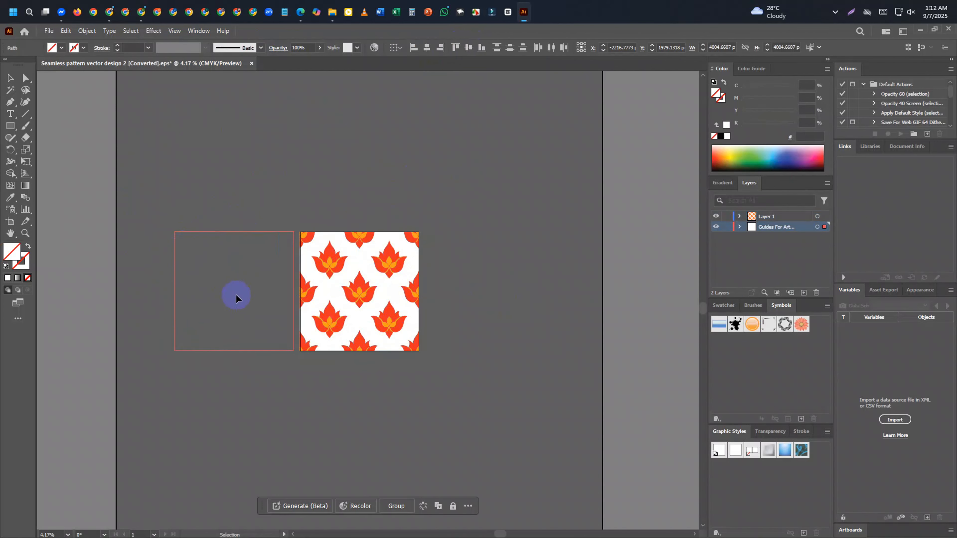
{"action": "key", "text": "Delete"}
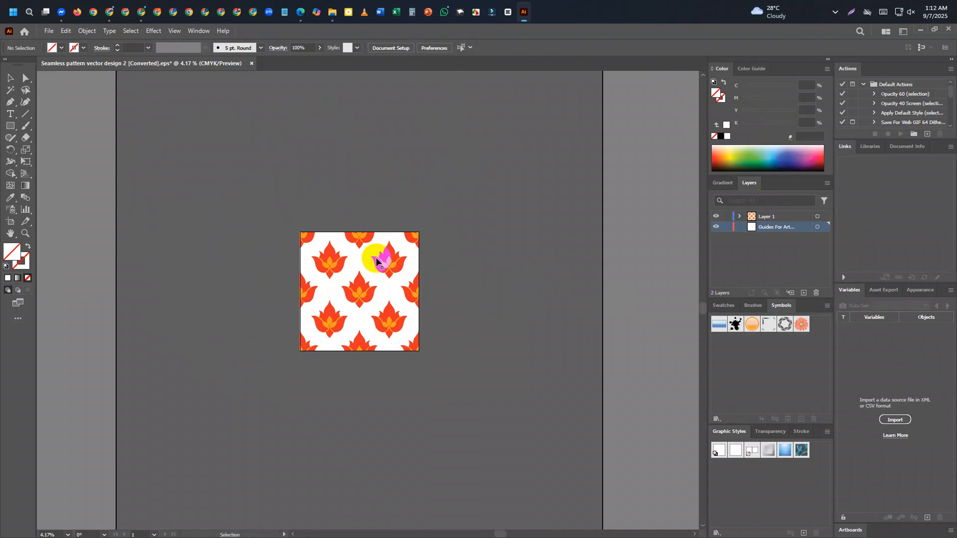
{"action": "scroll", "coordinate": [375, 251], "scroll_direction": "up", "scroll_amount": 3}
{"action": "key", "text": "super"}
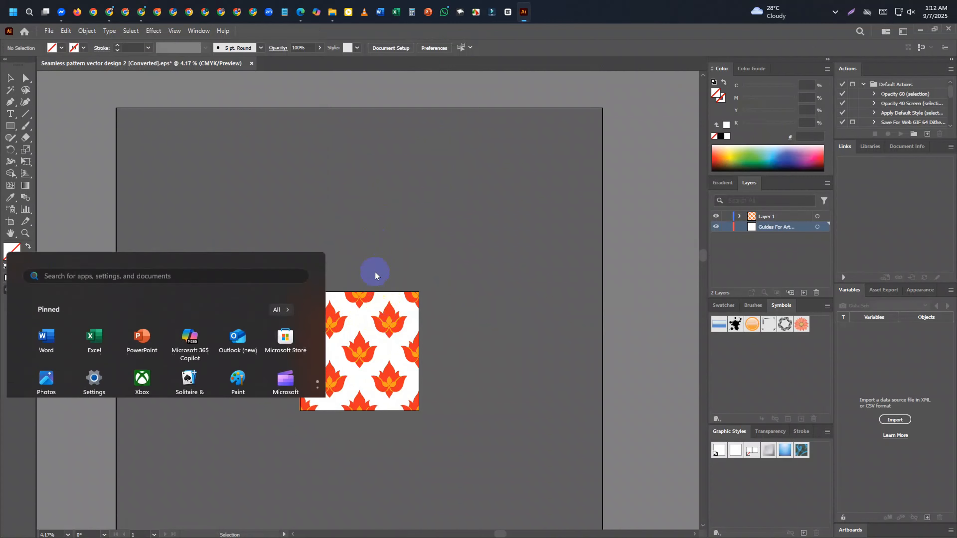
{"action": "left_click", "coordinate": [370, 248]}
Create a 4000 × 4000 px rectangle beside the lotus pattern artboard.
{"action": "scroll", "coordinate": [354, 271], "scroll_direction": "down", "scroll_amount": 1}
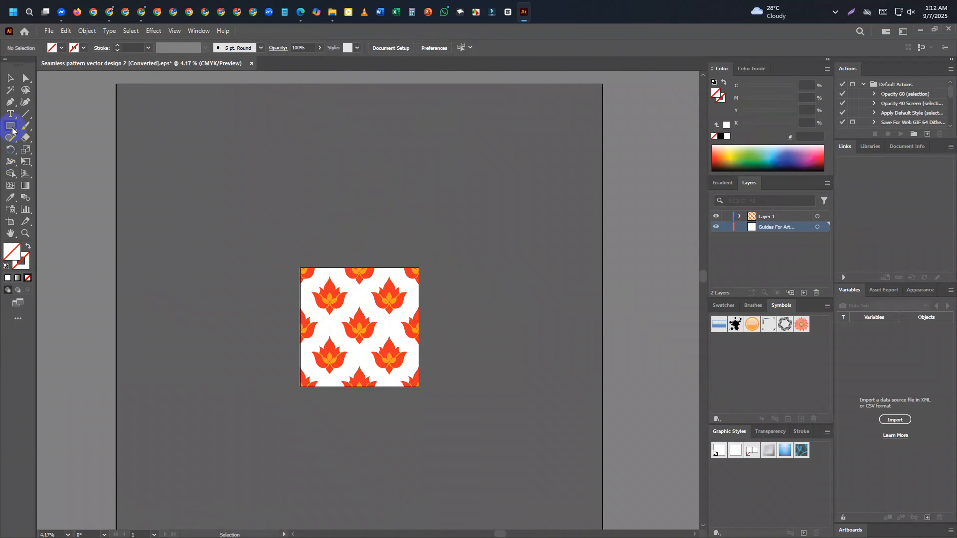
{"action": "left_click", "coordinate": [368, 293]}
{"action": "left_click", "coordinate": [459, 306]}
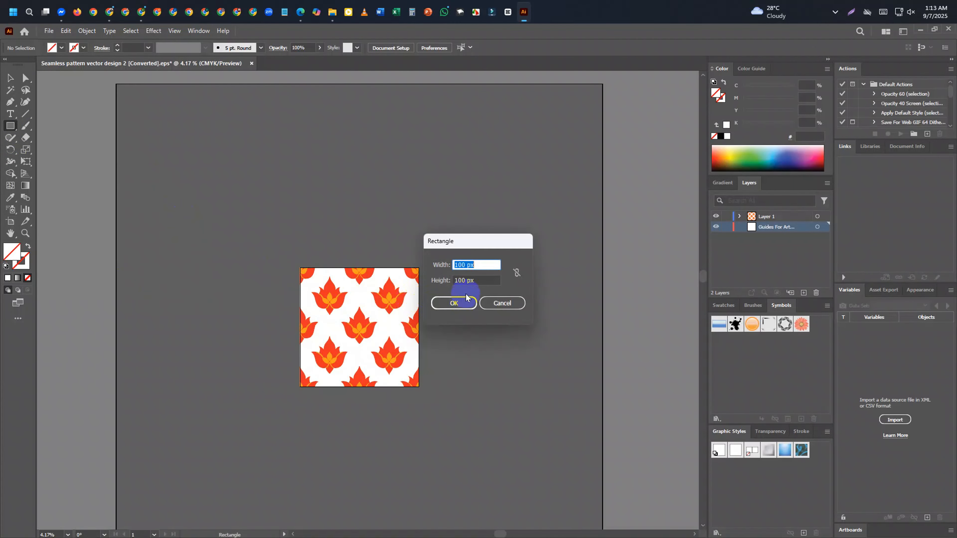
{"action": "double_click", "coordinate": [467, 265]}
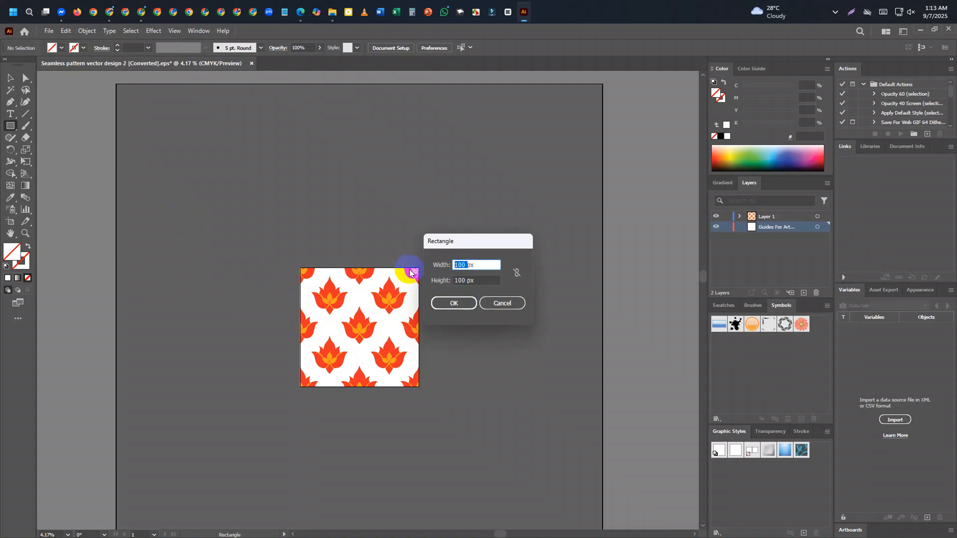
{"action": "type", "text": "4000"}
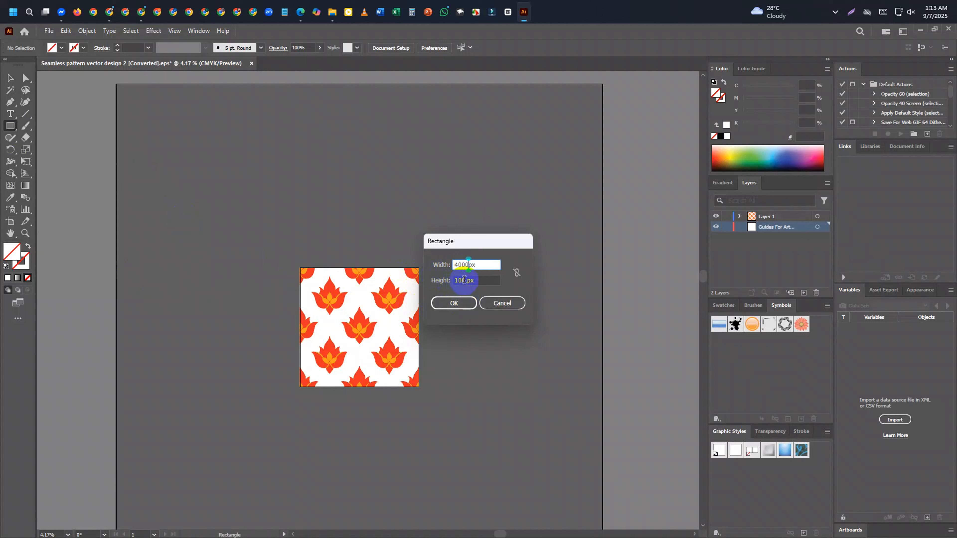
{"action": "double_click", "coordinate": [464, 280]}
{"action": "type", "text": "40"}
{"action": "left_click", "coordinate": [454, 302]}
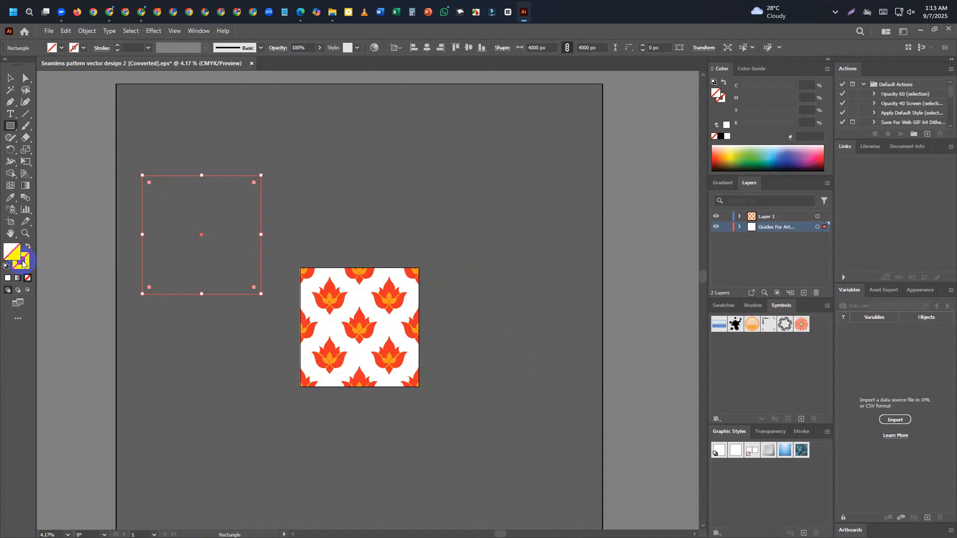
Fill the new square with white, FFFFFF, and dismiss any extra rectangle started by accident.
{"action": "double_click", "coordinate": [7, 259]}
{"action": "left_click_drag", "start_coordinate": [184, 363], "coordinate": [31, 272]}
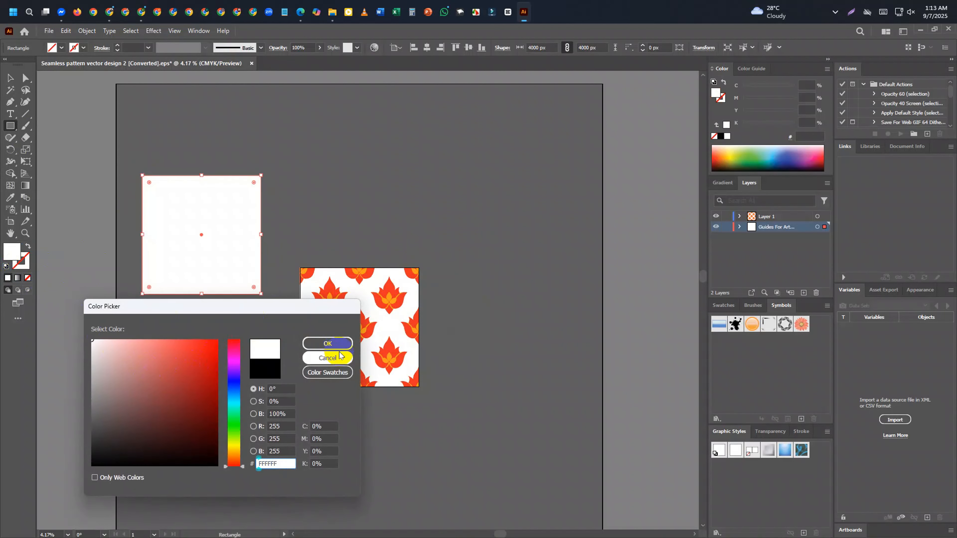
{"action": "left_click", "coordinate": [327, 343]}
{"action": "left_click", "coordinate": [302, 218]}
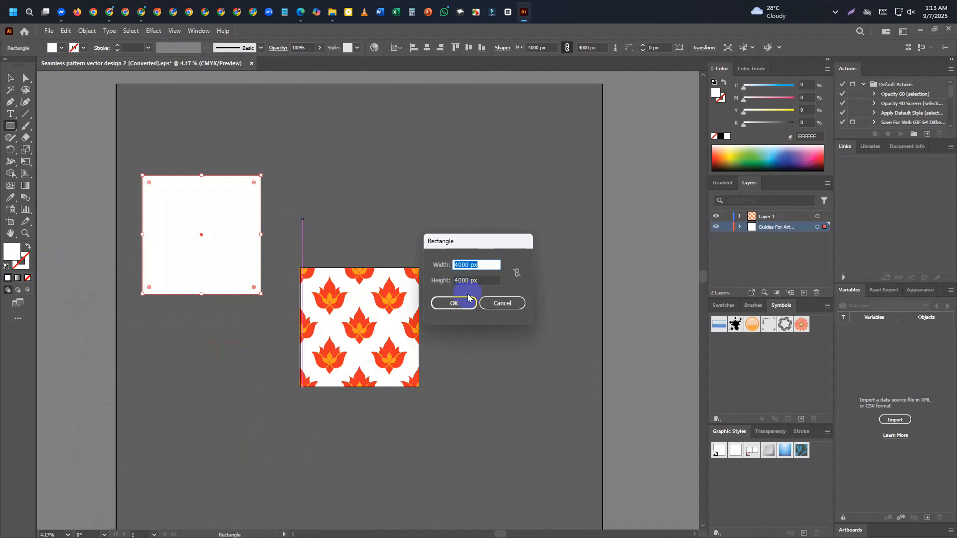
{"action": "left_click", "coordinate": [498, 303]}
Move the white square level with the lotus pattern, leaving a small gap to the left of it.
{"action": "left_click", "coordinate": [9, 79]}
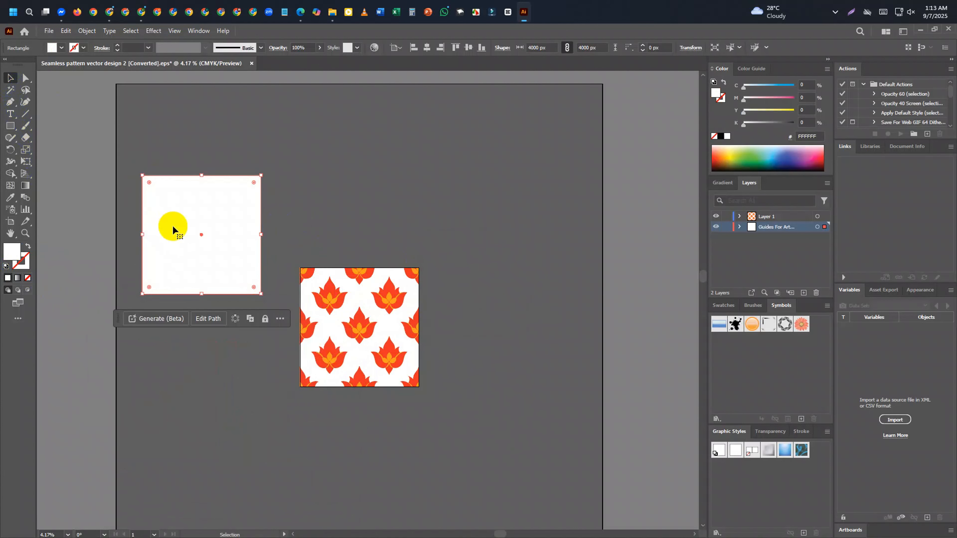
{"action": "left_click_drag", "start_coordinate": [171, 226], "coordinate": [173, 336]}
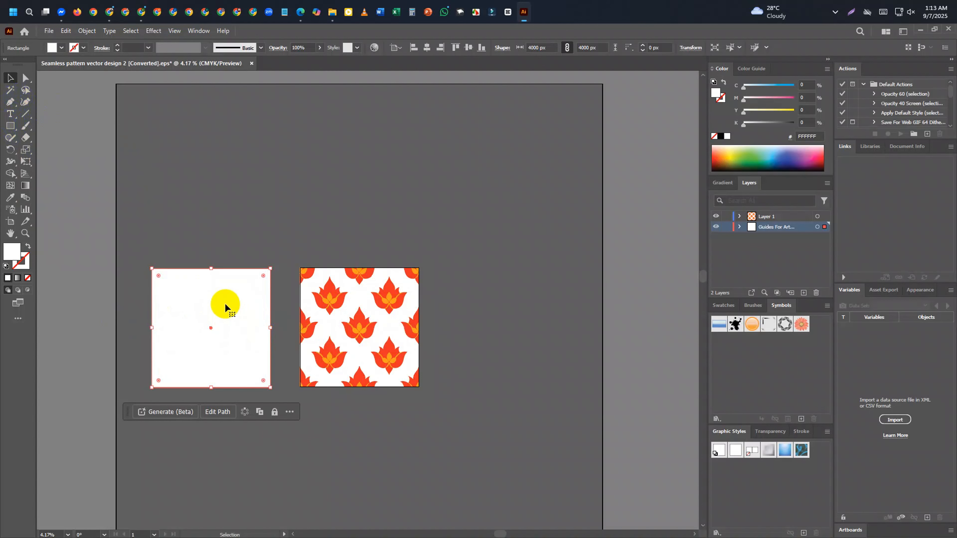
{"action": "left_click_drag", "start_coordinate": [226, 304], "coordinate": [245, 306]}
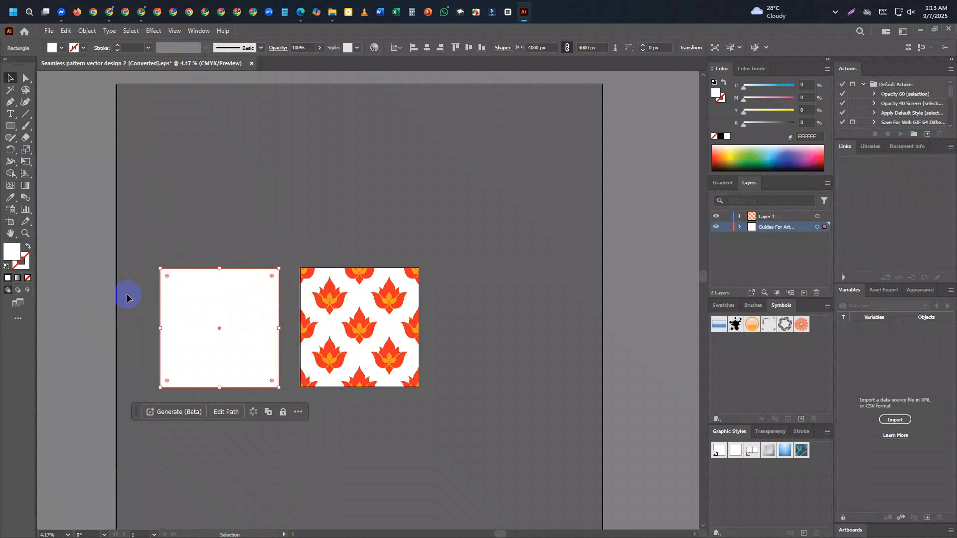
Refit Artboard 1 from the lotus pattern to the edges of the white 4000 px square.
{"action": "left_click", "coordinate": [11, 221]}
{"action": "left_click", "coordinate": [318, 288]}
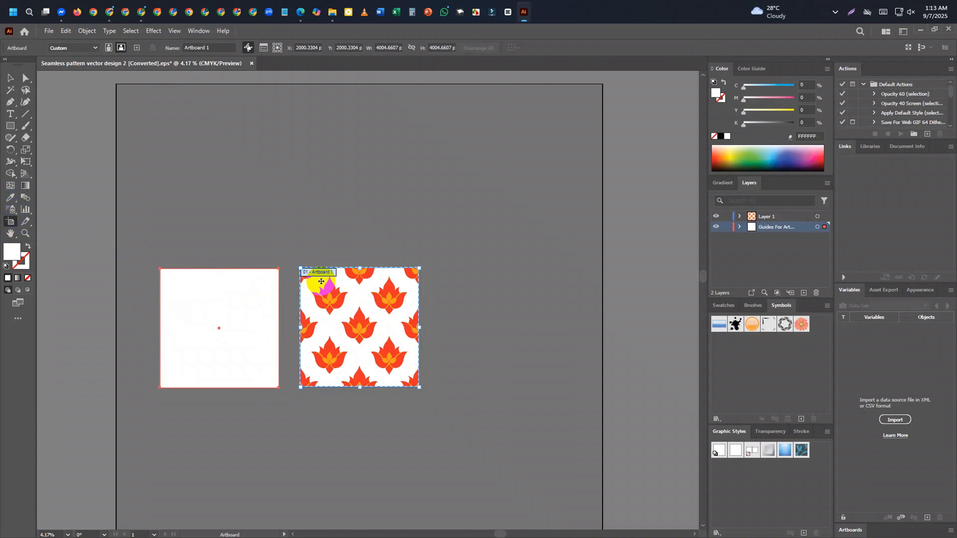
{"action": "scroll", "coordinate": [321, 283], "scroll_direction": "up", "scroll_amount": 4}
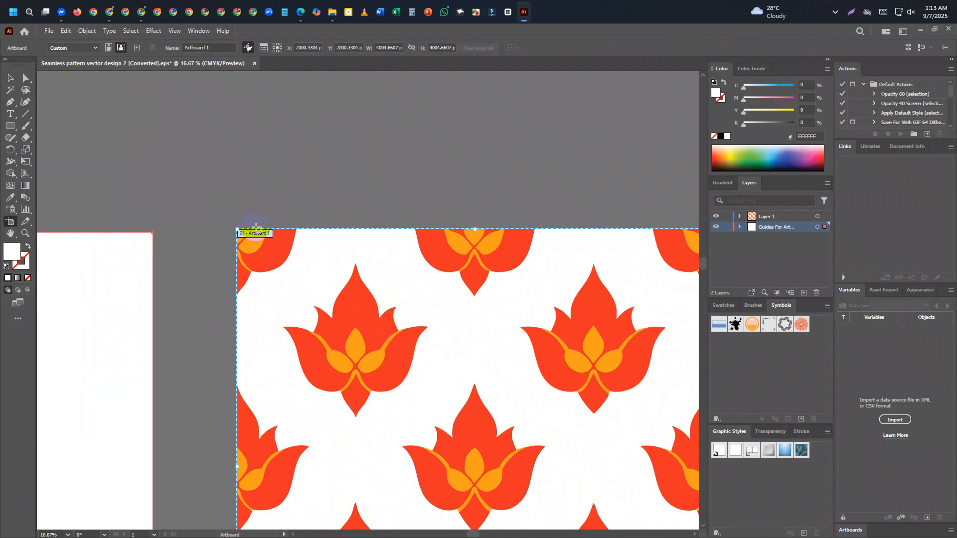
{"action": "scroll", "coordinate": [256, 227], "scroll_direction": "up", "scroll_amount": 3}
{"action": "scroll", "coordinate": [203, 247], "scroll_direction": "down", "scroll_amount": 3}
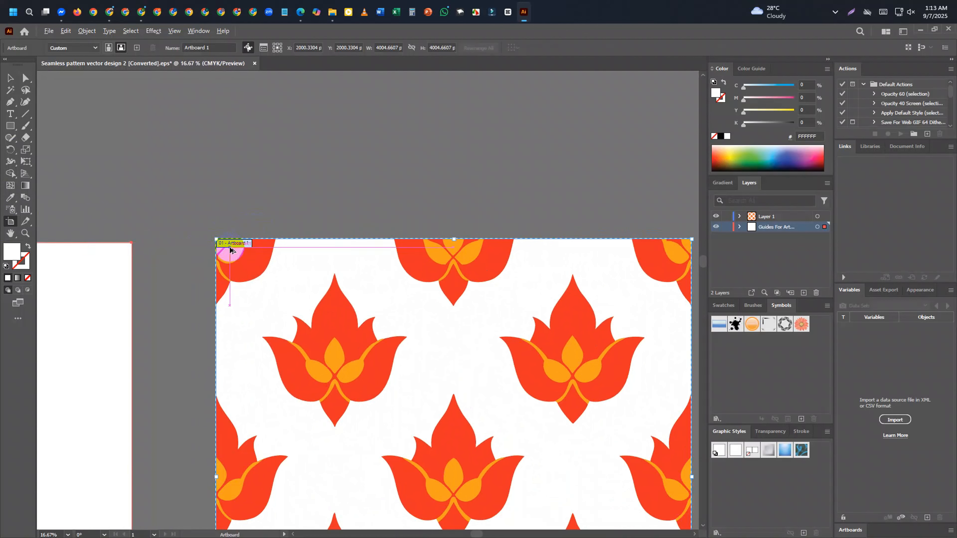
{"action": "scroll", "coordinate": [248, 248], "scroll_direction": "down", "scroll_amount": 5}
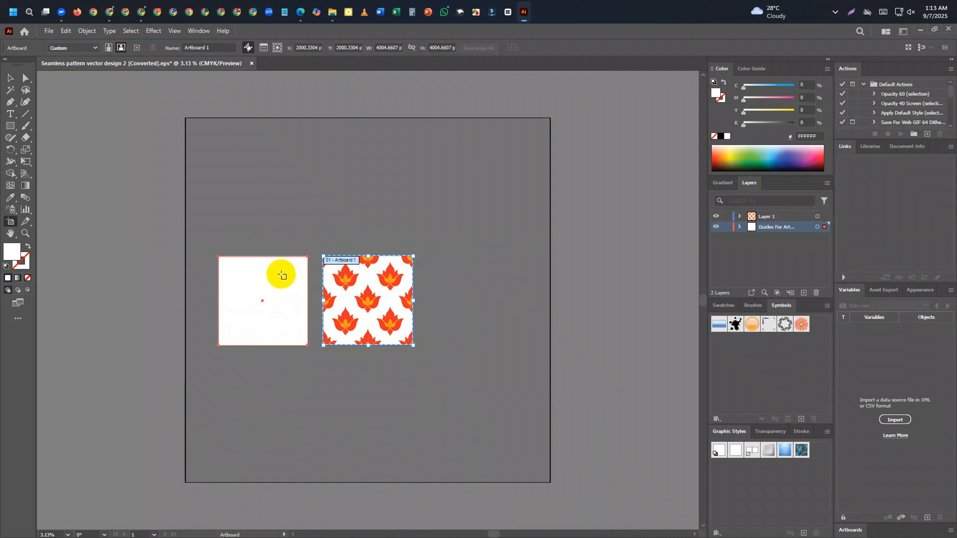
{"action": "left_click", "coordinate": [269, 282]}
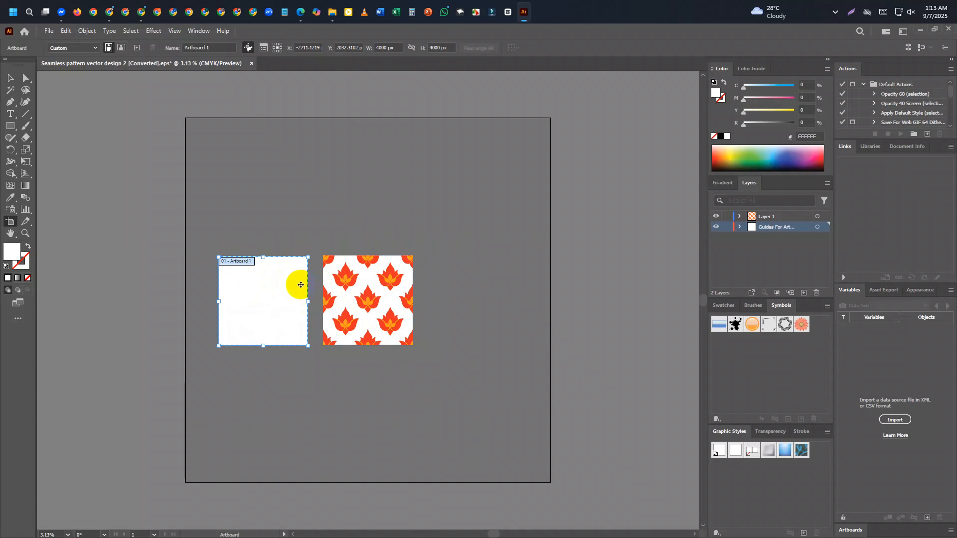
Pull the white background square out of the lotus pattern and delete it, then try to move the motifs onto the artboard.
{"action": "key", "text": "a"}
{"action": "left_click_drag", "start_coordinate": [377, 285], "coordinate": [338, 378]}
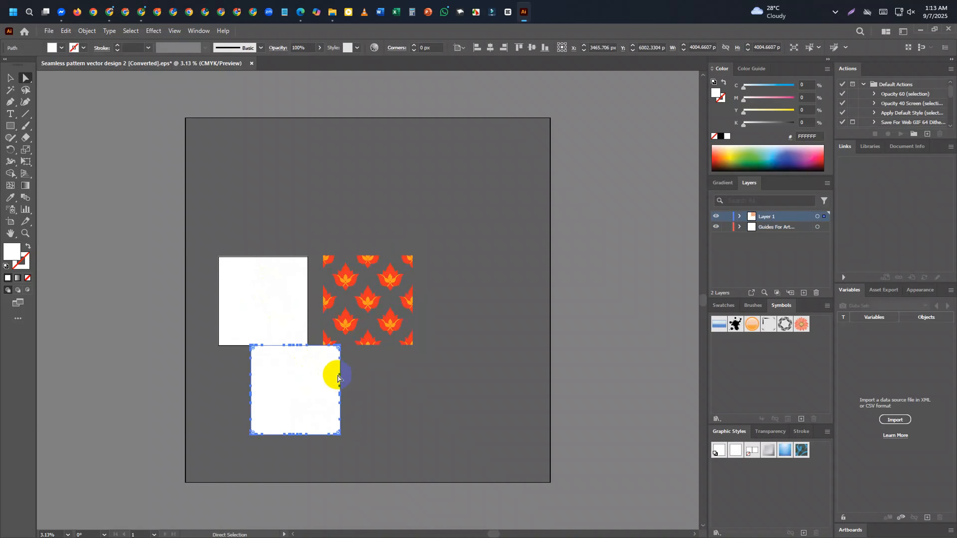
{"action": "key", "text": "Delete"}
{"action": "left_click_drag", "start_coordinate": [424, 357], "coordinate": [423, 355]}
{"action": "left_click_drag", "start_coordinate": [377, 324], "coordinate": [273, 318]}
{"action": "left_click", "coordinate": [392, 399]}
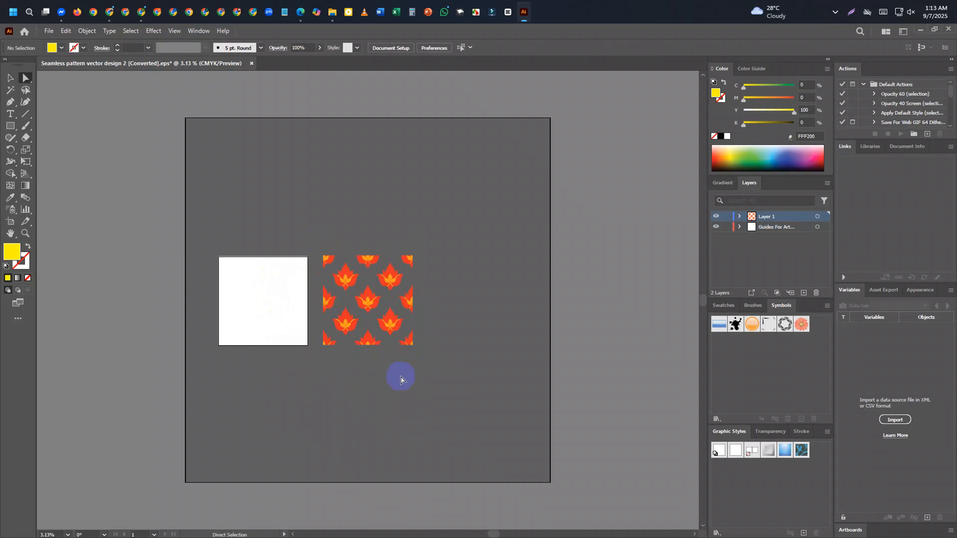
Undo all edits back to the originally opened layout, with the lotus pattern beside the empty artboard.
{"action": "key", "text": "ctrl+z"}
{"action": "key", "text": "ctrl+z"}
{"action": "key", "text": "ctrl+z"}
{"action": "key", "text": "ctrl+z"}
{"action": "key", "text": "ctrl+z"}
{"action": "key", "text": "ctrl+z"}
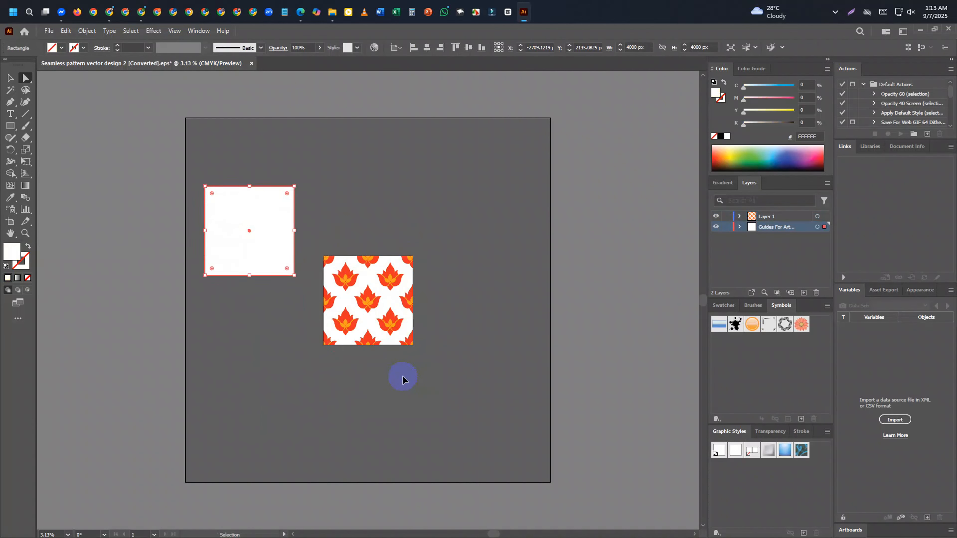
{"action": "key", "text": "ctrl+z"}
{"action": "key", "text": "ctrl+z"}
{"action": "key", "text": "ctrl+z"}
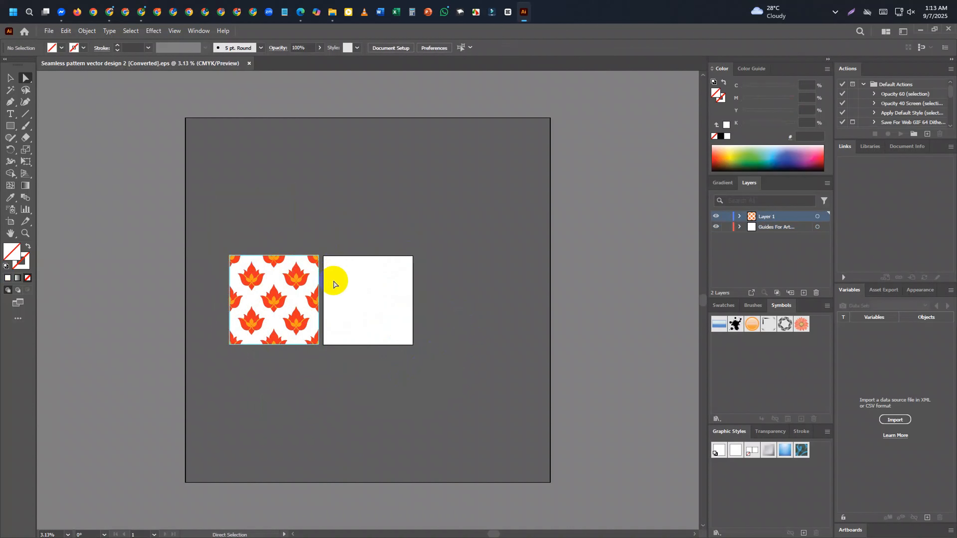
Examine the edges of the empty white artboard and the position of the lotus pattern outside it.
{"action": "scroll", "coordinate": [358, 272], "scroll_direction": "left", "scroll_amount": 2}
{"action": "scroll", "coordinate": [428, 290], "scroll_direction": "up", "scroll_amount": 1}
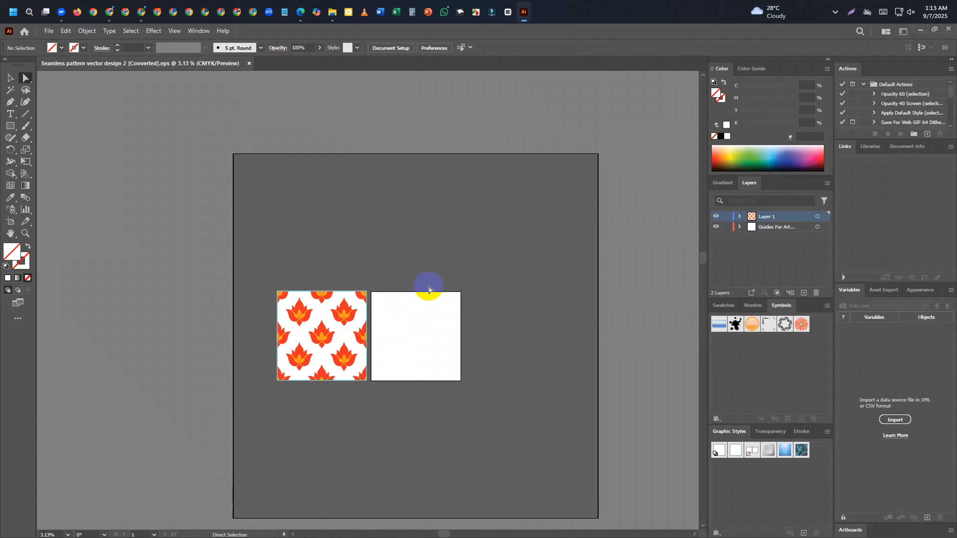
{"action": "scroll", "coordinate": [428, 289], "scroll_direction": "up", "scroll_amount": 1}
{"action": "key", "text": "super"}
{"action": "scroll", "coordinate": [447, 329], "scroll_direction": "up", "scroll_amount": 4}
{"action": "left_click", "coordinate": [422, 330]}
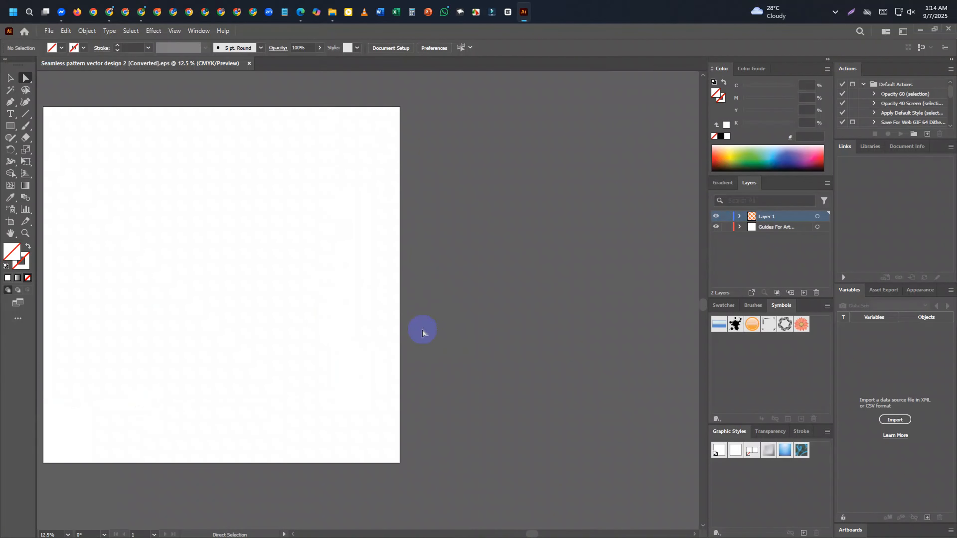
{"action": "scroll", "coordinate": [418, 285], "scroll_direction": "down", "scroll_amount": 1}
{"action": "scroll", "coordinate": [417, 162], "scroll_direction": "up", "scroll_amount": 2}
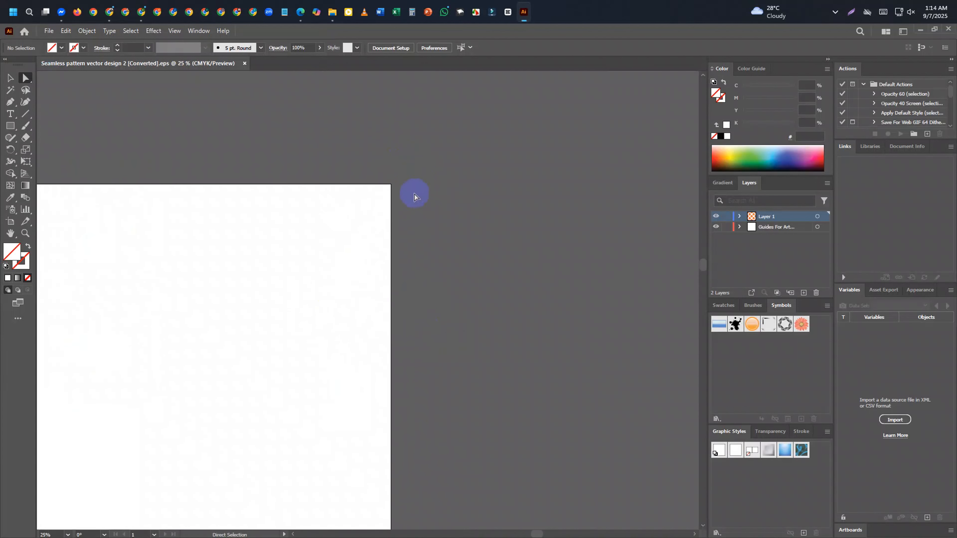
{"action": "scroll", "coordinate": [456, 201], "scroll_direction": "down", "scroll_amount": 1}
{"action": "scroll", "coordinate": [533, 205], "scroll_direction": "down", "scroll_amount": 1}
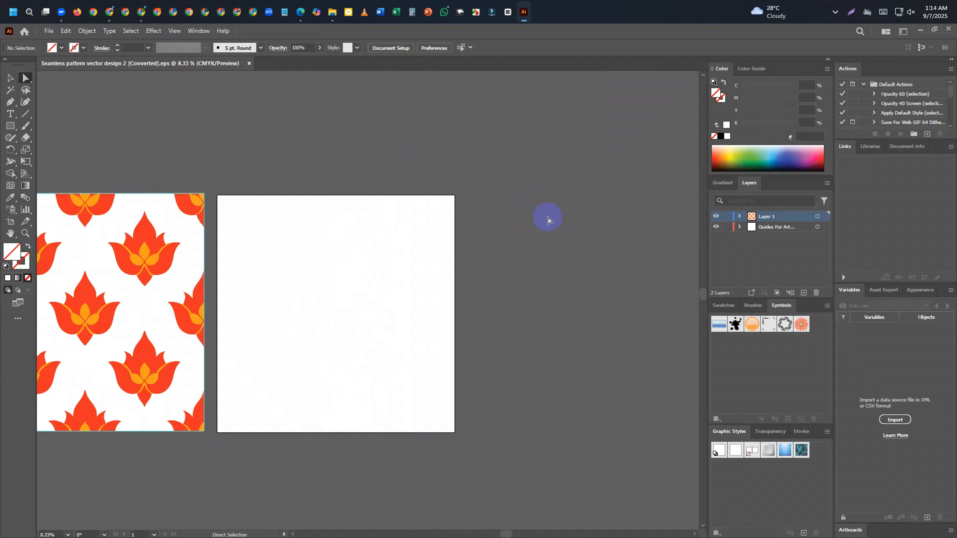
Minimize Illustrator, switch to the Shutterstock contributor portfolio in Chrome, and check the pending images and the marketplace catalog.
{"action": "left_click", "coordinate": [920, 31]}
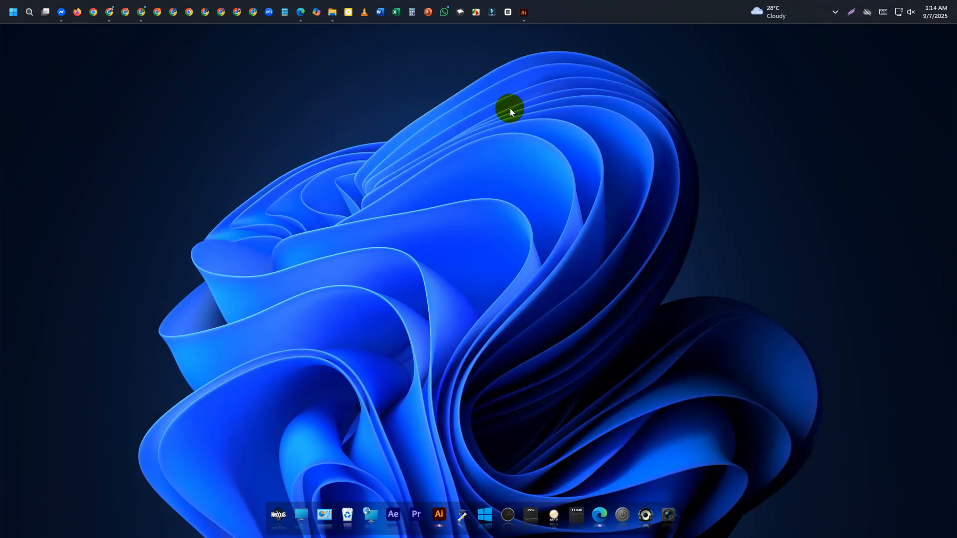
{"action": "left_click", "coordinate": [141, 15]}
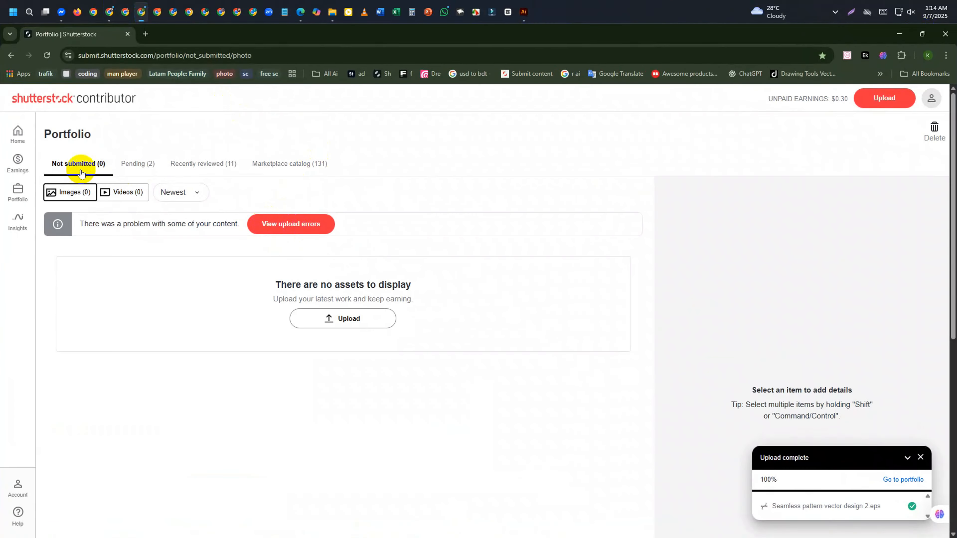
{"action": "left_click", "coordinate": [135, 166]}
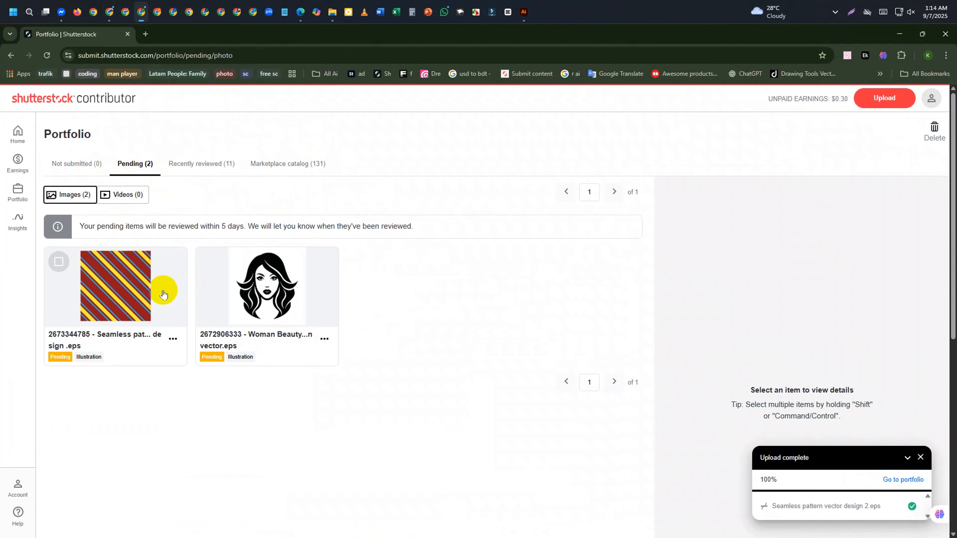
{"action": "left_click", "coordinate": [275, 166]}
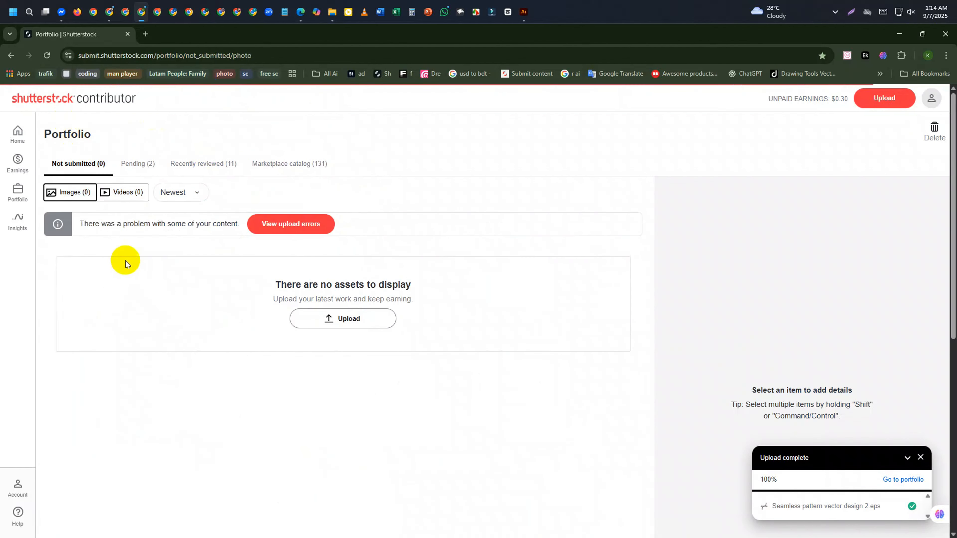
View the upload errors for the not-submitted content, close the error list, and minimize the browser.
{"action": "left_click", "coordinate": [284, 226]}
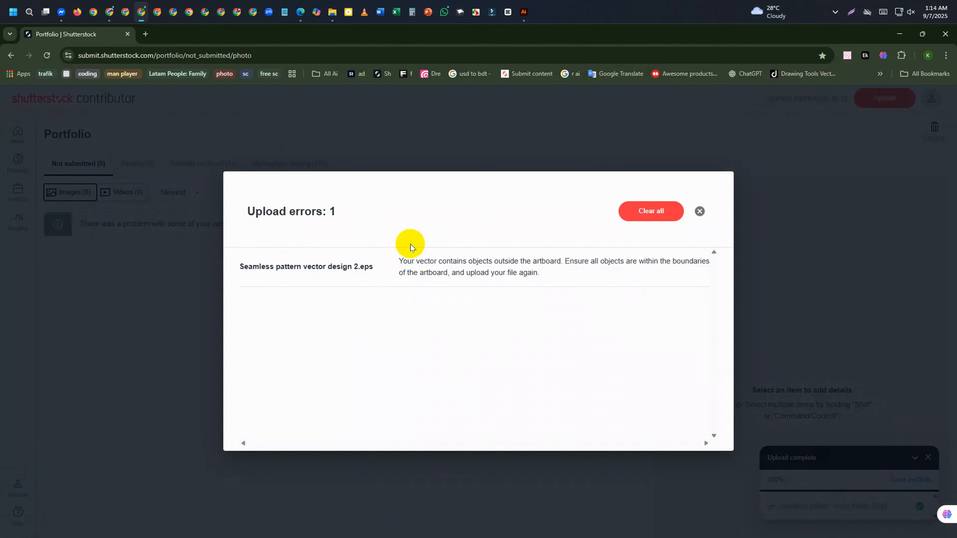
{"action": "left_click", "coordinate": [697, 211]}
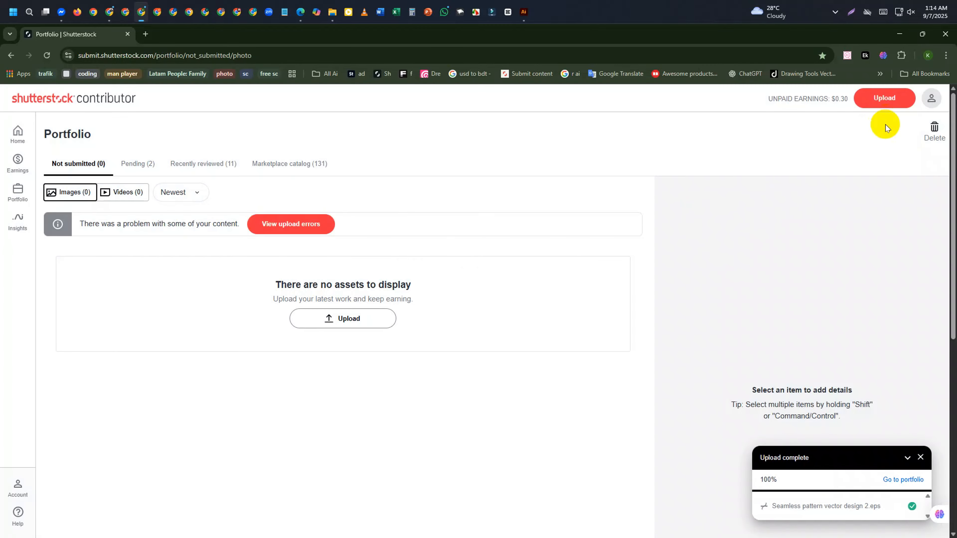
{"action": "left_click", "coordinate": [899, 34]}
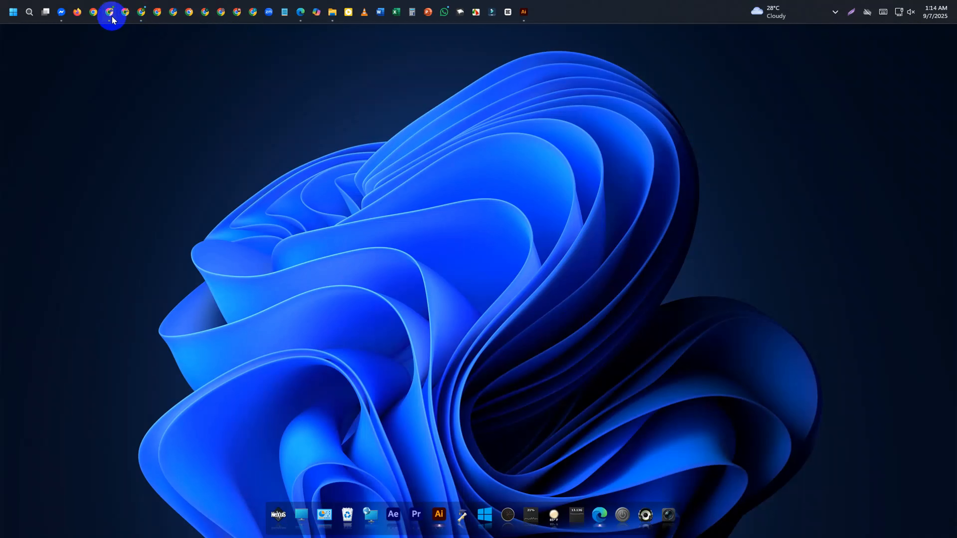
Open the contributor portfolio in Chrome and review the rejection reasons of the recently reviewed images.
{"action": "left_click", "coordinate": [141, 12]}
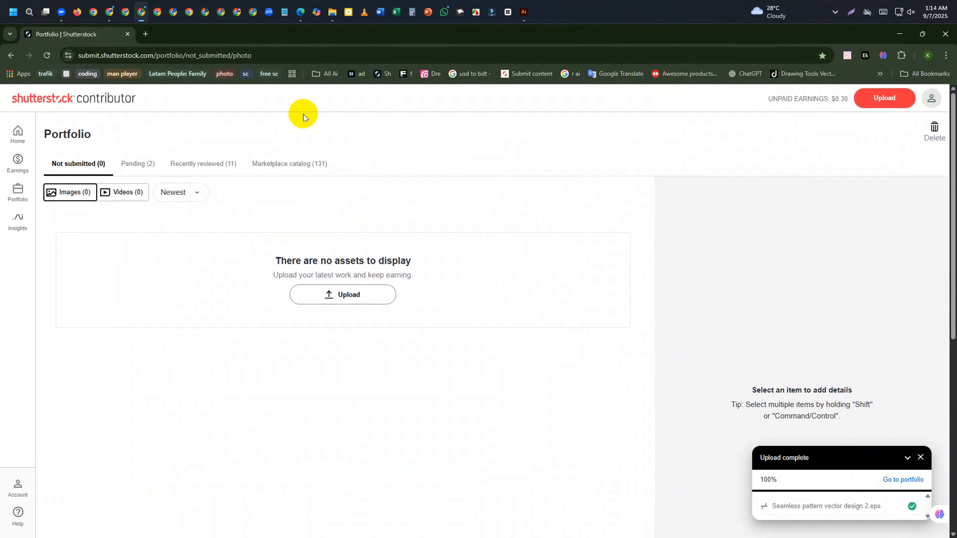
{"action": "left_click", "coordinate": [196, 164]}
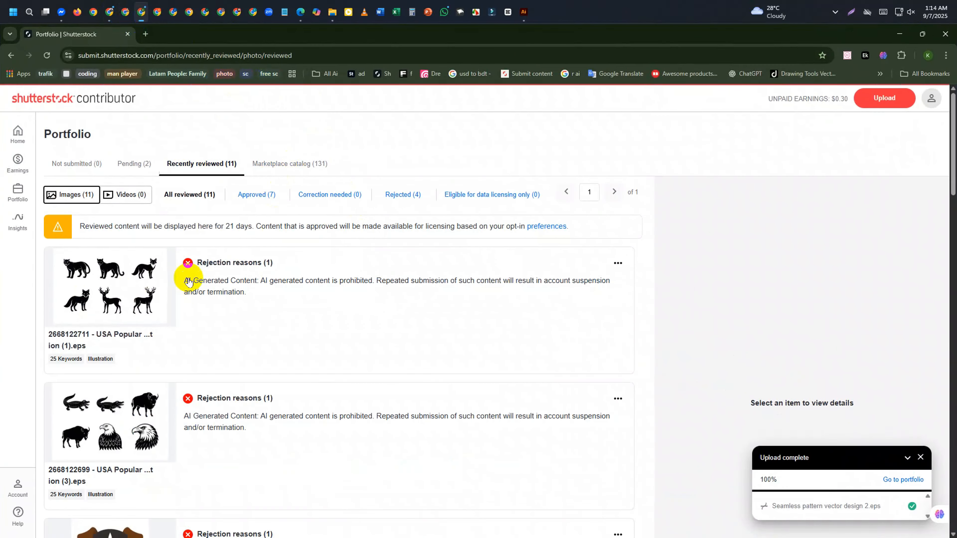
{"action": "scroll", "coordinate": [151, 304], "scroll_direction": "down", "scroll_amount": 3}
{"action": "scroll", "coordinate": [143, 298], "scroll_direction": "up", "scroll_amount": 3}
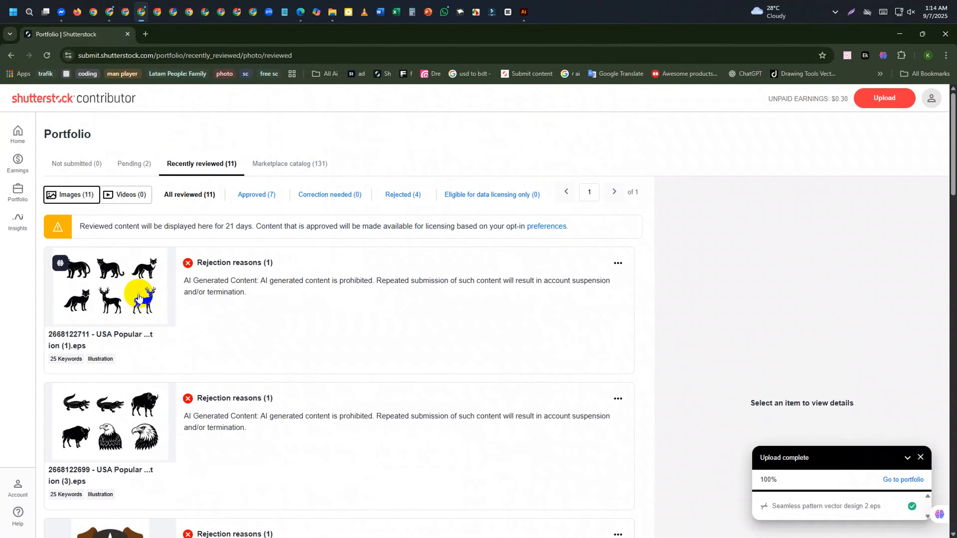
{"action": "scroll", "coordinate": [207, 316], "scroll_direction": "down", "scroll_amount": 9}
{"action": "scroll", "coordinate": [204, 438], "scroll_direction": "up", "scroll_amount": 9}
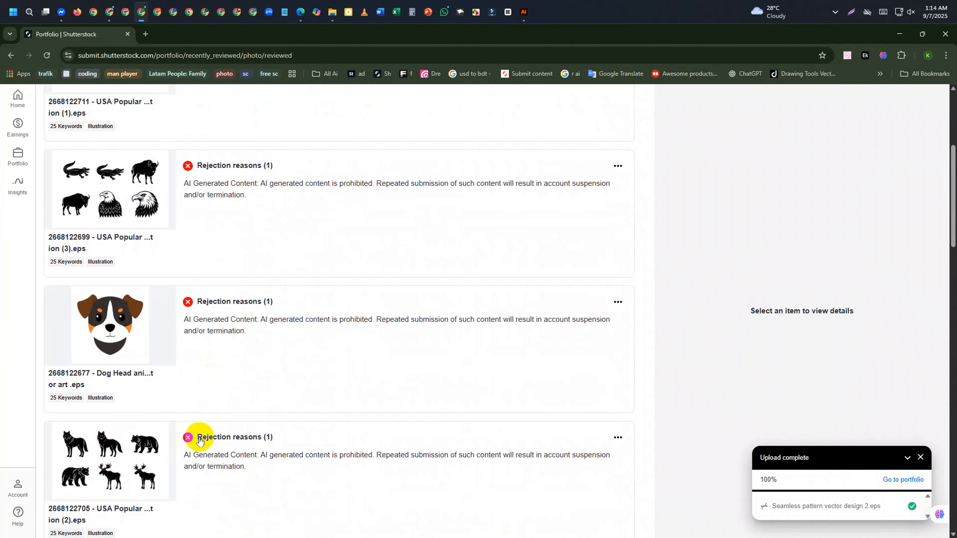
{"action": "scroll", "coordinate": [235, 415], "scroll_direction": "down", "scroll_amount": 9}
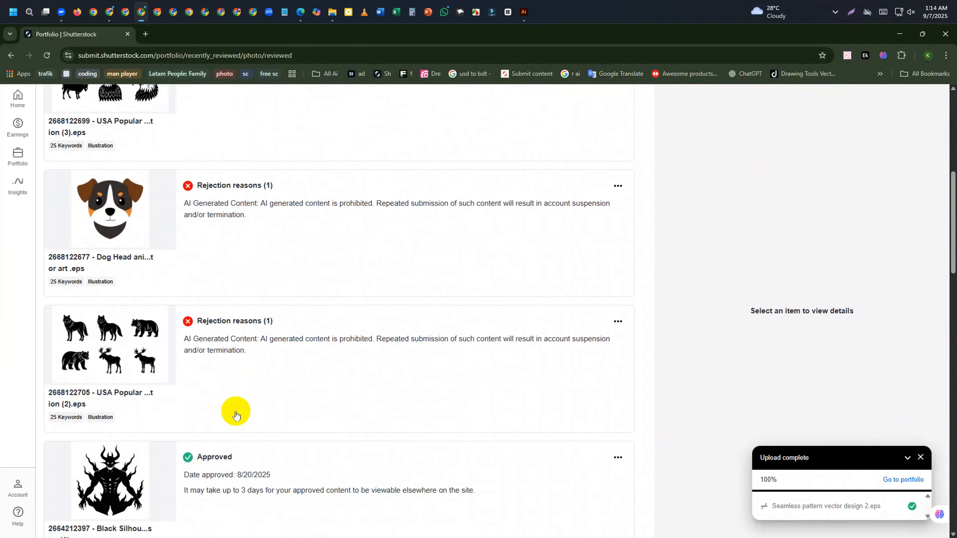
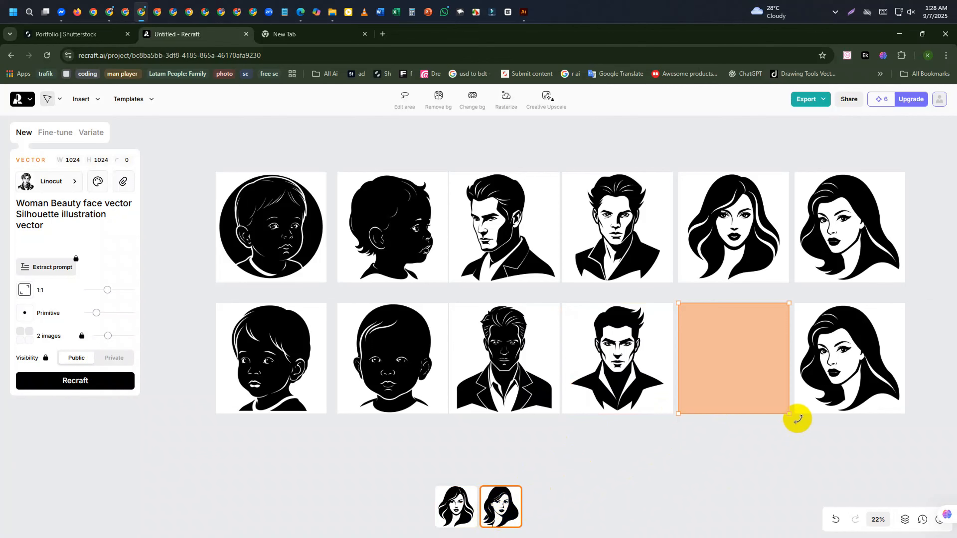
Switch the last woman portrait in Recraft's lower row to its second generated variation and inspect the linework around the eyes.
{"action": "left_click", "coordinate": [823, 335]}
{"action": "left_click", "coordinate": [500, 507]}
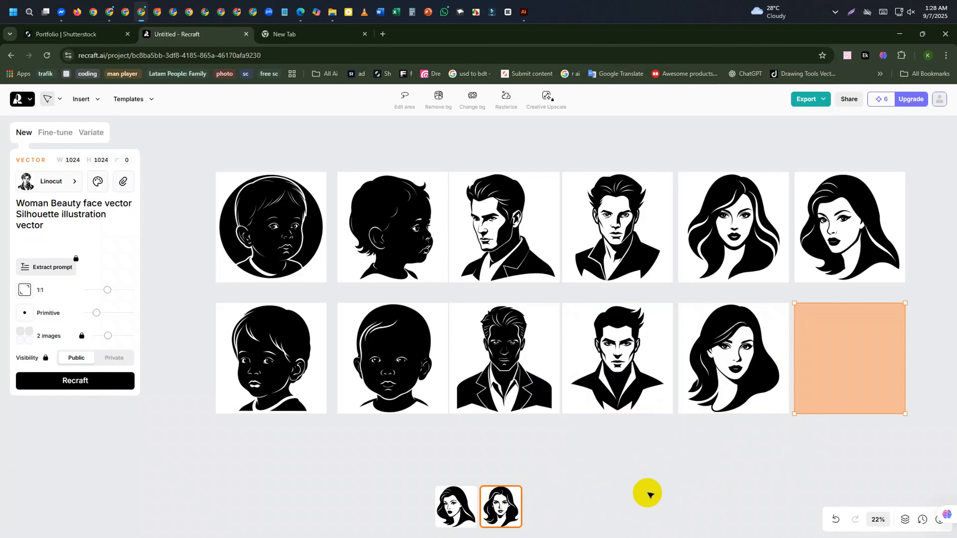
{"action": "left_click", "coordinate": [775, 463]}
{"action": "scroll", "coordinate": [882, 364], "scroll_direction": "up", "scroll_amount": 5}
{"action": "scroll", "coordinate": [801, 333], "scroll_direction": "up", "scroll_amount": 8}
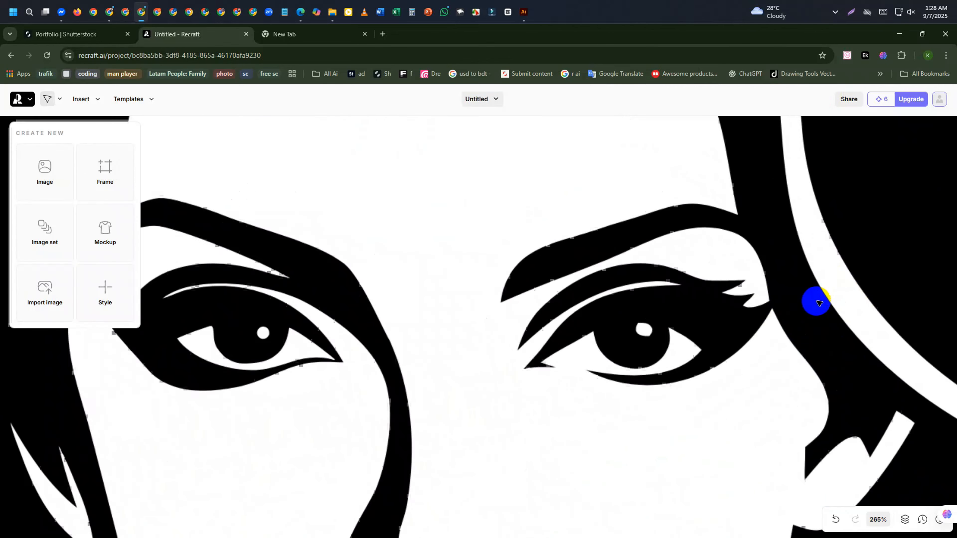
{"action": "scroll", "coordinate": [828, 300], "scroll_direction": "down", "scroll_amount": 18}
Select the 11 portraits in the grid, export them, and bring up the downloaded files.
{"action": "left_click_drag", "start_coordinate": [784, 188], "coordinate": [448, 331]}
{"action": "left_click", "coordinate": [810, 98]}
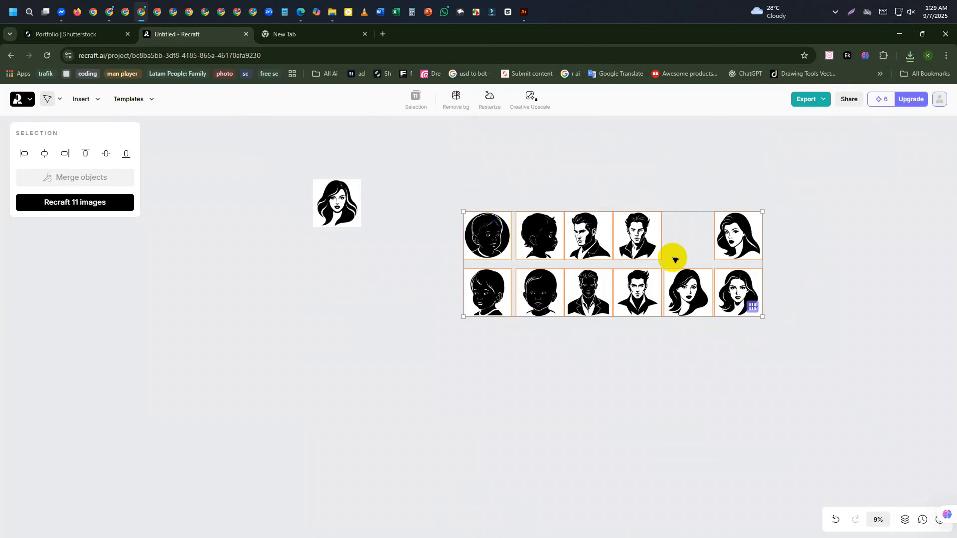
{"action": "left_click", "coordinate": [908, 63]}
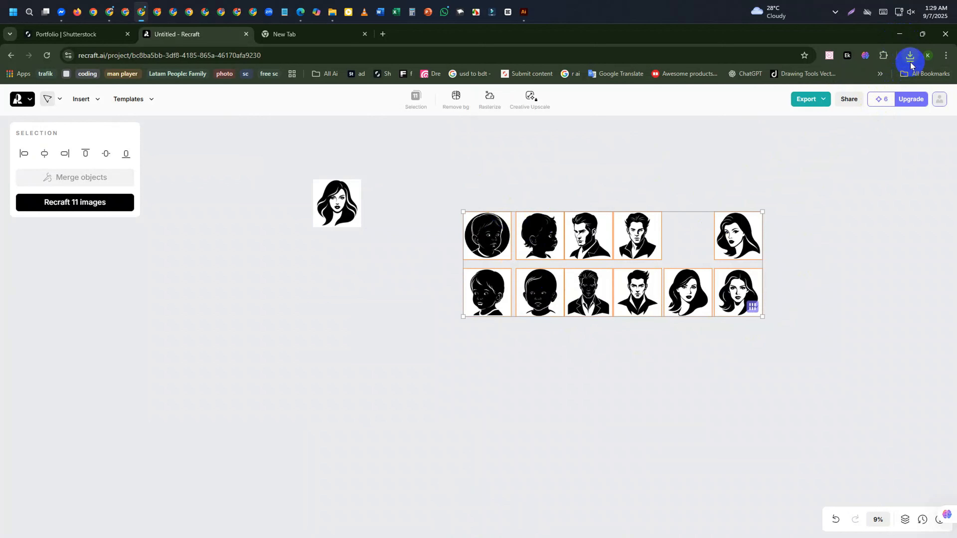
{"action": "left_click", "coordinate": [910, 61]}
Go up to the Downloads folder and open the woman-beauty-face-vector-silhouette SVG in Illustrator.
{"action": "left_click", "coordinate": [92, 56]}
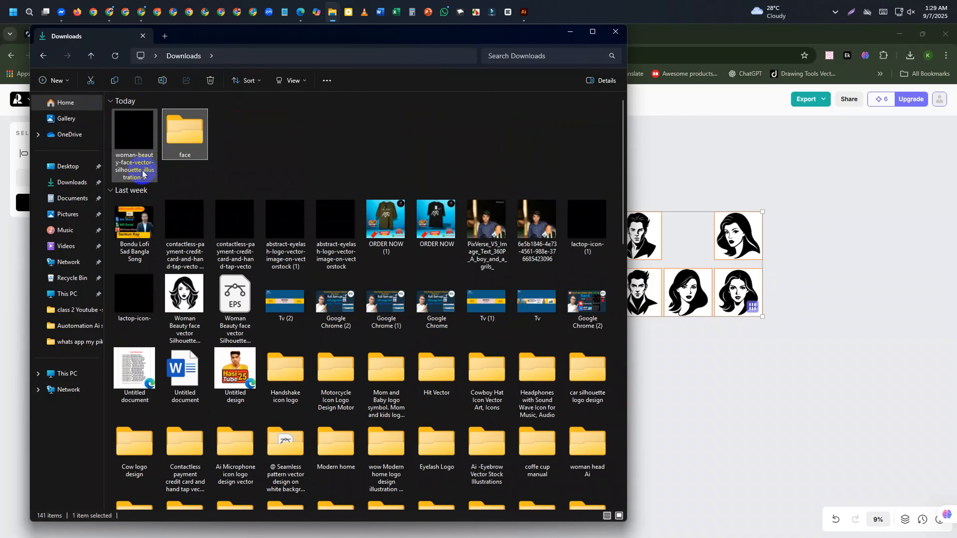
{"action": "left_click", "coordinate": [134, 136]}
{"action": "double_click", "coordinate": [134, 136]}
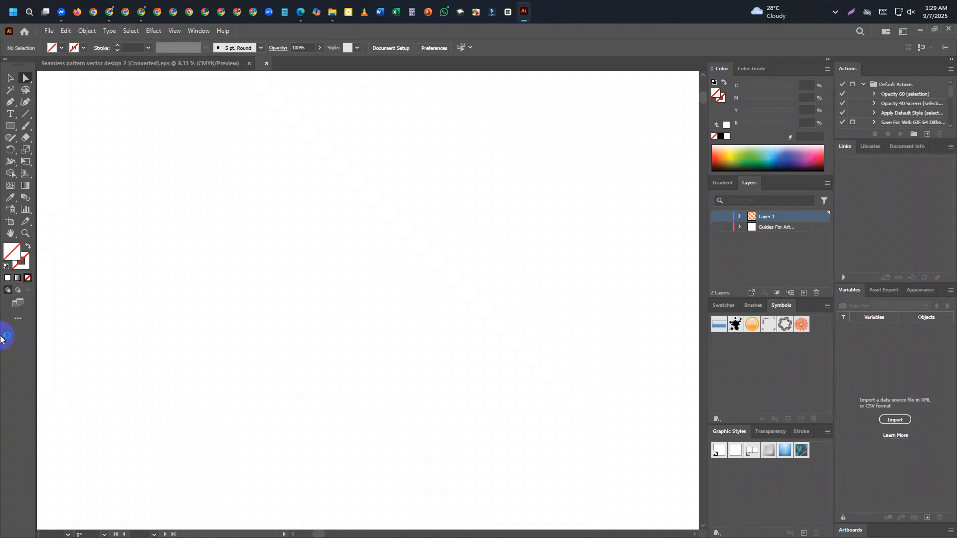
Move the black woman portrait off the white background and artboard onto the empty canvas to its left.
{"action": "scroll", "coordinate": [486, 299], "scroll_direction": "down", "scroll_amount": 3}
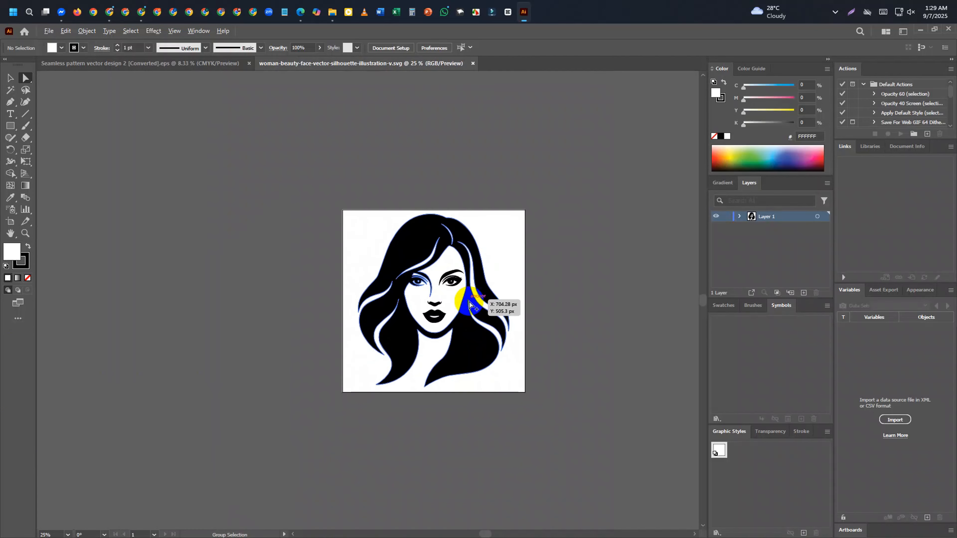
{"action": "scroll", "coordinate": [403, 283], "scroll_direction": "up", "scroll_amount": 2}
{"action": "scroll", "coordinate": [497, 272], "scroll_direction": "down", "scroll_amount": 1}
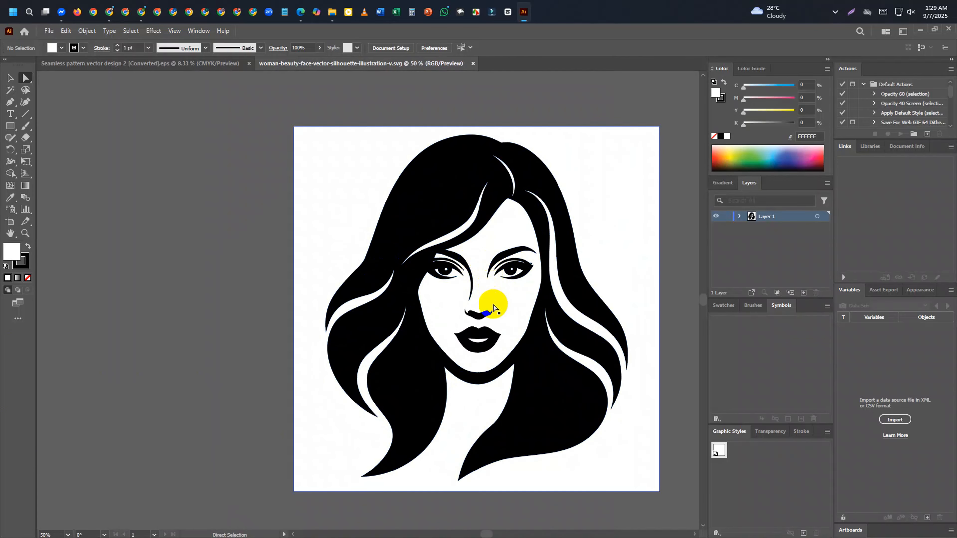
{"action": "scroll", "coordinate": [479, 327], "scroll_direction": "down", "scroll_amount": 2}
{"action": "scroll", "coordinate": [534, 363], "scroll_direction": "up", "scroll_amount": 2}
{"action": "scroll", "coordinate": [452, 364], "scroll_direction": "up", "scroll_amount": 1}
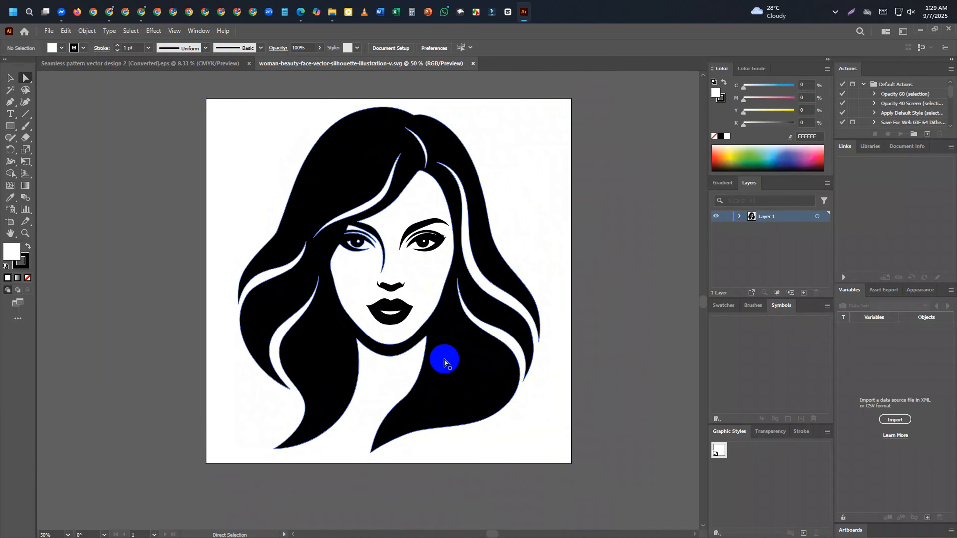
{"action": "key", "text": "v"}
{"action": "left_click_drag", "start_coordinate": [446, 371], "coordinate": [51, 371]}
Delete the stray anchor point at the pointed lower tip of the hair strand on the portrait's right side.
{"action": "scroll", "coordinate": [197, 359], "scroll_direction": "up", "scroll_amount": 1}
{"action": "scroll", "coordinate": [267, 343], "scroll_direction": "up", "scroll_amount": 3}
{"action": "scroll", "coordinate": [401, 324], "scroll_direction": "up", "scroll_amount": 2}
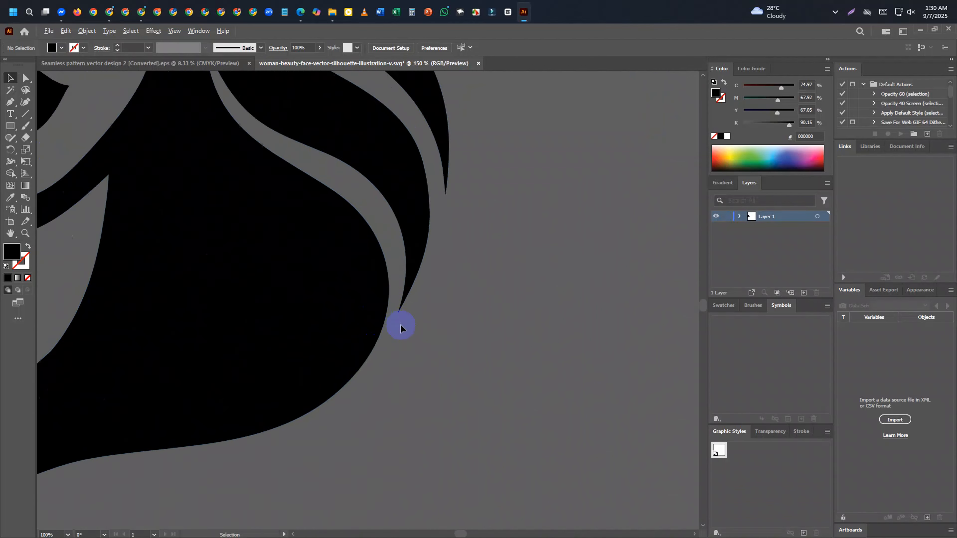
{"action": "scroll", "coordinate": [401, 324], "scroll_direction": "up", "scroll_amount": 5}
{"action": "scroll", "coordinate": [422, 258], "scroll_direction": "up", "scroll_amount": 5}
{"action": "scroll", "coordinate": [256, 427], "scroll_direction": "up", "scroll_amount": 1}
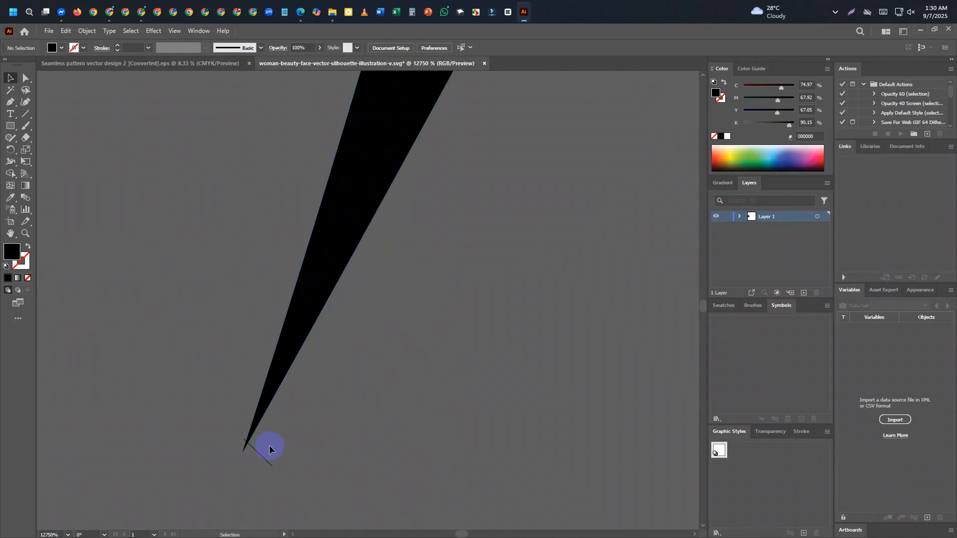
{"action": "left_click", "coordinate": [269, 450]}
{"action": "key", "text": "Delete"}
Delete the stray anchor point at the upper tip of the long highlight in the right-hand hair.
{"action": "scroll", "coordinate": [301, 438], "scroll_direction": "down", "scroll_amount": 10}
{"action": "scroll", "coordinate": [365, 371], "scroll_direction": "up", "scroll_amount": 6}
{"action": "scroll", "coordinate": [365, 369], "scroll_direction": "down", "scroll_amount": 8}
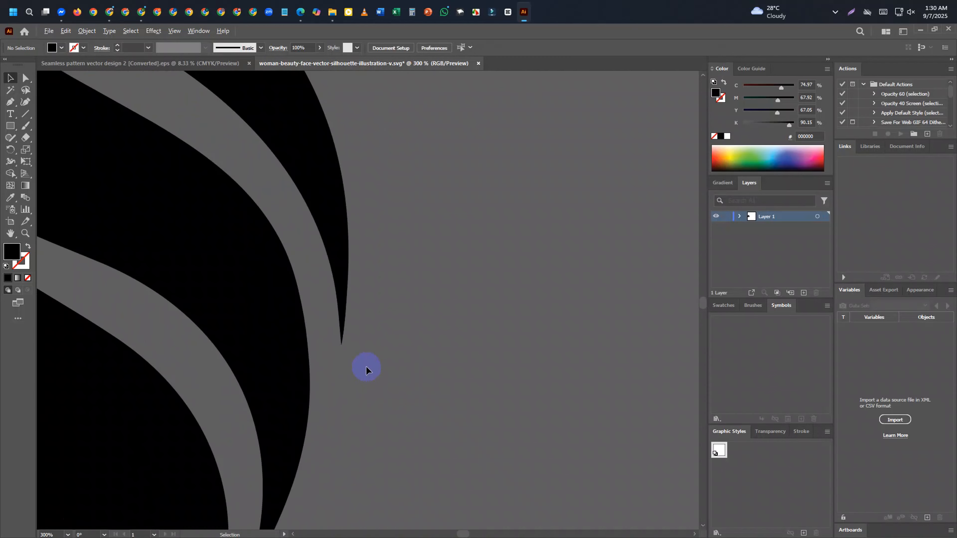
{"action": "scroll", "coordinate": [365, 365], "scroll_direction": "up", "scroll_amount": 3}
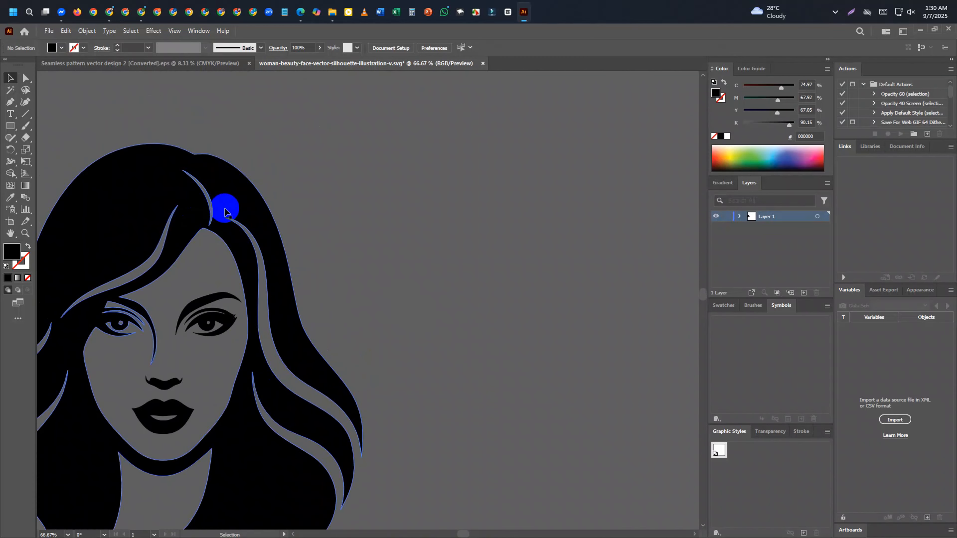
{"action": "scroll", "coordinate": [256, 401], "scroll_direction": "up", "scroll_amount": 6}
{"action": "scroll", "coordinate": [256, 402], "scroll_direction": "down", "scroll_amount": 7}
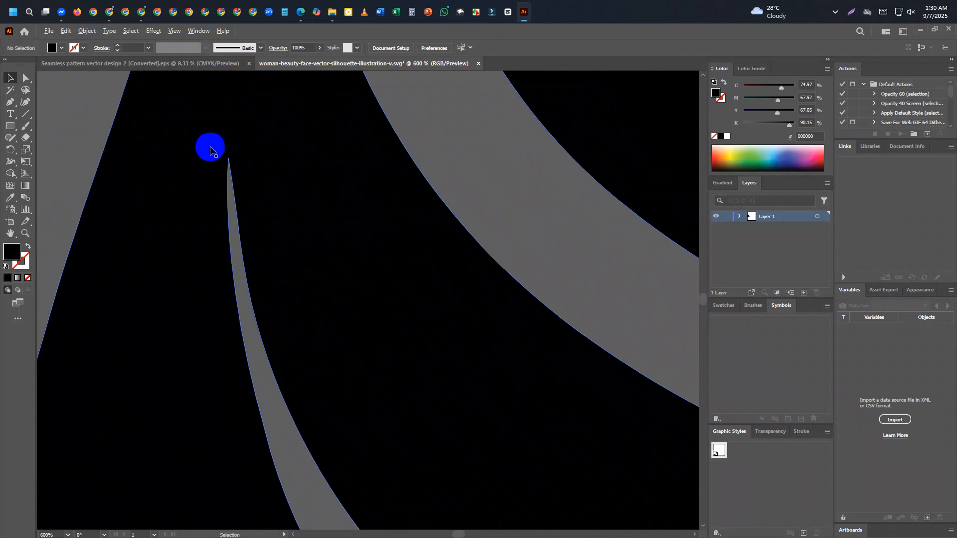
{"action": "scroll", "coordinate": [331, 157], "scroll_direction": "up", "scroll_amount": 7}
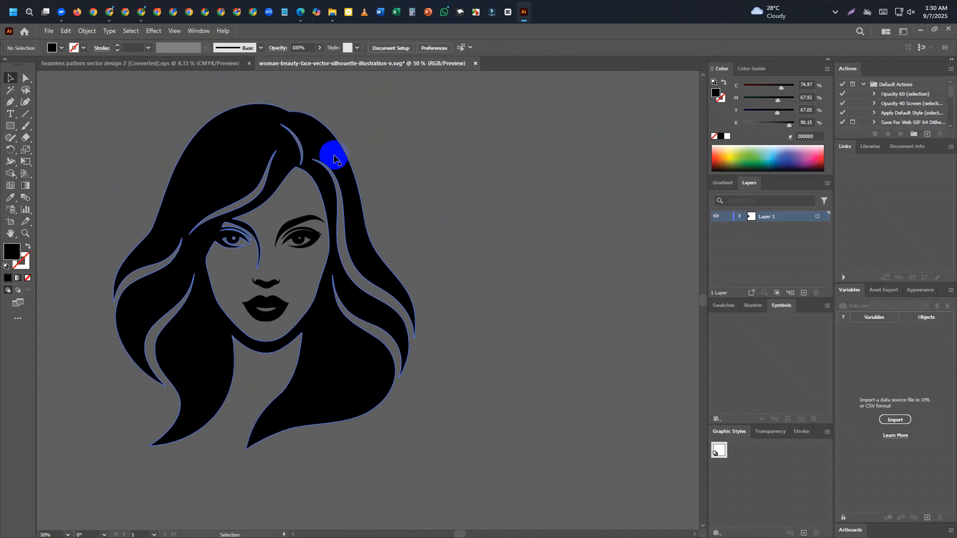
{"action": "scroll", "coordinate": [286, 192], "scroll_direction": "up", "scroll_amount": 6}
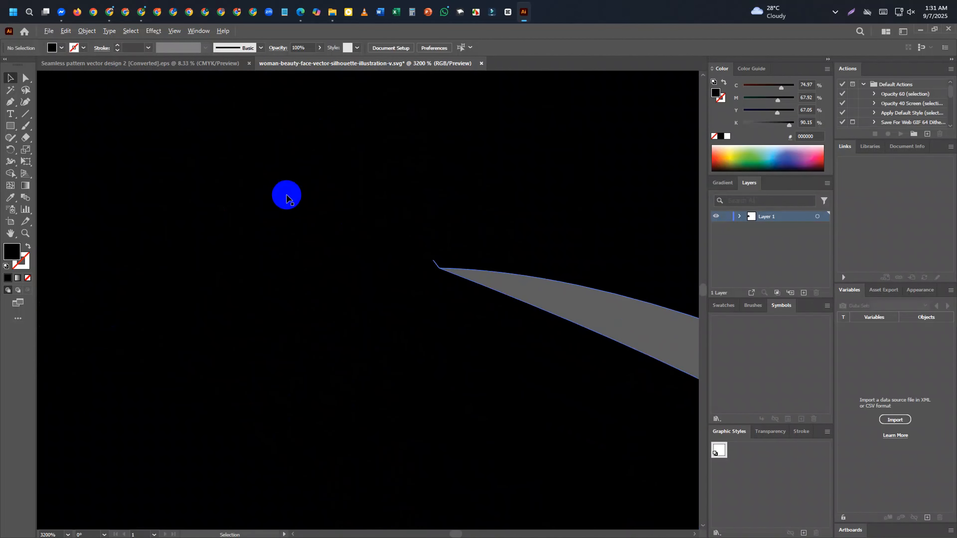
{"action": "scroll", "coordinate": [436, 234], "scroll_direction": "up", "scroll_amount": 4}
{"action": "key", "text": "minus"}
{"action": "left_click", "coordinate": [440, 396]}
{"action": "key", "text": "a"}
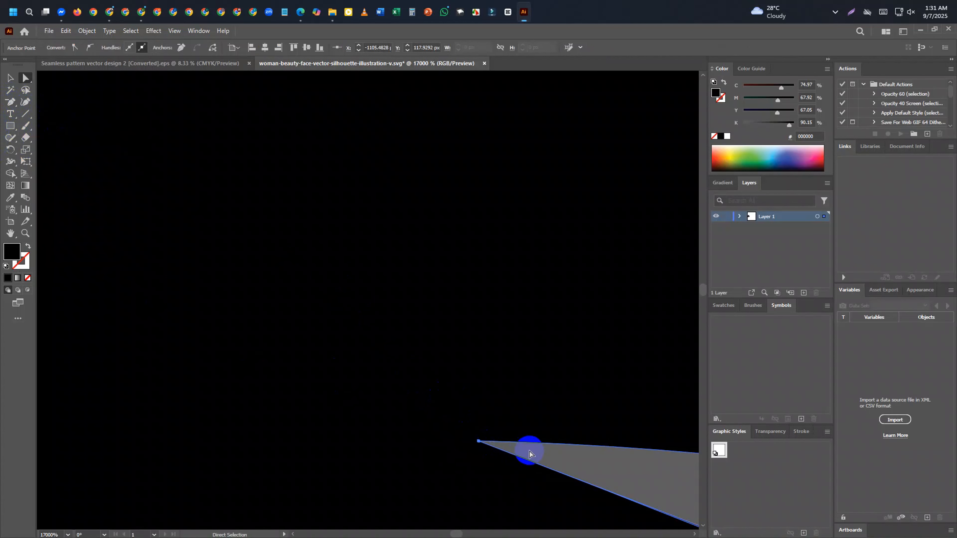
{"action": "left_click", "coordinate": [529, 452]}
Delete the stray anchor point at the lower tip of the short curved highlight above the forehead.
{"action": "scroll", "coordinate": [395, 406], "scroll_direction": "down", "scroll_amount": 8}
{"action": "scroll", "coordinate": [440, 408], "scroll_direction": "up", "scroll_amount": 4}
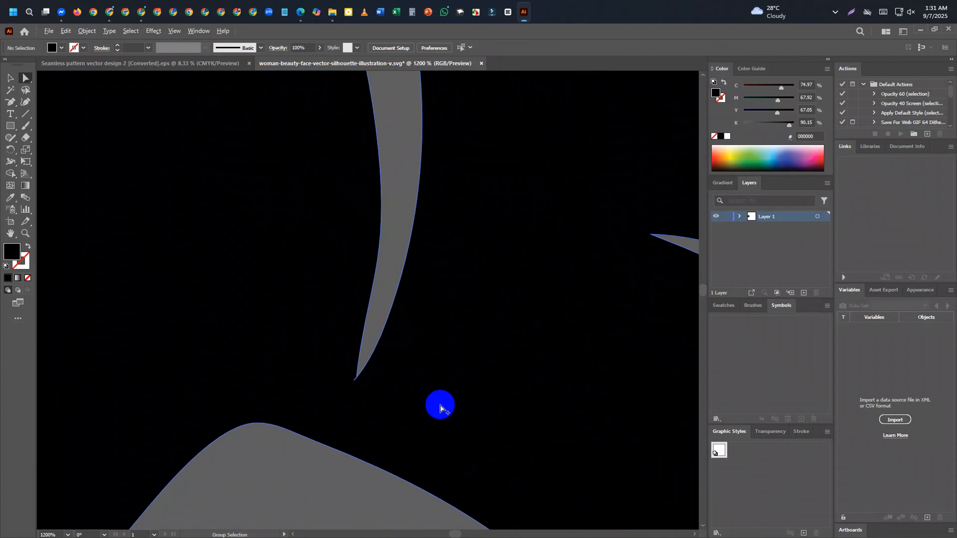
{"action": "scroll", "coordinate": [366, 377], "scroll_direction": "up", "scroll_amount": 5}
{"action": "key", "text": "minus"}
{"action": "left_click", "coordinate": [276, 440]}
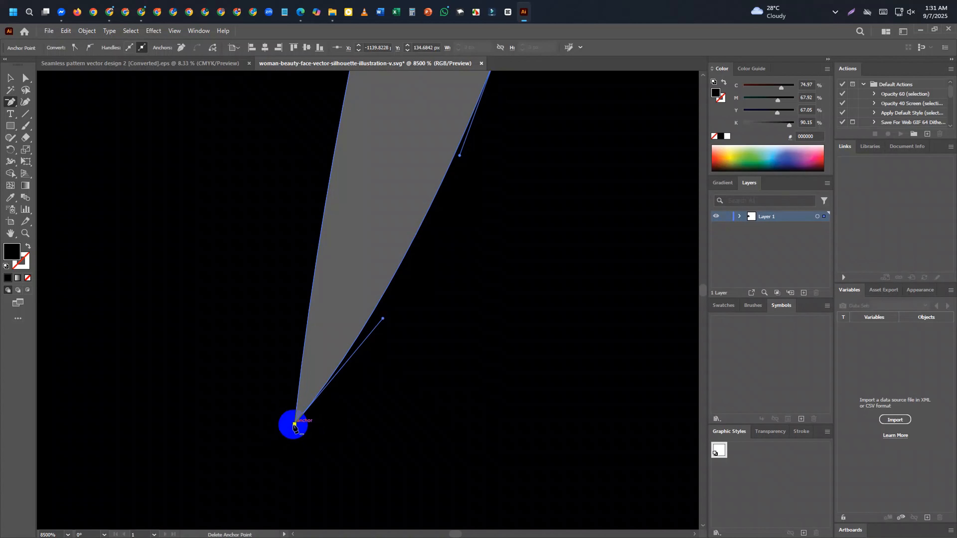
{"action": "key", "text": "q"}
{"action": "left_click", "coordinate": [335, 304]}
Delete the stray anchor point at the upper tip of the short curved highlight near the crown.
{"action": "scroll", "coordinate": [371, 304], "scroll_direction": "down", "scroll_amount": 4}
{"action": "scroll", "coordinate": [410, 315], "scroll_direction": "down", "scroll_amount": 5}
{"action": "scroll", "coordinate": [411, 297], "scroll_direction": "up", "scroll_amount": 3}
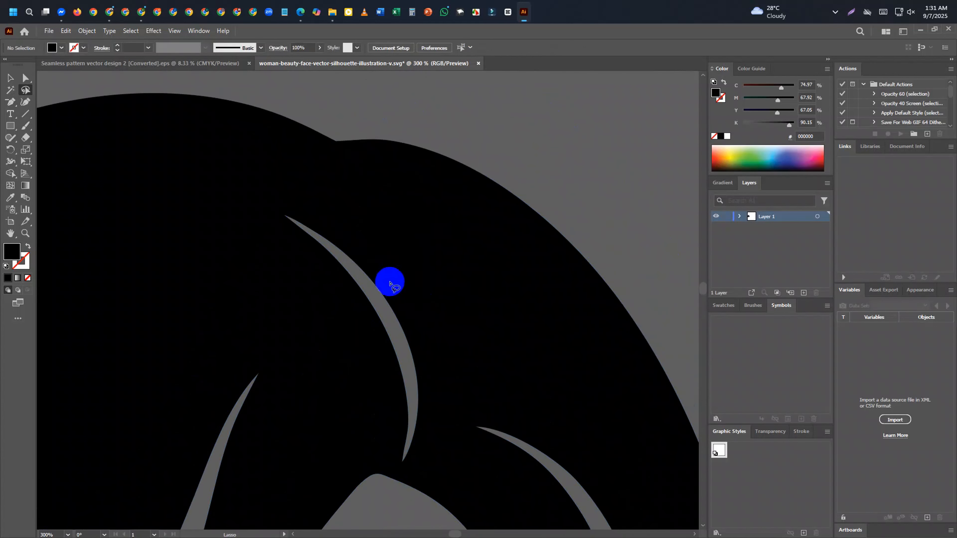
{"action": "scroll", "coordinate": [286, 226], "scroll_direction": "up", "scroll_amount": 6}
{"action": "scroll", "coordinate": [249, 141], "scroll_direction": "up", "scroll_amount": 3}
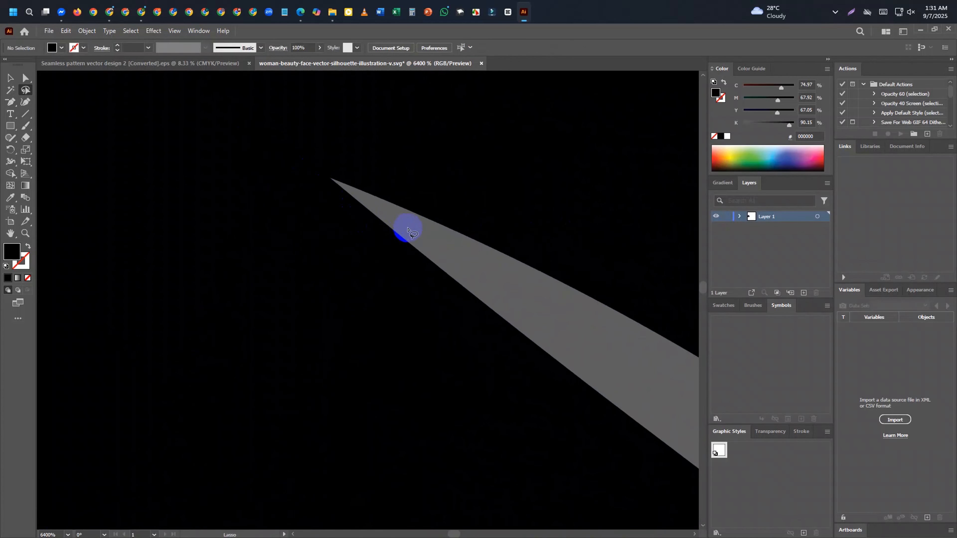
{"action": "key", "text": "a"}
{"action": "scroll", "coordinate": [423, 234], "scroll_direction": "down", "scroll_amount": 5}
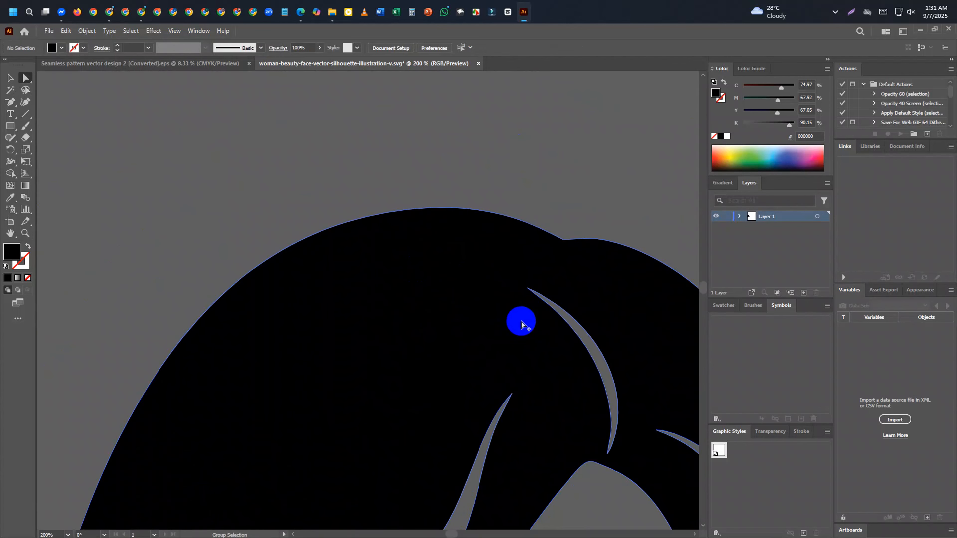
{"action": "scroll", "coordinate": [519, 323], "scroll_direction": "up", "scroll_amount": 3}
{"action": "scroll", "coordinate": [336, 180], "scroll_direction": "up", "scroll_amount": 5}
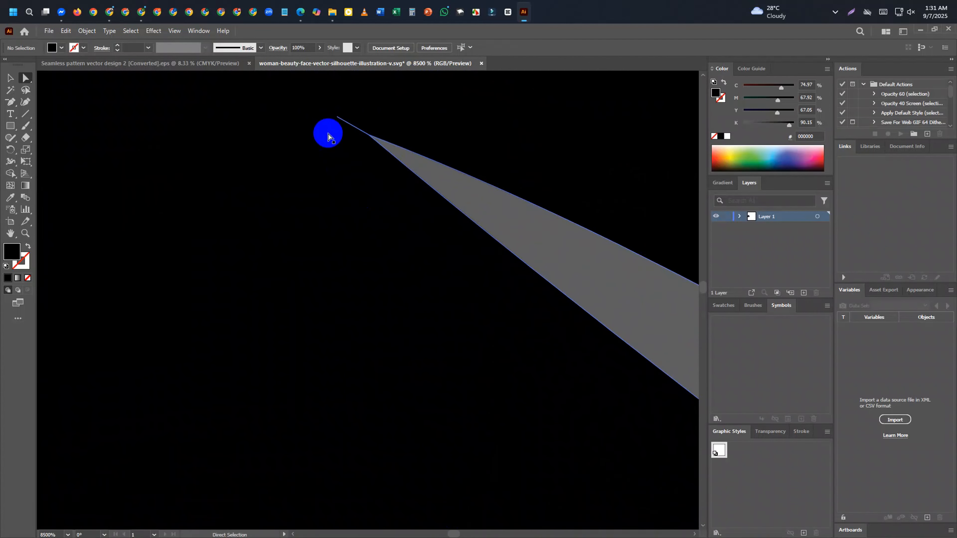
{"action": "key", "text": "p"}
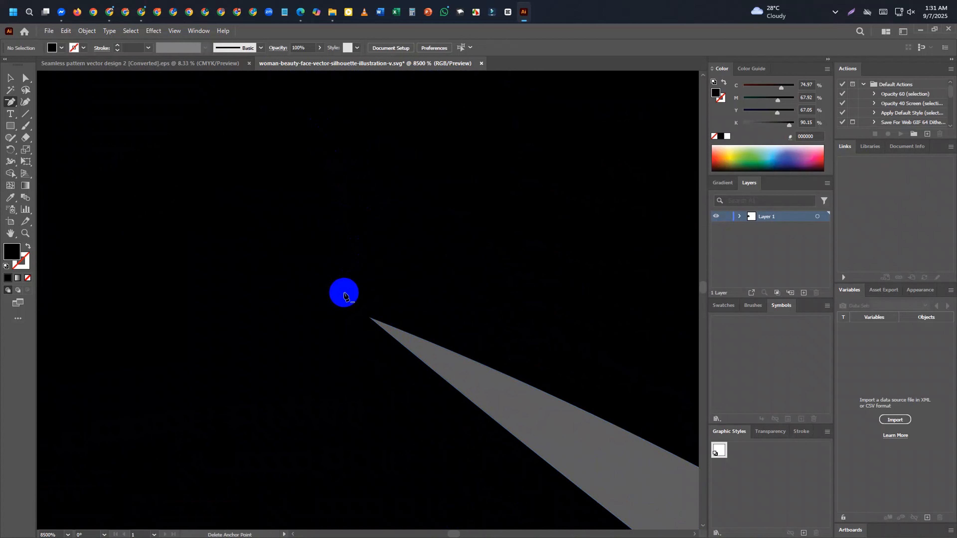
{"action": "key", "text": "a"}
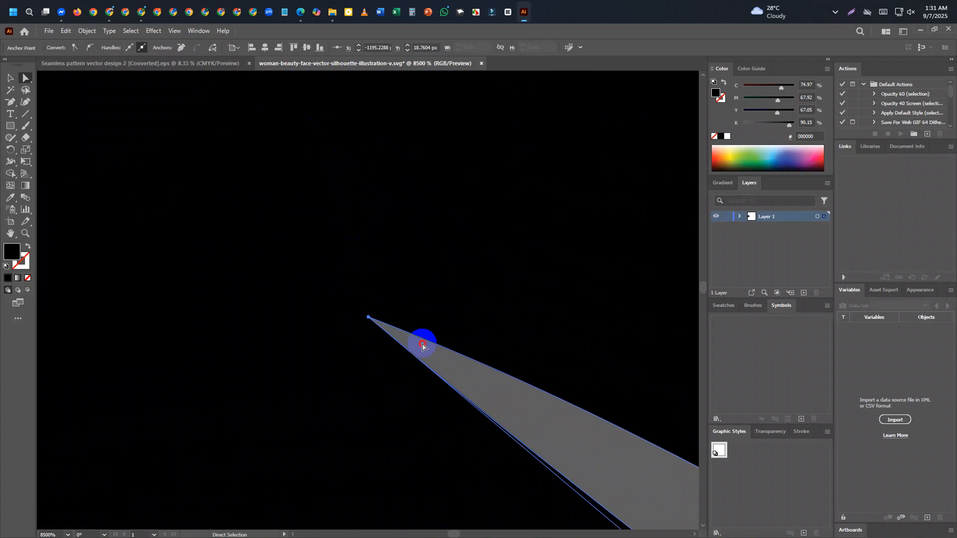
Delete the stray anchor point at the upper tip of the highlight strand left of the forehead.
{"action": "scroll", "coordinate": [421, 342], "scroll_direction": "down", "scroll_amount": 6}
{"action": "scroll", "coordinate": [341, 346], "scroll_direction": "up", "scroll_amount": 7}
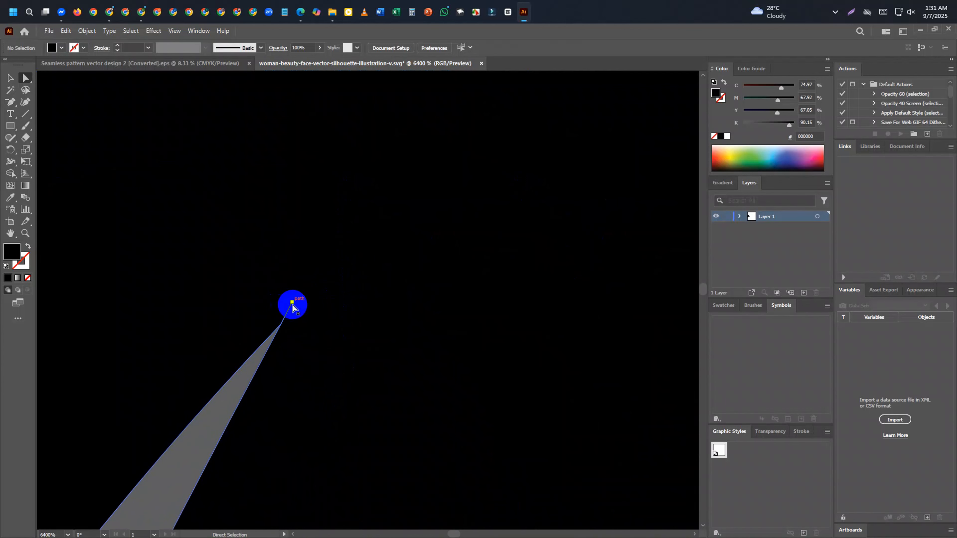
{"action": "key", "text": "minus"}
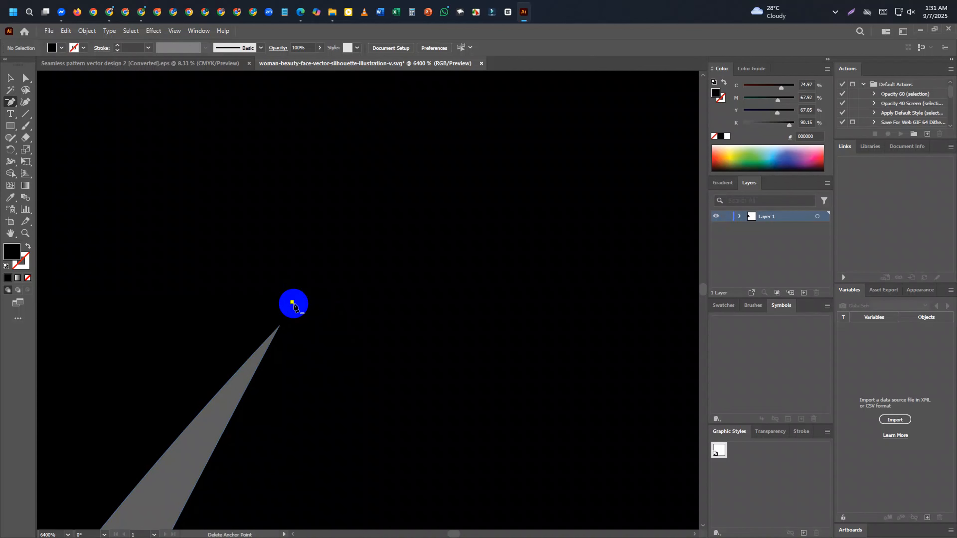
{"action": "left_click", "coordinate": [293, 304]}
{"action": "key", "text": "a"}
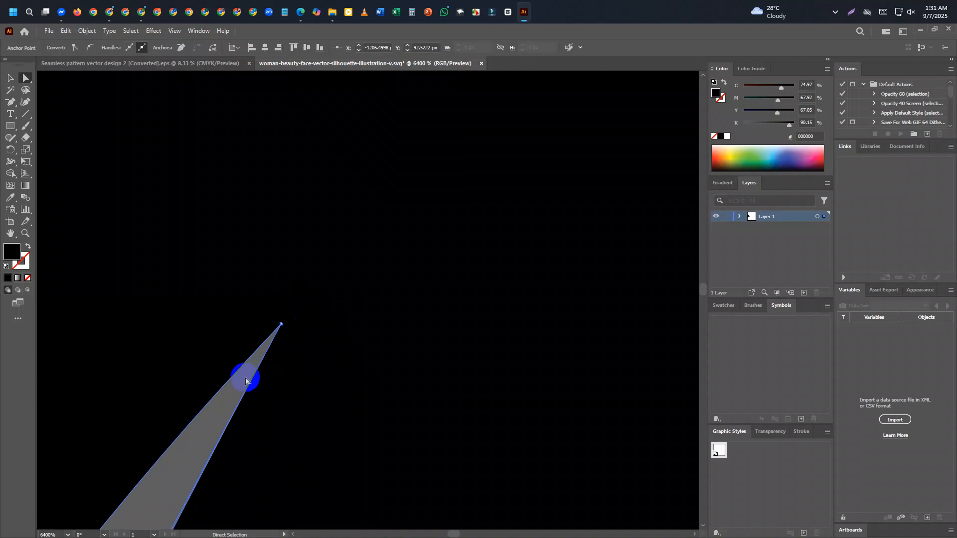
{"action": "left_click", "coordinate": [246, 380]}
{"action": "scroll", "coordinate": [277, 358], "scroll_direction": "down", "scroll_amount": 3}
{"action": "scroll", "coordinate": [277, 362], "scroll_direction": "down", "scroll_amount": 6}
{"action": "scroll", "coordinate": [309, 384], "scroll_direction": "up", "scroll_amount": 4}
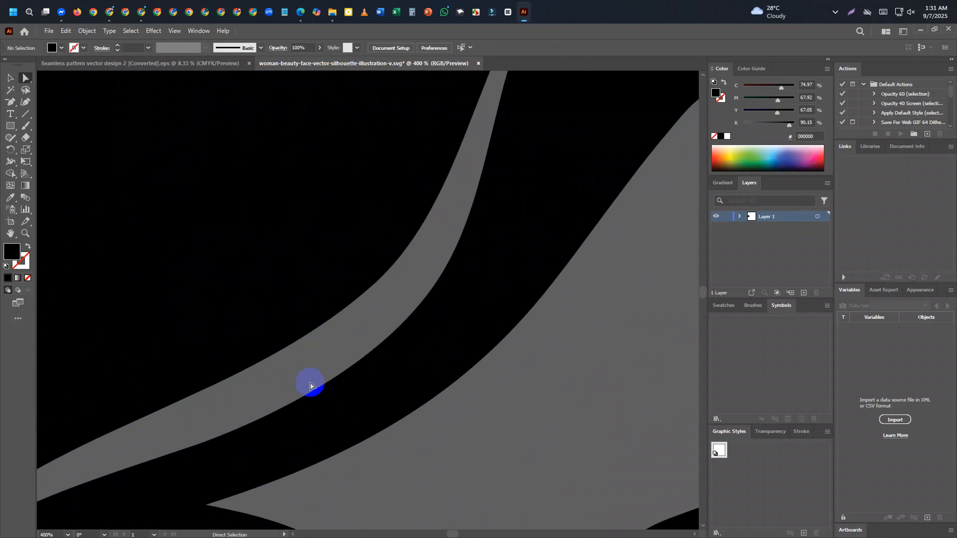
Delete the stray anchor points at the lower tip of the long highlight strand sweeping above the left eye.
{"action": "scroll", "coordinate": [348, 368], "scroll_direction": "down", "scroll_amount": 5}
{"action": "scroll", "coordinate": [214, 402], "scroll_direction": "up", "scroll_amount": 6}
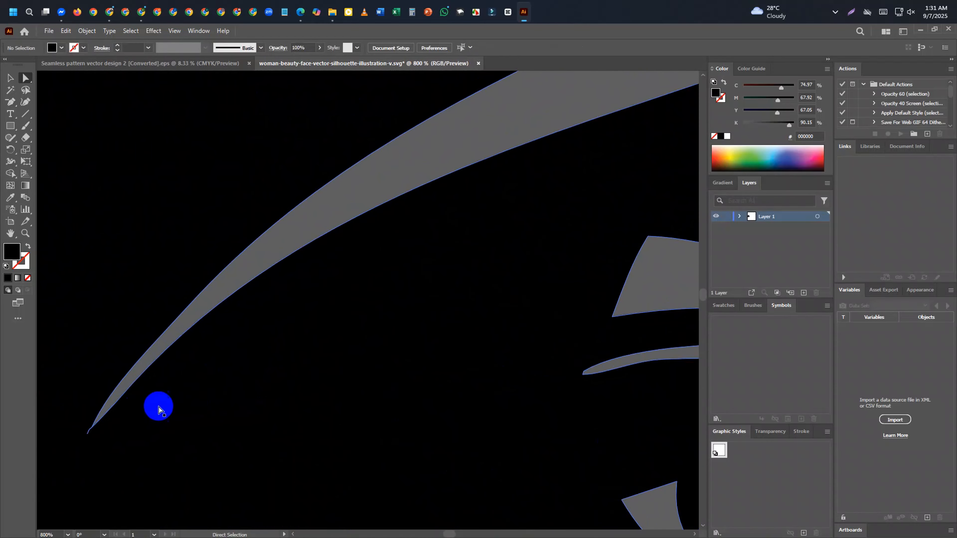
{"action": "left_click_drag", "start_coordinate": [156, 405], "coordinate": [300, 329]}
{"action": "scroll", "coordinate": [211, 365], "scroll_direction": "up", "scroll_amount": 4}
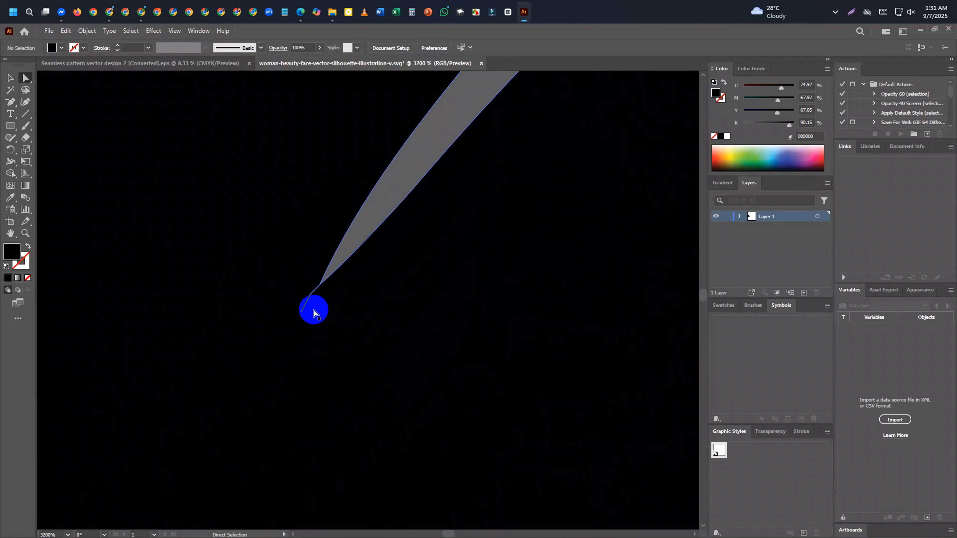
{"action": "left_click", "coordinate": [303, 313]}
{"action": "left_click_drag", "start_coordinate": [304, 316], "coordinate": [310, 295]}
{"action": "key", "text": "p"}
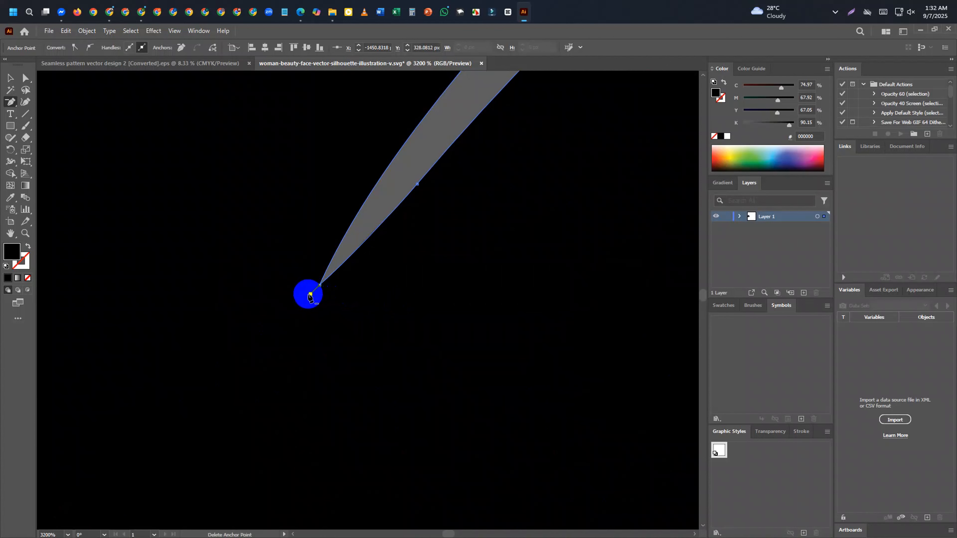
{"action": "key", "text": "a"}
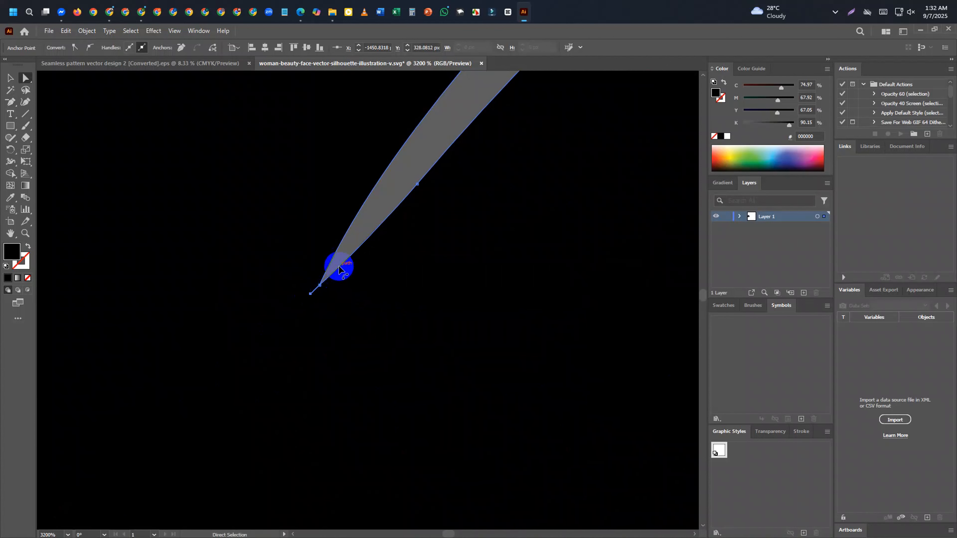
{"action": "key", "text": "minus"}
{"action": "left_click", "coordinate": [310, 295]}
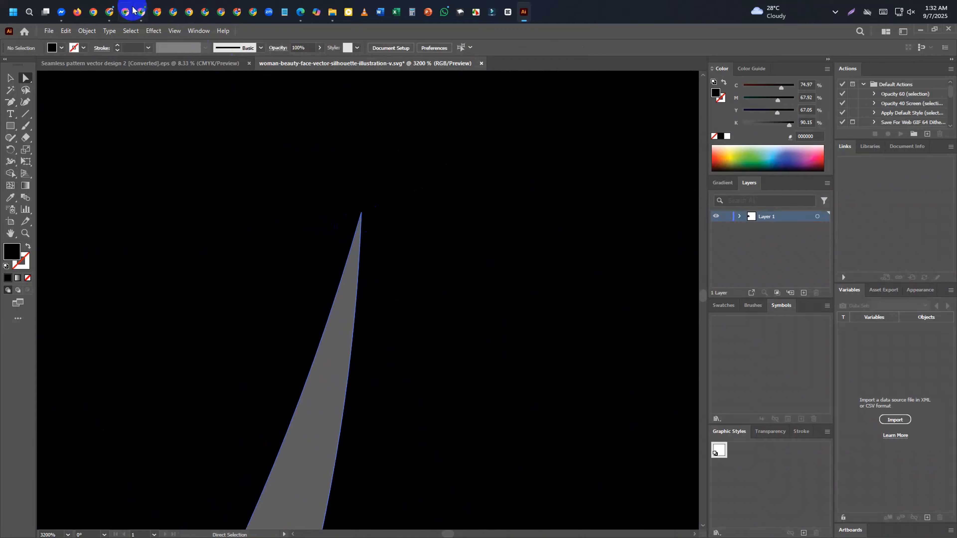
Switch to the browser and view the Best Time Learn channel's banner, description and links, then return to Illustrator.
{"action": "left_click", "coordinate": [109, 12]}
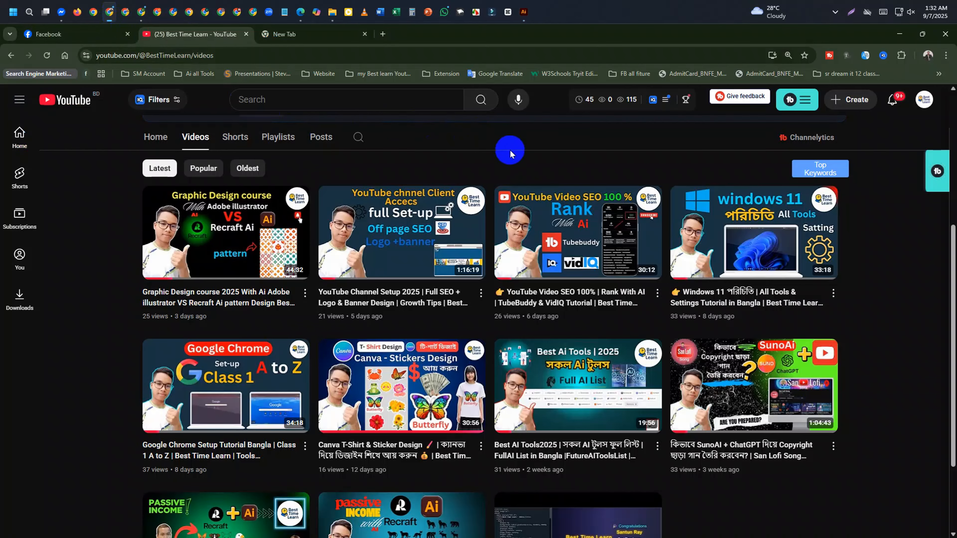
{"action": "scroll", "coordinate": [510, 151], "scroll_direction": "up", "scroll_amount": 5}
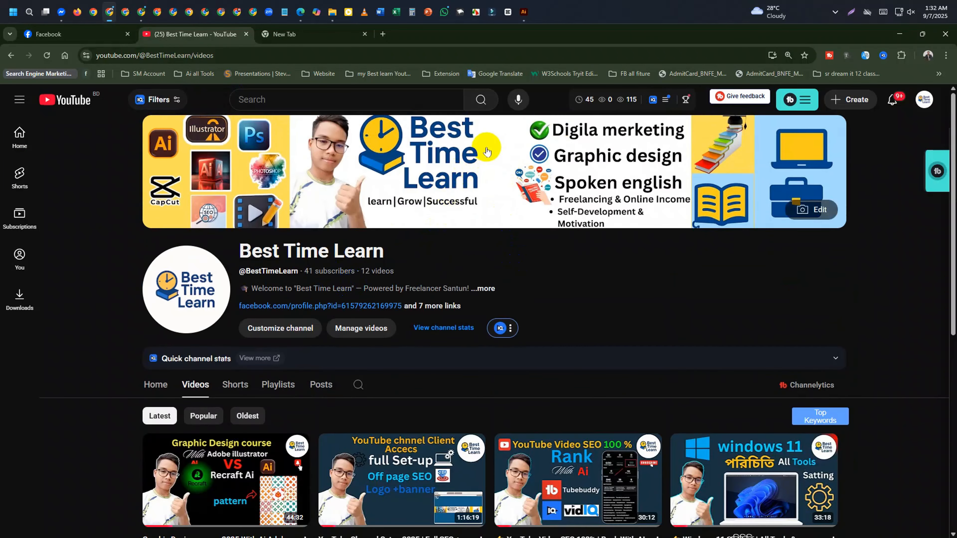
{"action": "left_click", "coordinate": [493, 289]}
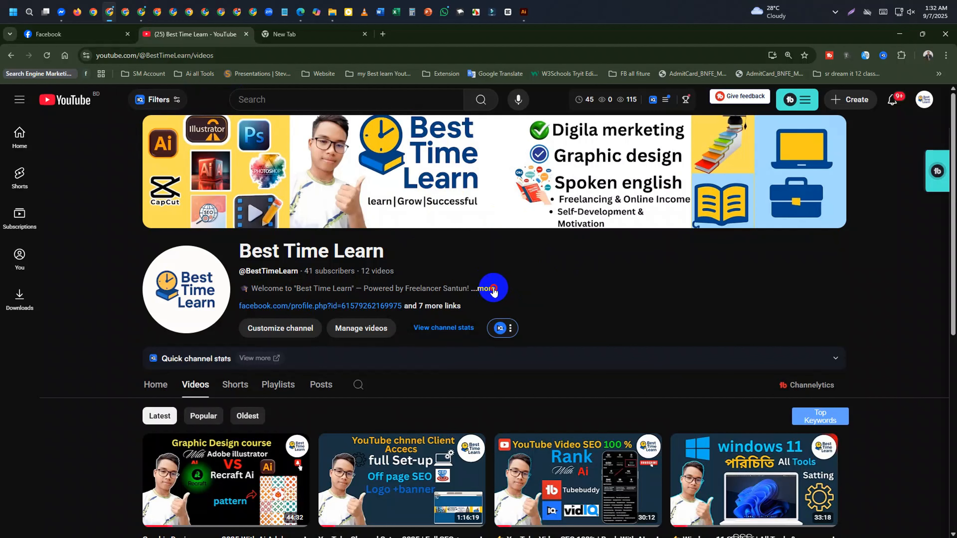
{"action": "scroll", "coordinate": [506, 352], "scroll_direction": "down", "scroll_amount": 5}
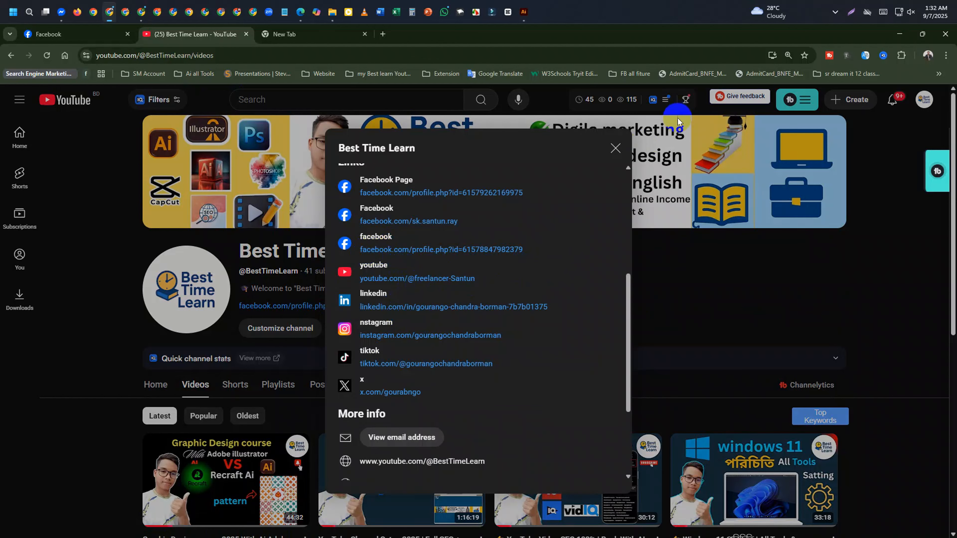
{"action": "left_click", "coordinate": [899, 35]}
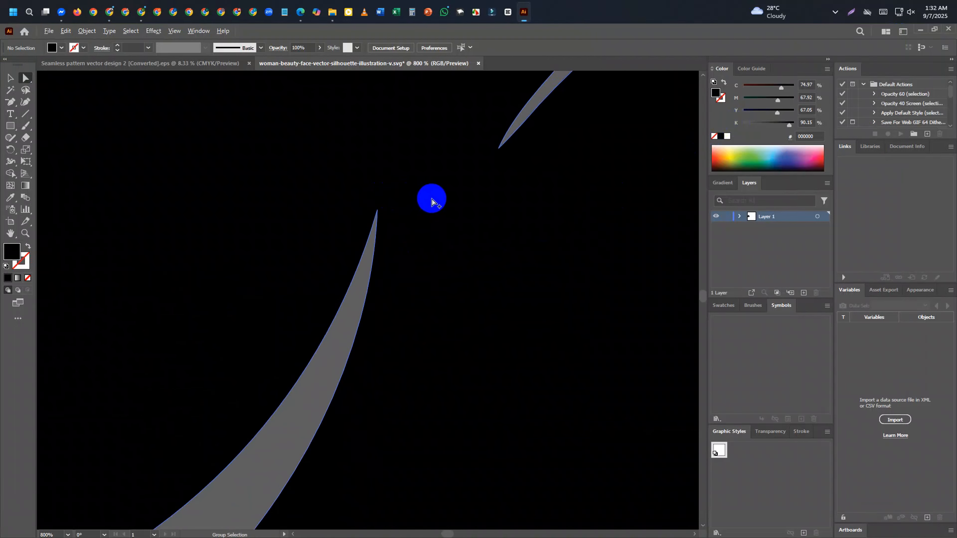
Examine the left-hand hair highlights, the lower hair tips and the lip corners for stray anchor points.
{"action": "scroll", "coordinate": [431, 200], "scroll_direction": "down", "scroll_amount": 5}
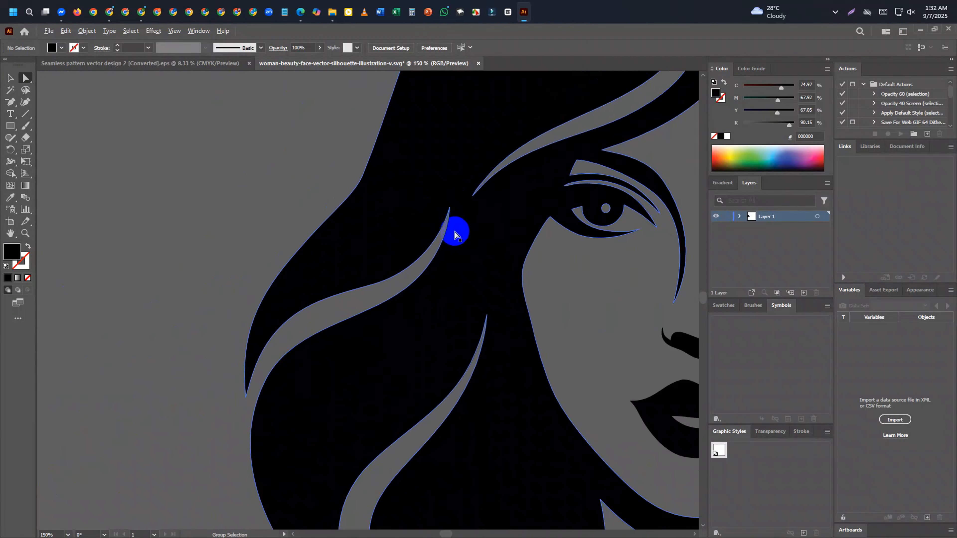
{"action": "scroll", "coordinate": [264, 392], "scroll_direction": "up", "scroll_amount": 4}
{"action": "scroll", "coordinate": [327, 390], "scroll_direction": "up", "scroll_amount": 6}
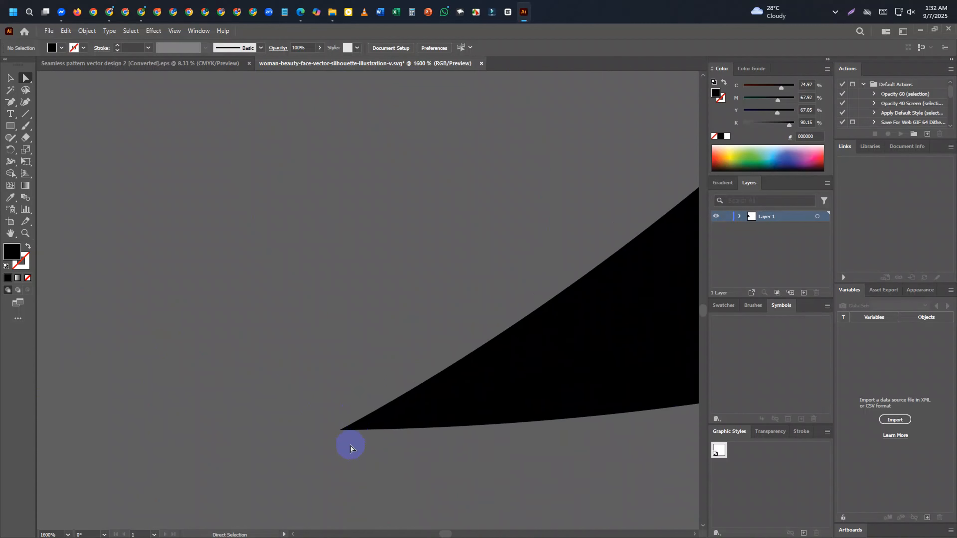
{"action": "scroll", "coordinate": [369, 373], "scroll_direction": "down", "scroll_amount": 10}
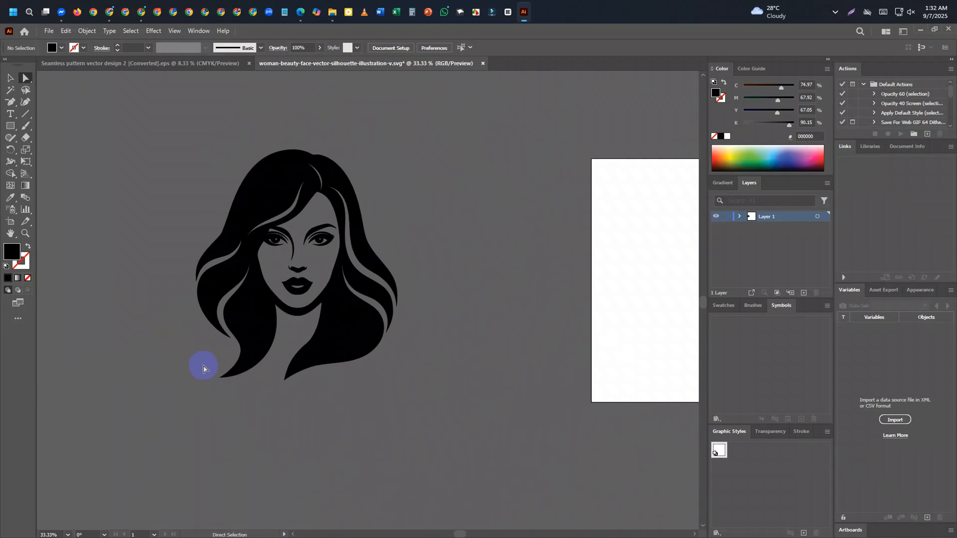
{"action": "scroll", "coordinate": [316, 312], "scroll_direction": "up", "scroll_amount": 8}
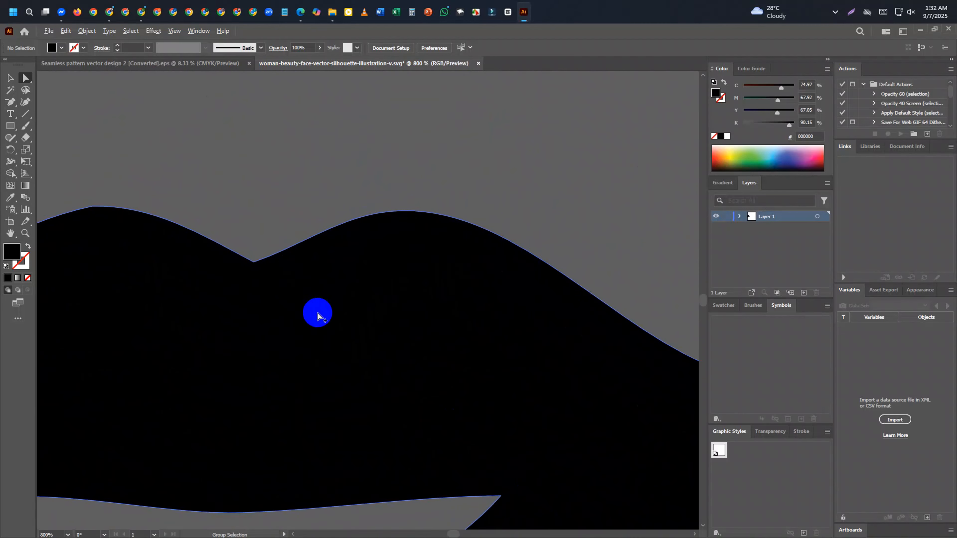
{"action": "scroll", "coordinate": [343, 278], "scroll_direction": "down", "scroll_amount": 4}
{"action": "scroll", "coordinate": [246, 279], "scroll_direction": "up", "scroll_amount": 9}
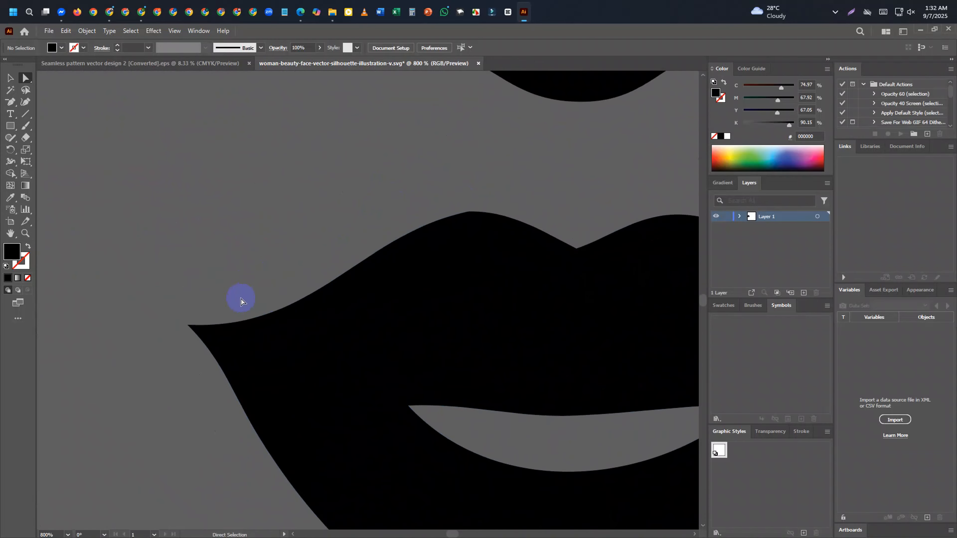
{"action": "scroll", "coordinate": [199, 312], "scroll_direction": "down", "scroll_amount": 1}
{"action": "scroll", "coordinate": [225, 302], "scroll_direction": "up", "scroll_amount": 4}
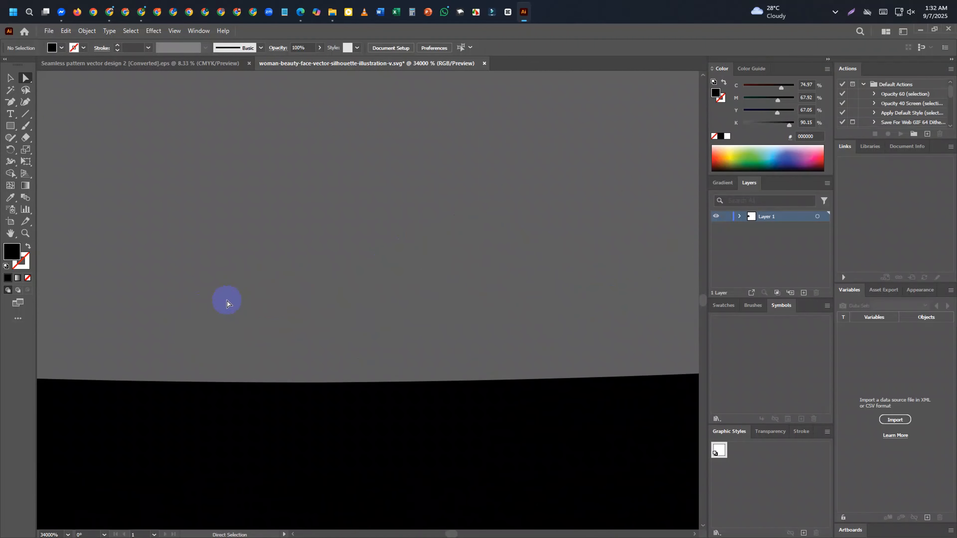
{"action": "scroll", "coordinate": [241, 306], "scroll_direction": "down", "scroll_amount": 3}
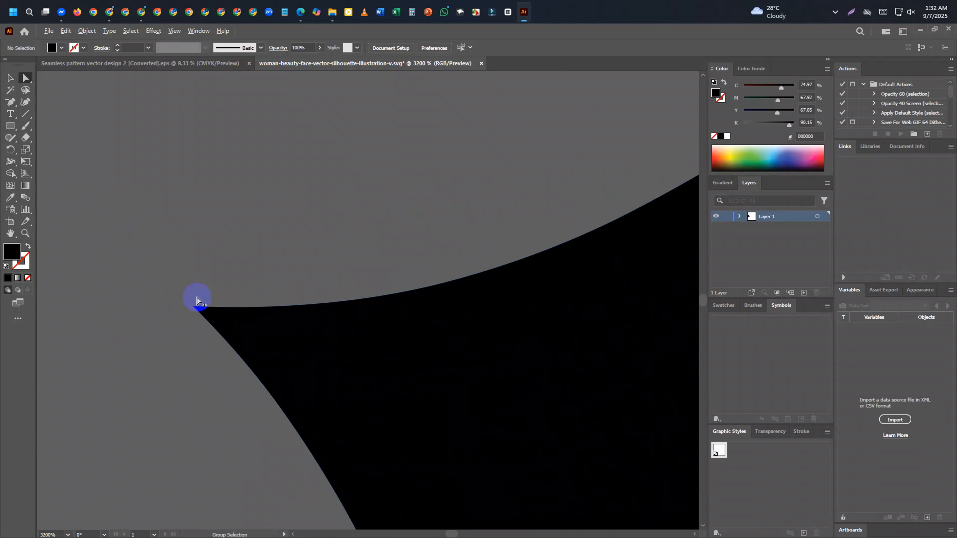
{"action": "scroll", "coordinate": [196, 300], "scroll_direction": "down", "scroll_amount": 9}
{"action": "scroll", "coordinate": [331, 316], "scroll_direction": "up", "scroll_amount": 8}
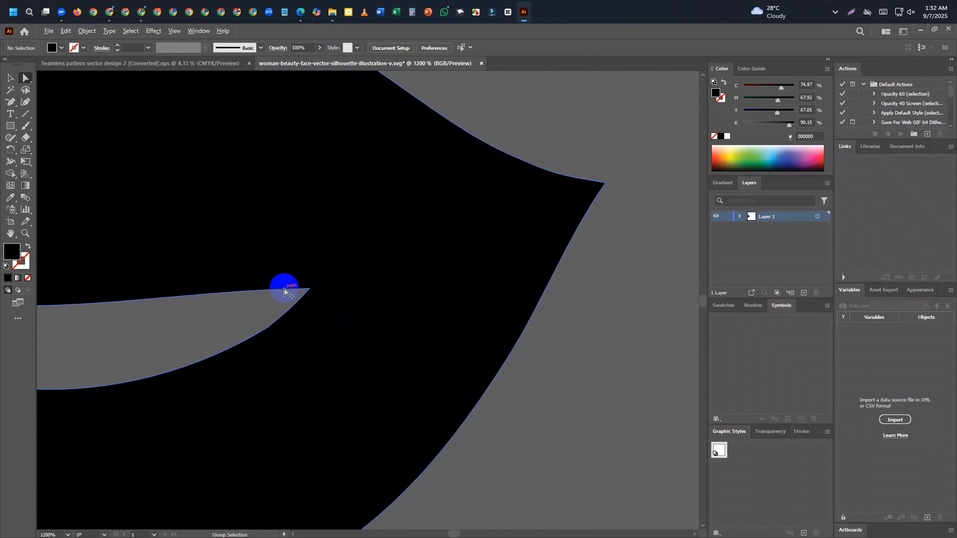
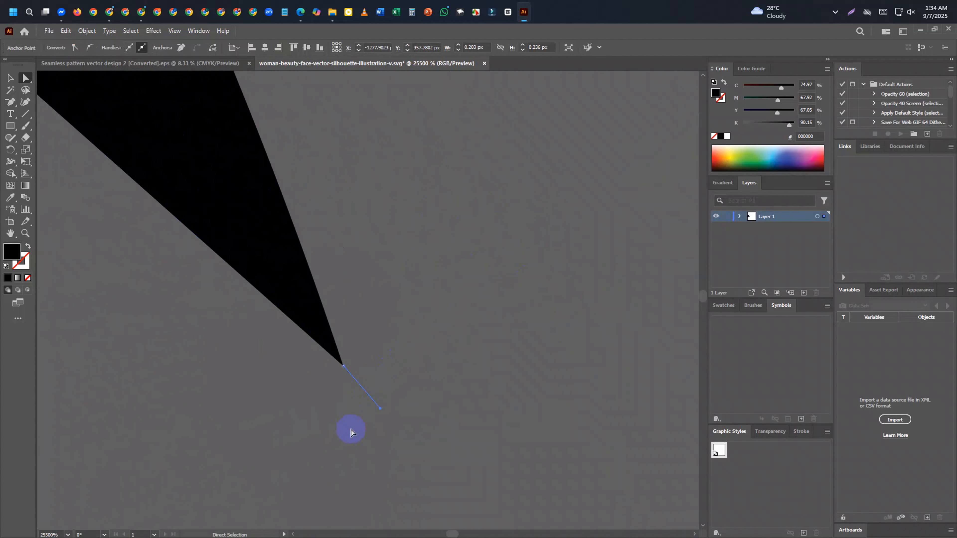
Delete the stray anchor points at the right-hand tips of the left eye's upper lash line and eyelid crease.
{"action": "left_click", "coordinate": [355, 431]}
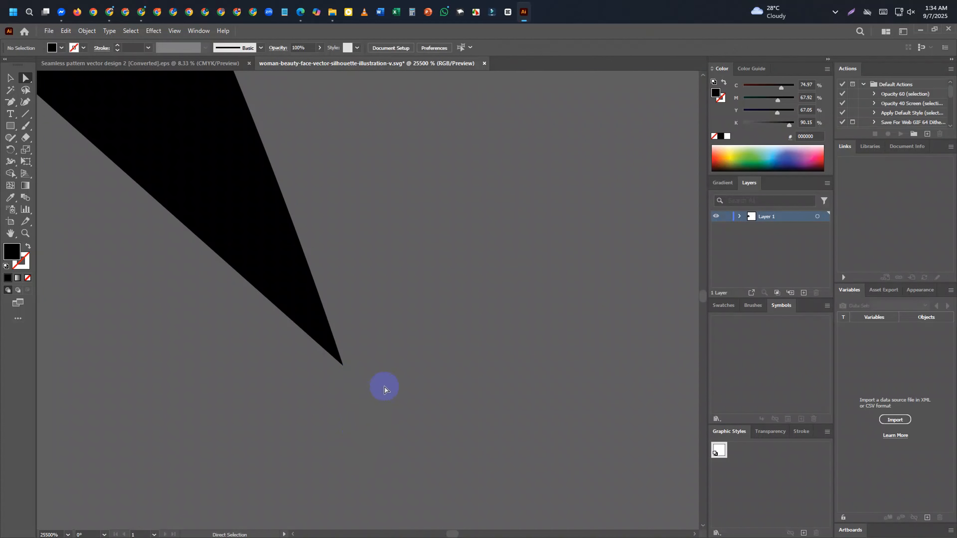
{"action": "scroll", "coordinate": [384, 388], "scroll_direction": "down", "scroll_amount": 5}
{"action": "scroll", "coordinate": [399, 335], "scroll_direction": "up", "scroll_amount": 2}
{"action": "scroll", "coordinate": [403, 333], "scroll_direction": "up", "scroll_amount": 4}
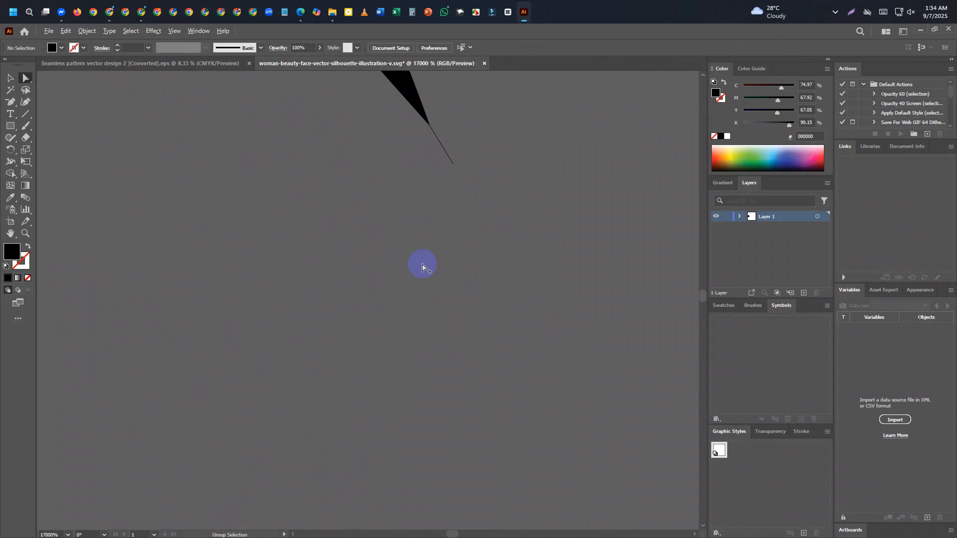
{"action": "left_click_drag", "start_coordinate": [400, 230], "coordinate": [399, 230]}
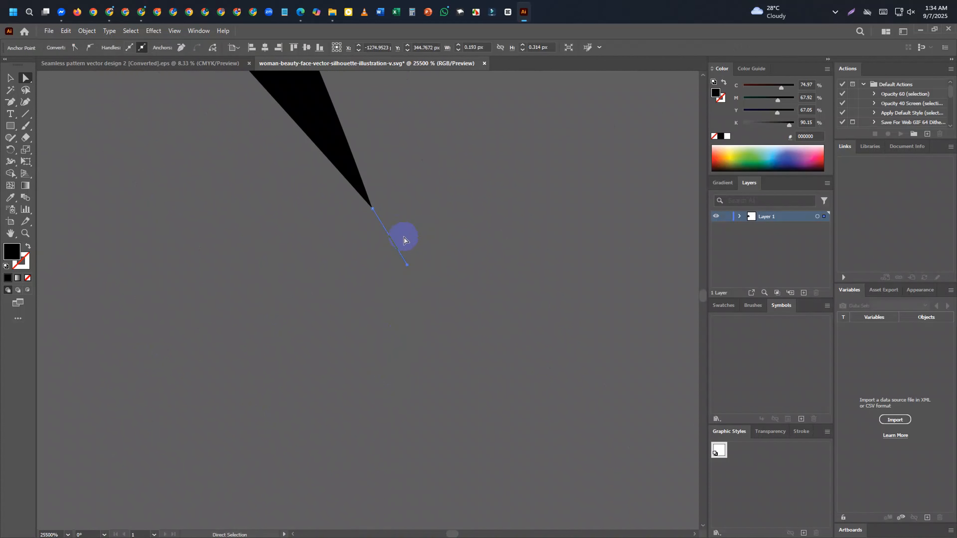
{"action": "key", "text": "Delete"}
{"action": "key", "text": "Delete"}
{"action": "scroll", "coordinate": [416, 318], "scroll_direction": "down", "scroll_amount": 10}
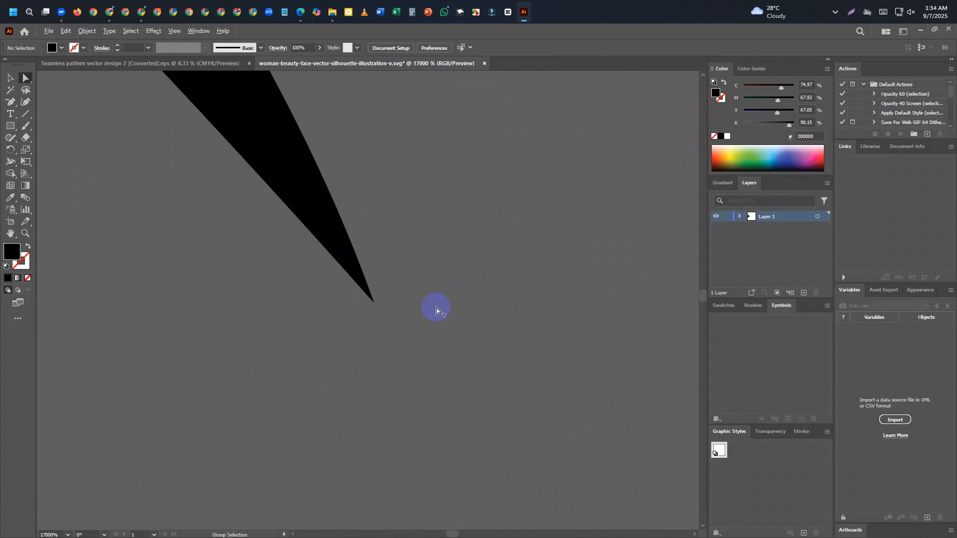
Try to convert the lower-left corner anchor of the wide eyelid highlight above the left eye with the Anchor Point tool.
{"action": "scroll", "coordinate": [264, 235], "scroll_direction": "up", "scroll_amount": 3}
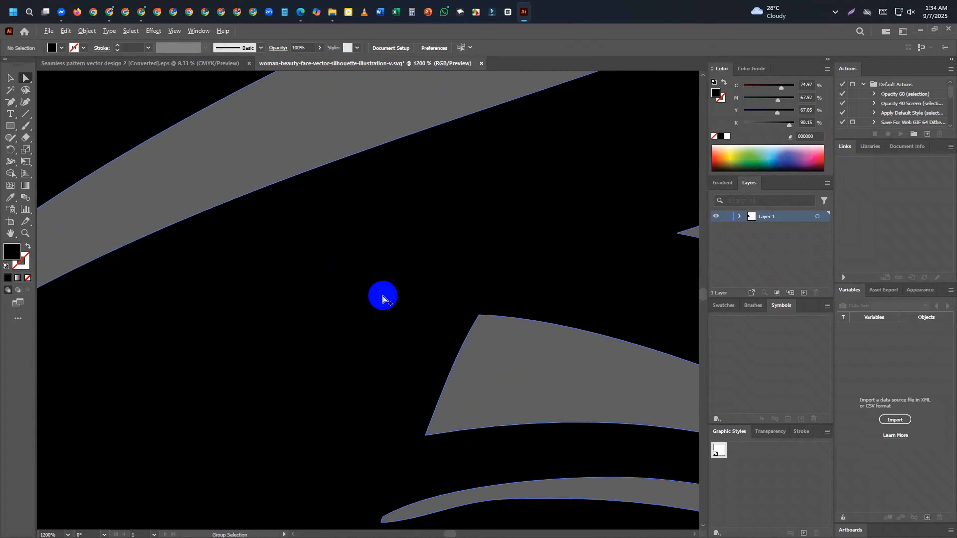
{"action": "scroll", "coordinate": [466, 384], "scroll_direction": "up", "scroll_amount": 5}
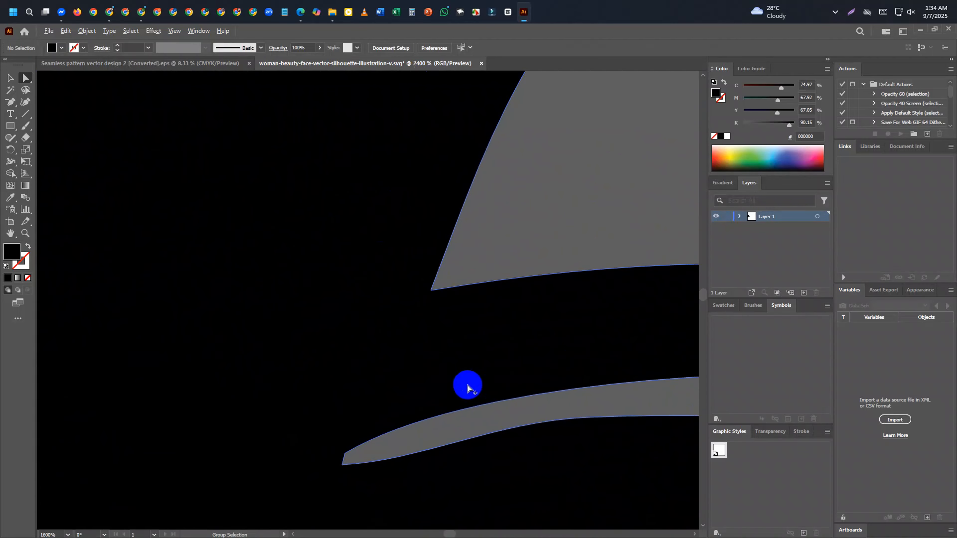
{"action": "left_click", "coordinate": [433, 291]}
{"action": "key", "text": "shift+c"}
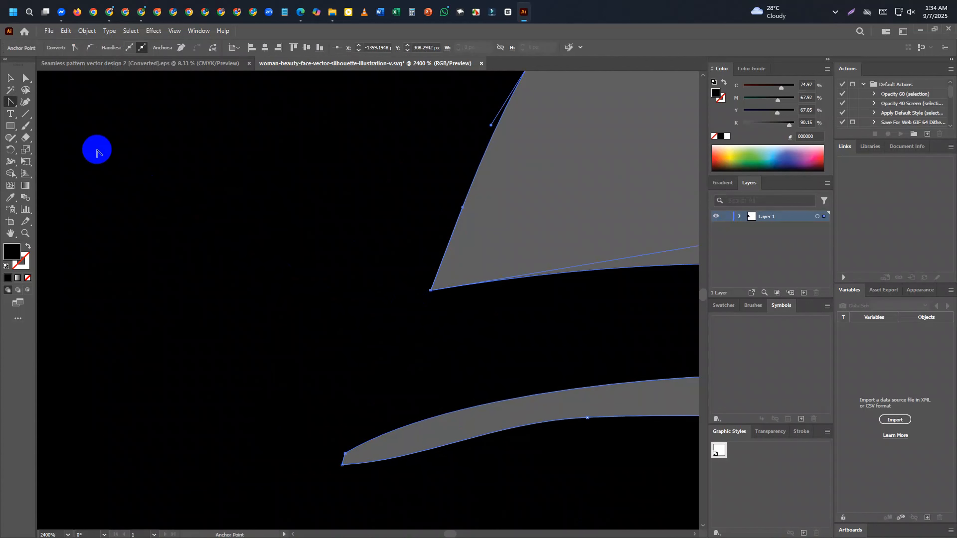
{"action": "left_click", "coordinate": [10, 101]}
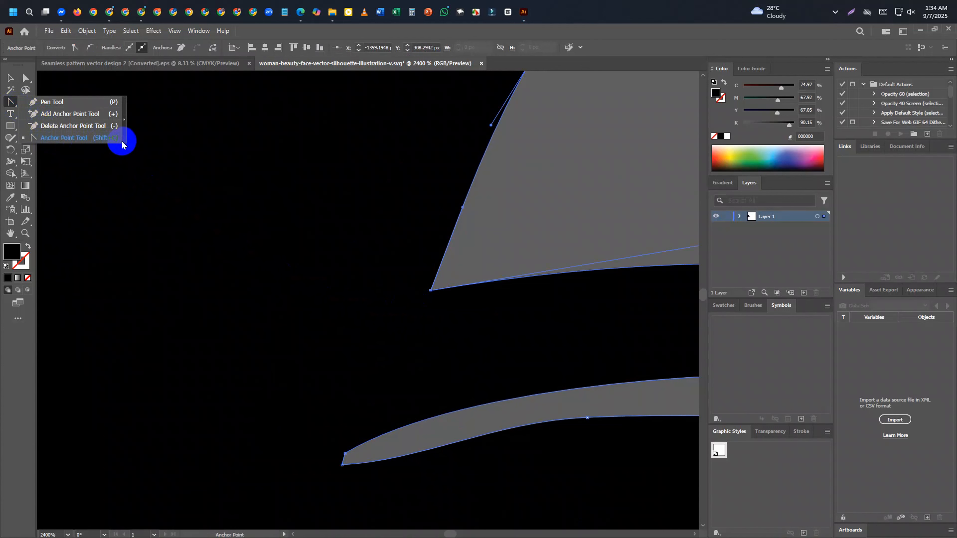
{"action": "left_click", "coordinate": [429, 291]}
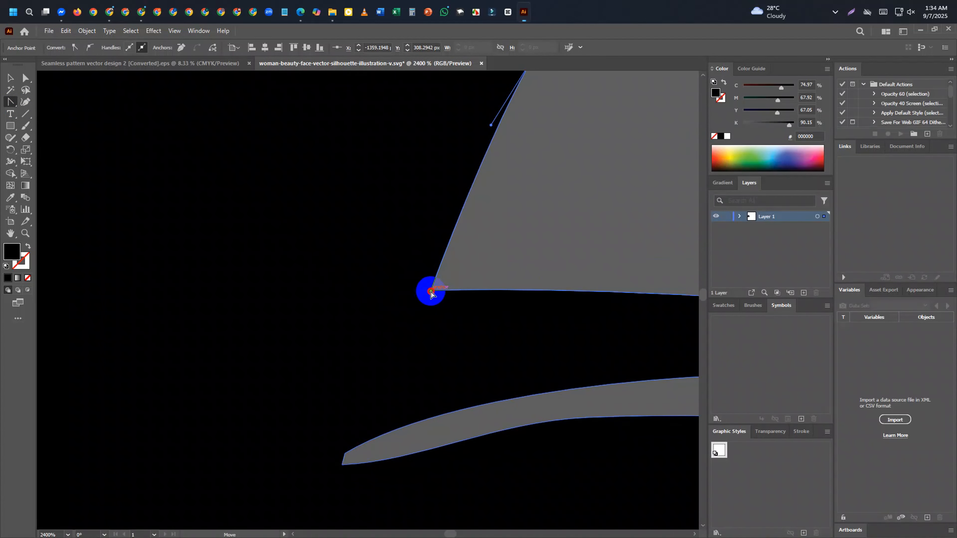
{"action": "key", "text": "a"}
{"action": "left_click", "coordinate": [473, 260]}
{"action": "scroll", "coordinate": [361, 284], "scroll_direction": "down", "scroll_amount": 5}
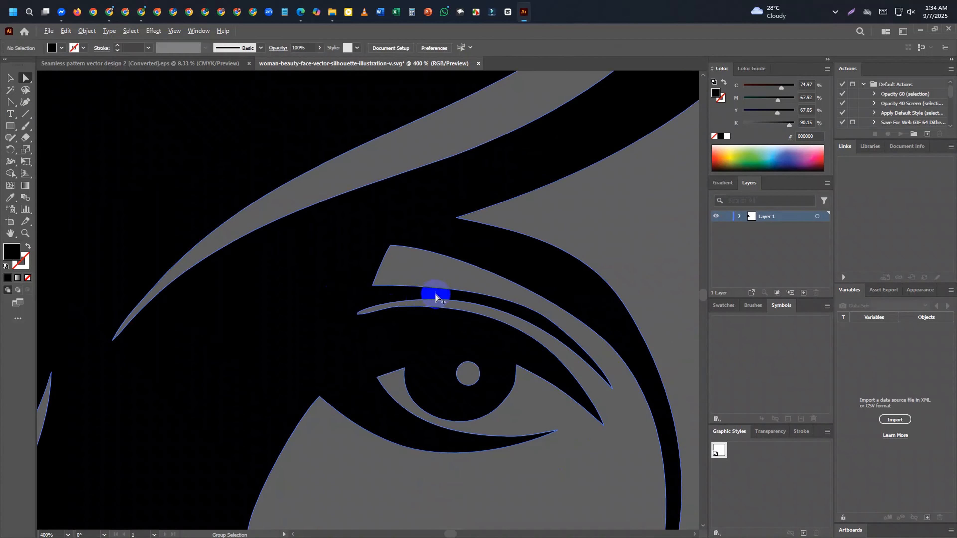
{"action": "scroll", "coordinate": [454, 292], "scroll_direction": "up", "scroll_amount": 1}
{"action": "scroll", "coordinate": [454, 291], "scroll_direction": "up", "scroll_amount": 1}
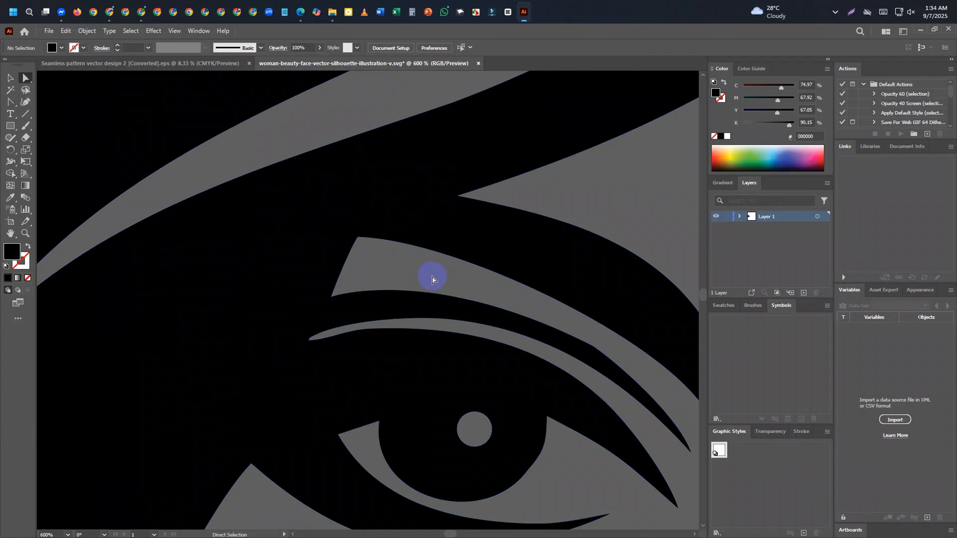
Smooth the kink in the wide eyelid highlight's lower edge and sharpen the left tip of the thin highlight above the left eye.
{"action": "left_click", "coordinate": [594, 349]}
{"action": "scroll", "coordinate": [317, 347], "scroll_direction": "up", "scroll_amount": 5}
{"action": "left_click", "coordinate": [273, 314]}
{"action": "left_click_drag", "start_coordinate": [392, 306], "coordinate": [391, 281]}
{"action": "left_click", "coordinate": [390, 276]}
{"action": "scroll", "coordinate": [301, 285], "scroll_direction": "down", "scroll_amount": 5}
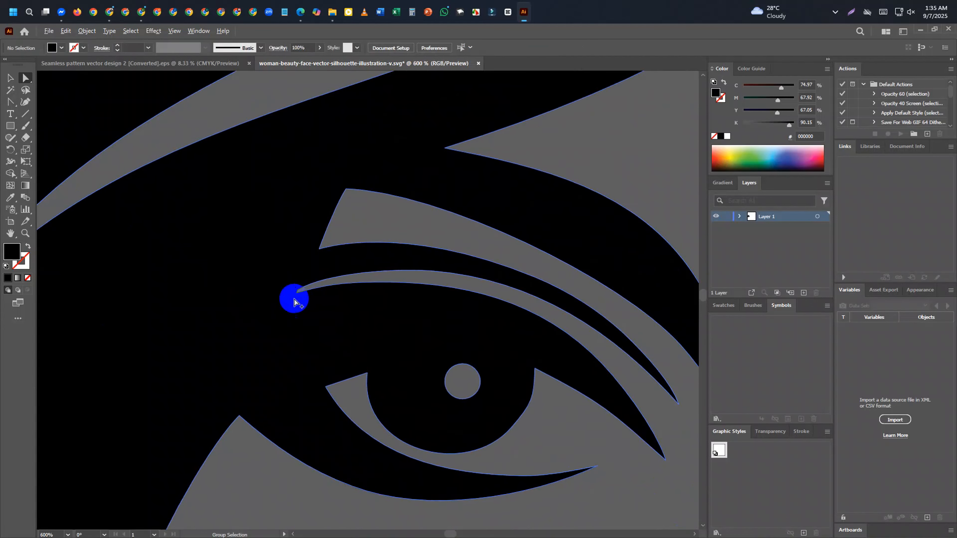
Adjust the anchor point at the right-hand tip of the thin eyelid highlight above the right eye.
{"action": "scroll", "coordinate": [294, 301], "scroll_direction": "down", "scroll_amount": 1}
{"action": "scroll", "coordinate": [420, 348], "scroll_direction": "up", "scroll_amount": 10}
{"action": "left_click", "coordinate": [326, 288]}
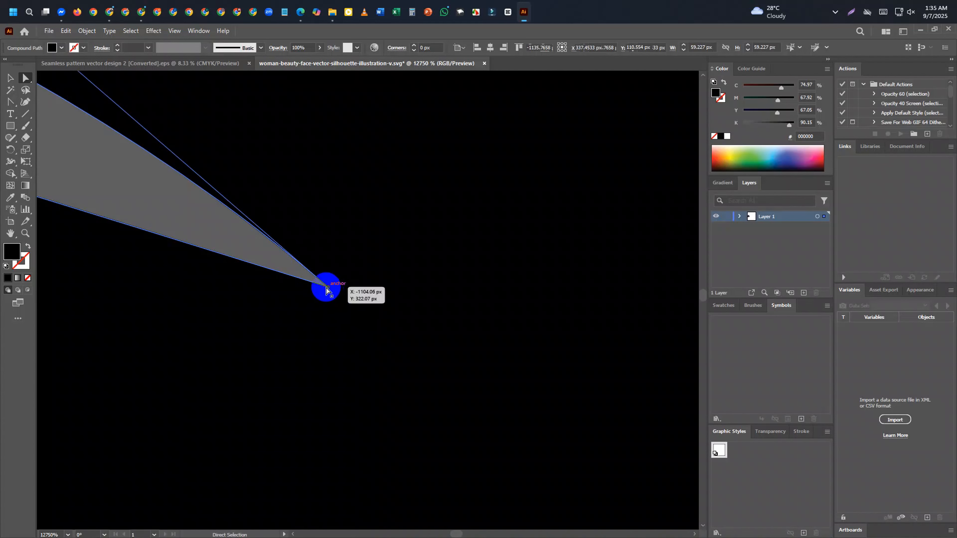
{"action": "mouse_move", "coordinate": [326, 287]}
{"action": "left_mouse_down"}
{"action": "mouse_move", "coordinate": [301, 278]}
{"action": "mouse_move", "coordinate": [316, 274]}
{"action": "mouse_move", "coordinate": [337, 291]}
{"action": "mouse_move", "coordinate": [317, 287]}
{"action": "left_mouse_up"}
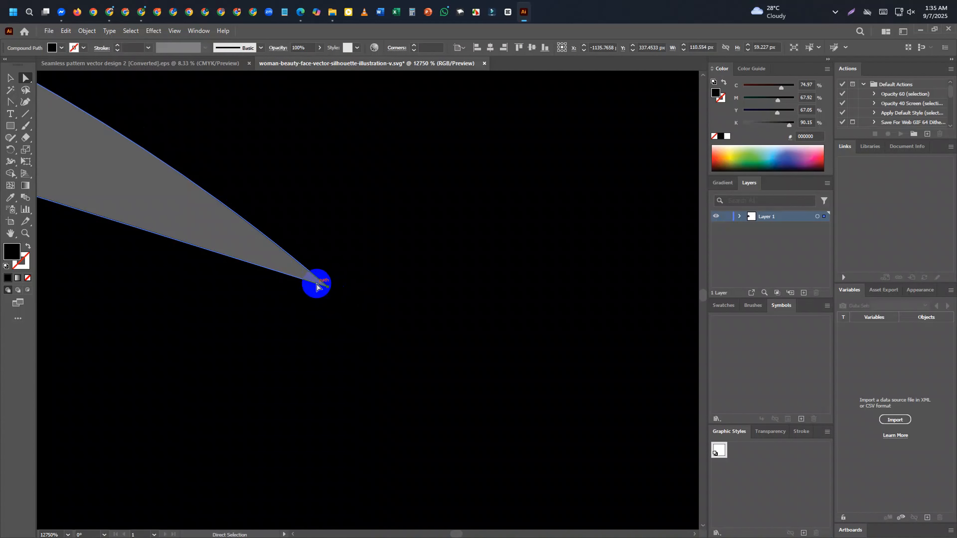
{"action": "left_click", "coordinate": [279, 248]}
{"action": "scroll", "coordinate": [320, 274], "scroll_direction": "down", "scroll_amount": 8}
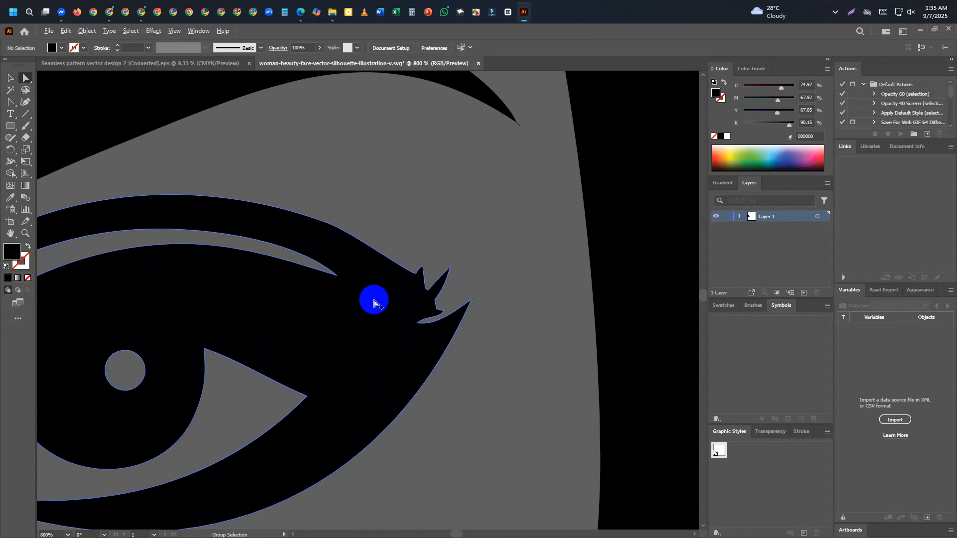
Delete the stray jagged tail at the lower-left tip of the eyelid crease above the right eye.
{"action": "scroll", "coordinate": [377, 305], "scroll_direction": "down", "scroll_amount": 3}
{"action": "scroll", "coordinate": [230, 325], "scroll_direction": "up", "scroll_amount": 6}
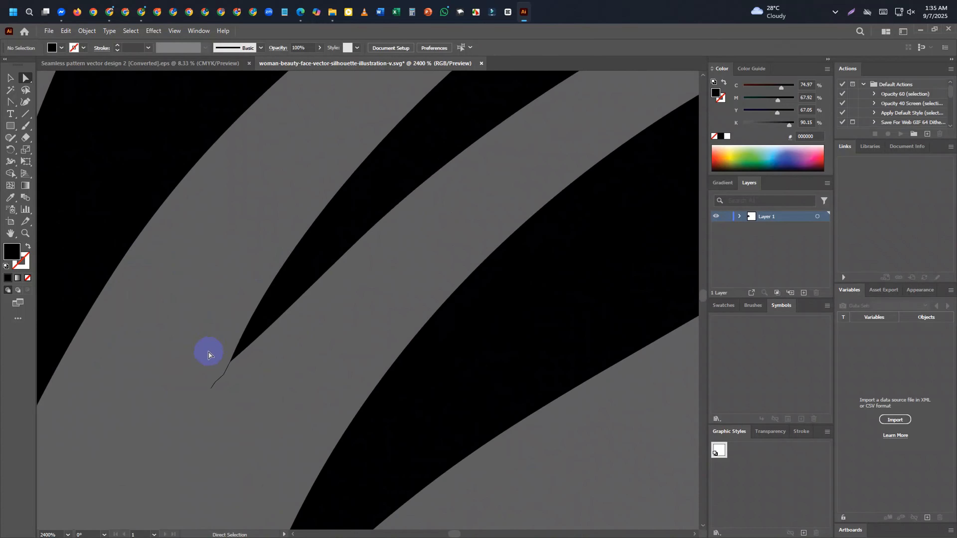
{"action": "left_click", "coordinate": [216, 391]}
{"action": "scroll", "coordinate": [204, 376], "scroll_direction": "up", "scroll_amount": 5}
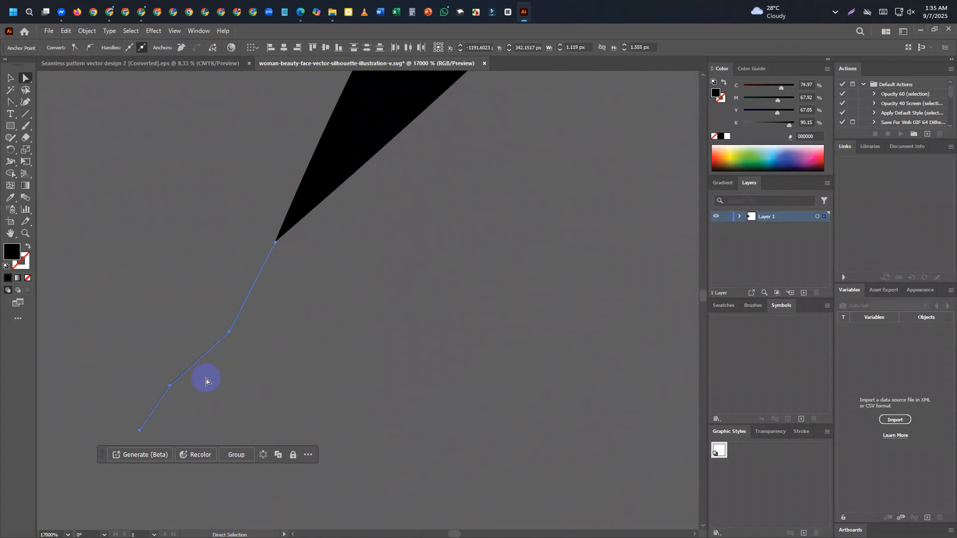
{"action": "key", "text": "Delete"}
{"action": "scroll", "coordinate": [179, 380], "scroll_direction": "down", "scroll_amount": 7}
{"action": "scroll", "coordinate": [311, 338], "scroll_direction": "up", "scroll_amount": 3}
{"action": "scroll", "coordinate": [310, 345], "scroll_direction": "down", "scroll_amount": 5}
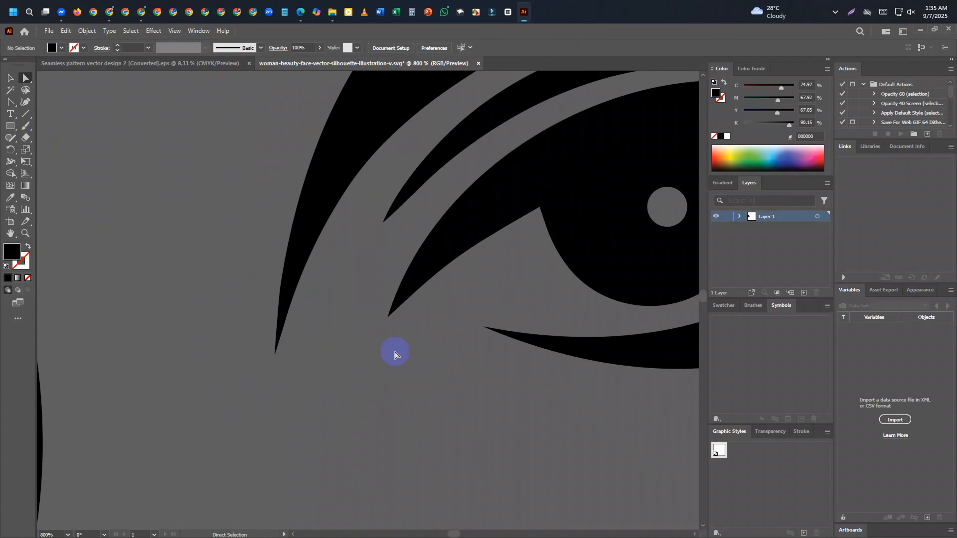
Reshape the underside curve of the right eyebrow's outer end by lowering the lower-edge anchor's direction handle slightly.
{"action": "scroll", "coordinate": [394, 354], "scroll_direction": "down", "scroll_amount": 3}
{"action": "left_click", "coordinate": [459, 349]}
{"action": "left_click", "coordinate": [384, 302]}
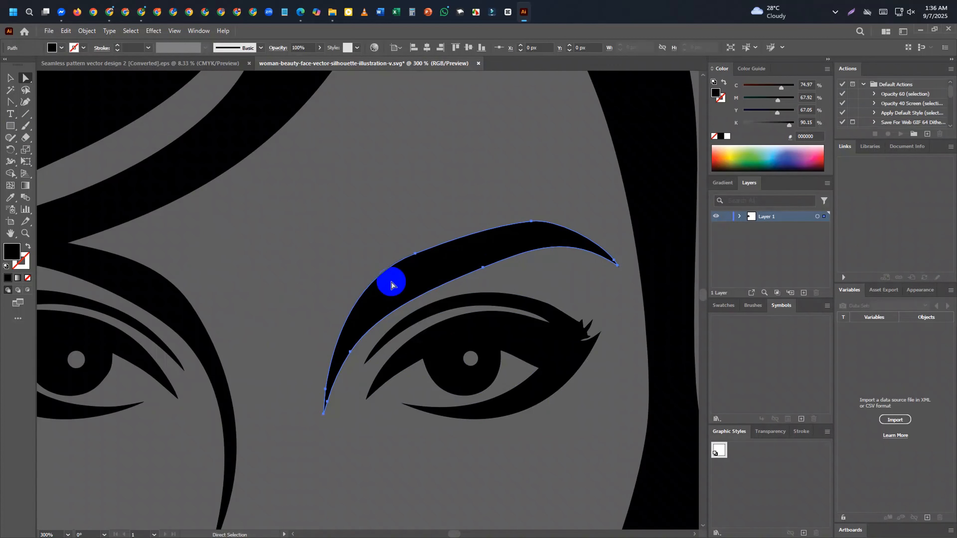
{"action": "left_click", "coordinate": [531, 223]}
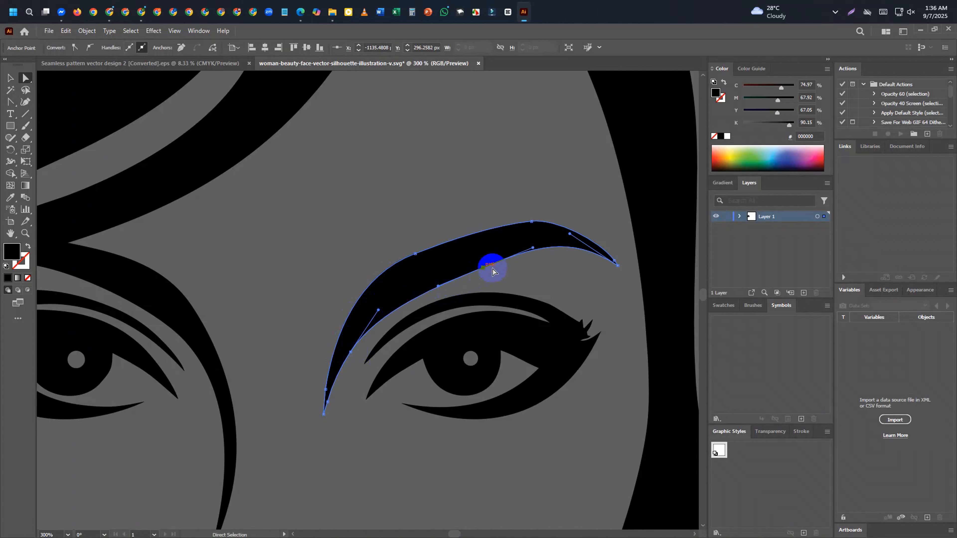
{"action": "left_click_drag", "start_coordinate": [569, 234], "coordinate": [566, 247]}
{"action": "left_click", "coordinate": [550, 263]}
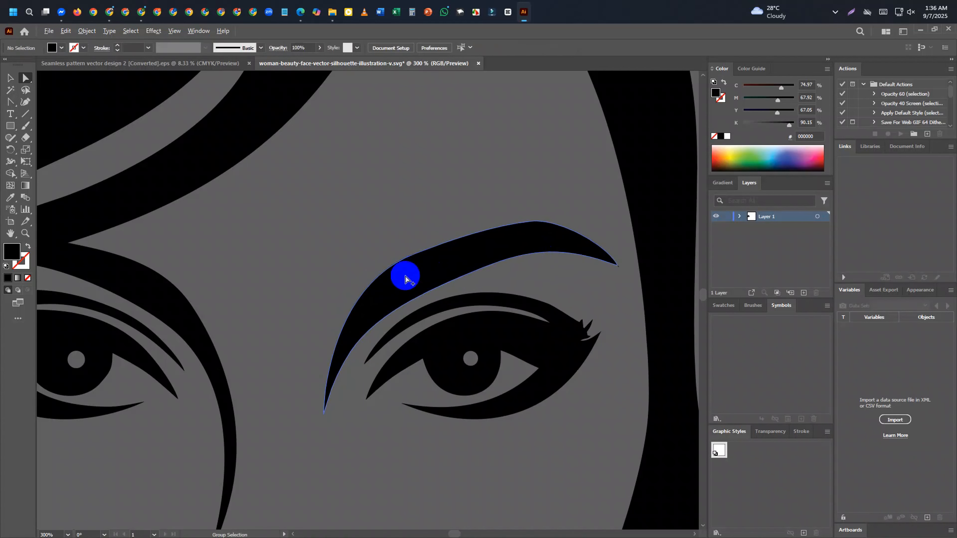
Try to replace the spiky lashes at the right eye's outer corner by redrawing the upper edge to the tip with the Pencil tool.
{"action": "scroll", "coordinate": [349, 289], "scroll_direction": "down", "scroll_amount": 4}
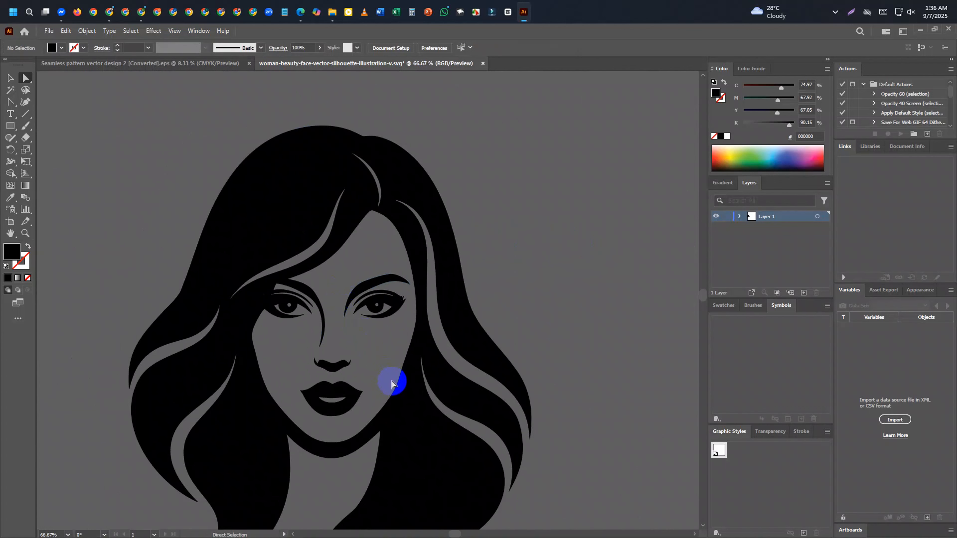
{"action": "scroll", "coordinate": [390, 292], "scroll_direction": "up", "scroll_amount": 6}
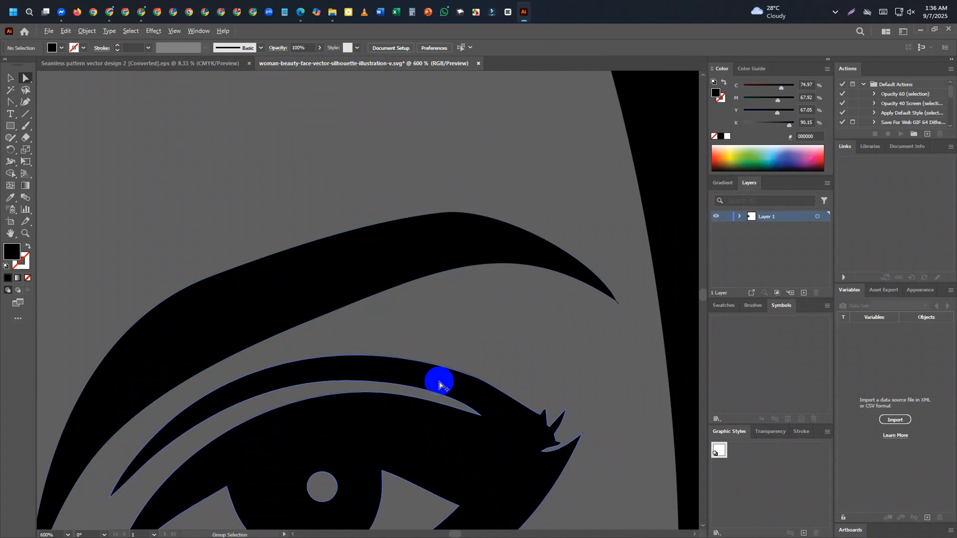
{"action": "scroll", "coordinate": [547, 473], "scroll_direction": "up", "scroll_amount": 5}
{"action": "scroll", "coordinate": [413, 354], "scroll_direction": "down", "scroll_amount": 4}
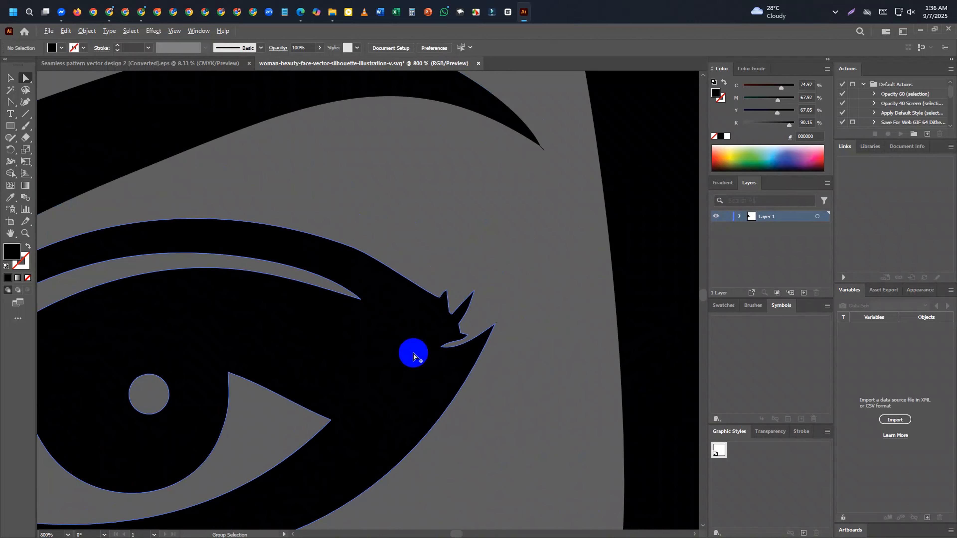
{"action": "scroll", "coordinate": [442, 327], "scroll_direction": "up", "scroll_amount": 4}
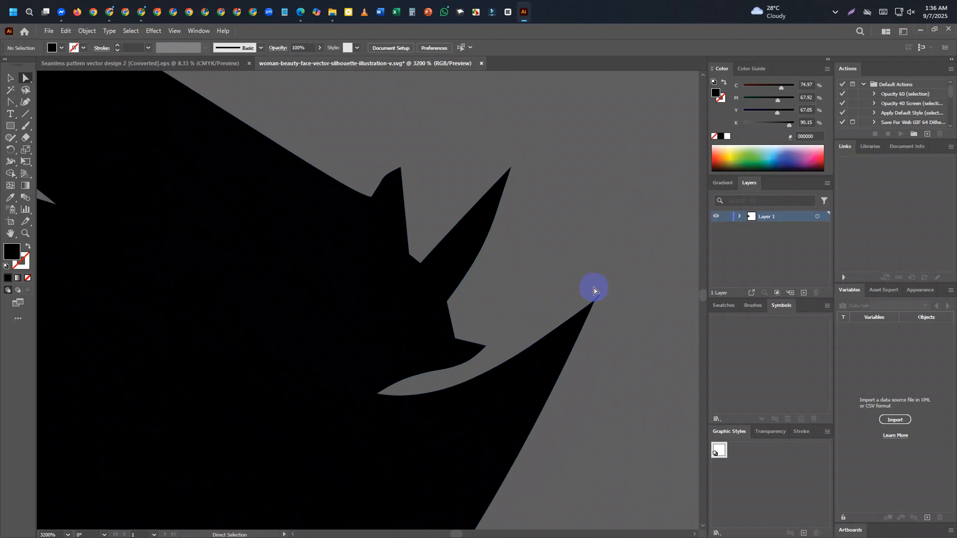
{"action": "scroll", "coordinate": [594, 292], "scroll_direction": "up", "scroll_amount": 1}
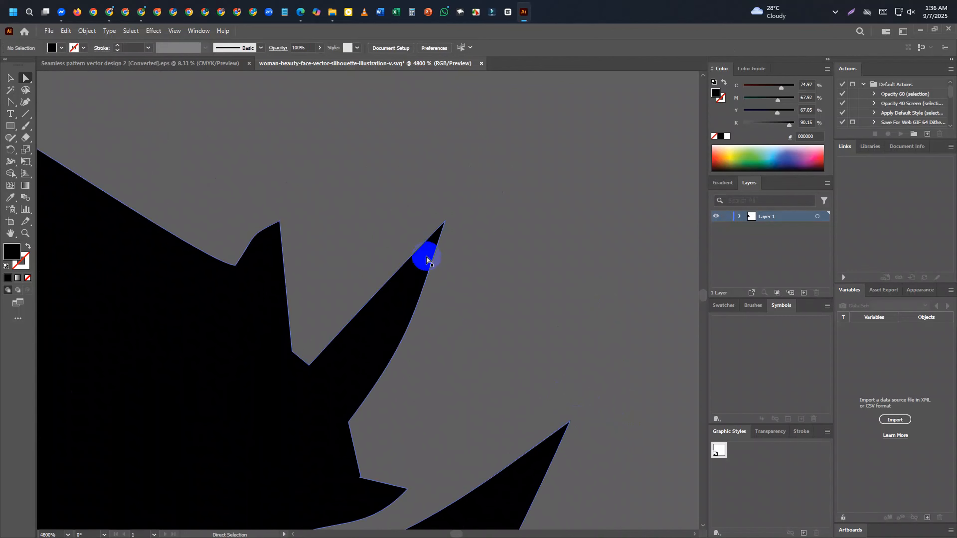
{"action": "scroll", "coordinate": [515, 282], "scroll_direction": "down", "scroll_amount": 4}
{"action": "left_click", "coordinate": [451, 286]}
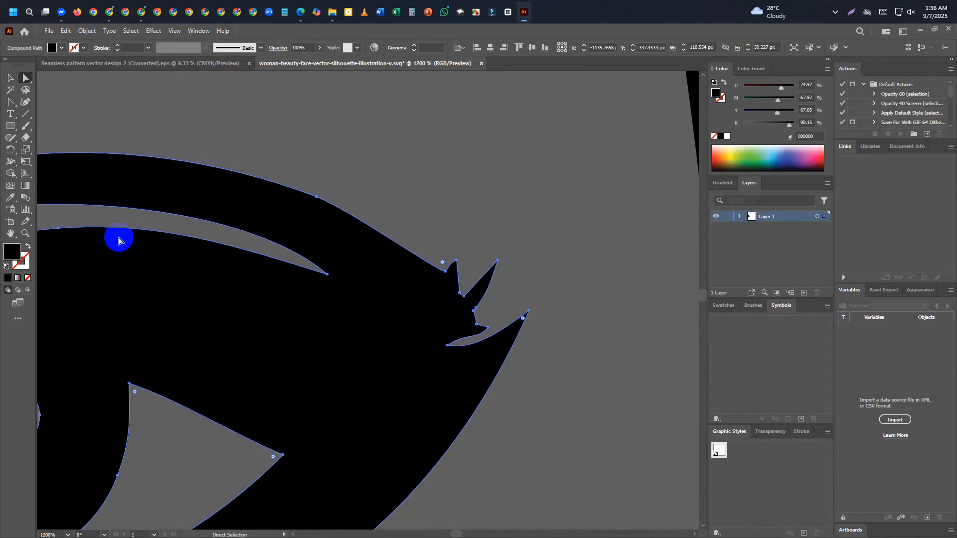
{"action": "left_click", "coordinate": [10, 138]}
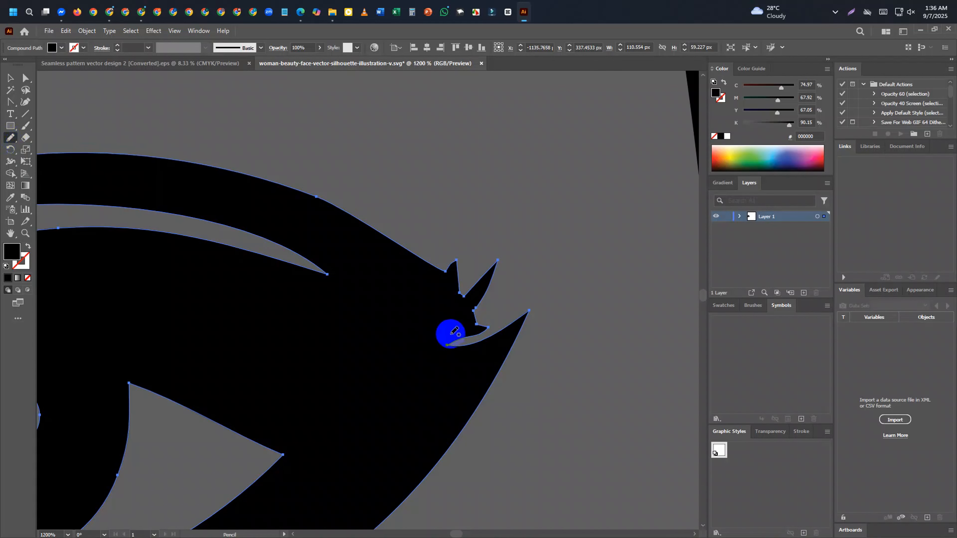
{"action": "left_click_drag", "start_coordinate": [446, 268], "coordinate": [533, 311]}
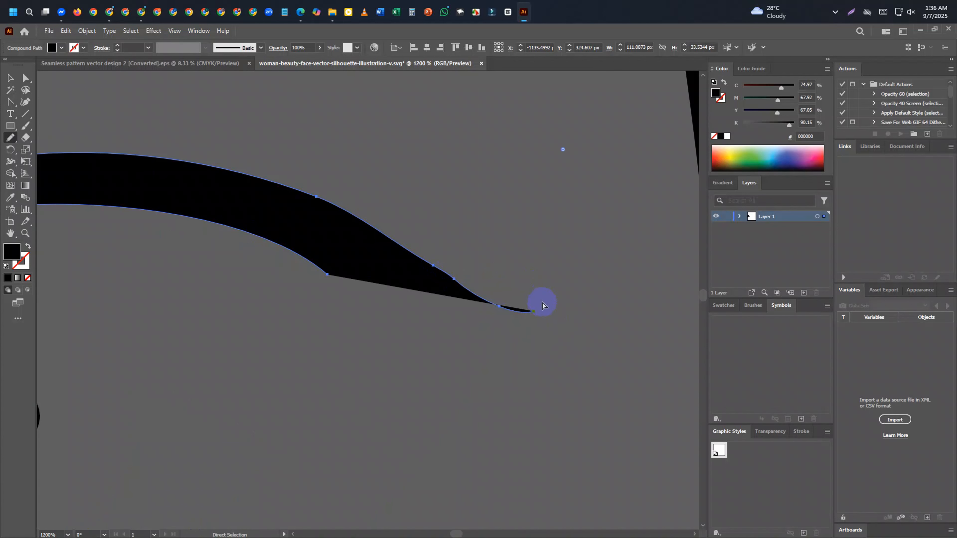
{"action": "key", "text": "ctrl+z"}
Try two Pencil strokes, one down behind the lash spikes to the notch, one from the eyelid highlight's tip to the outer corner.
{"action": "mouse_move", "coordinate": [435, 269]}
{"action": "left_mouse_down"}
{"action": "mouse_move", "coordinate": [449, 268]}
{"action": "mouse_move", "coordinate": [447, 345]}
{"action": "left_mouse_up"}
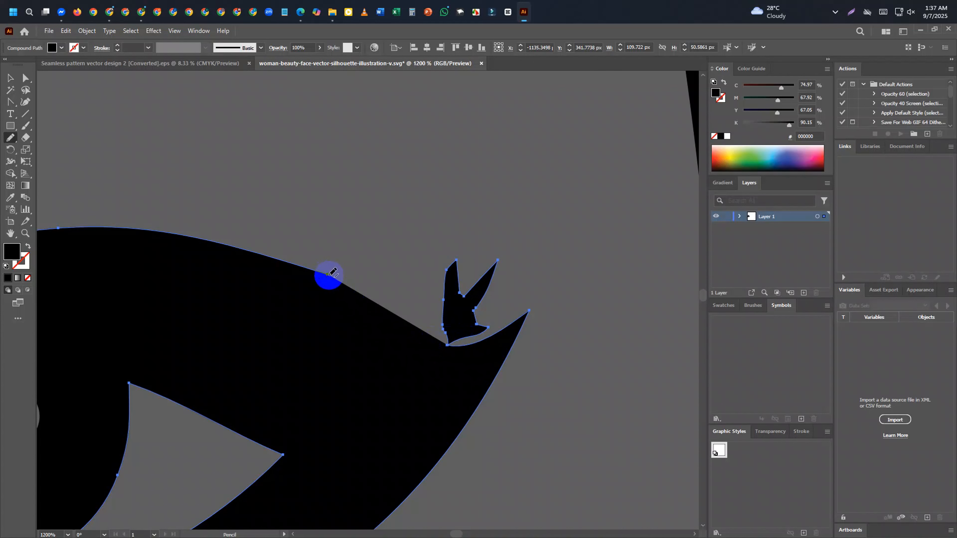
{"action": "mouse_move", "coordinate": [327, 274]}
{"action": "left_mouse_down"}
{"action": "mouse_move", "coordinate": [458, 334]}
{"action": "mouse_move", "coordinate": [490, 334]}
{"action": "mouse_move", "coordinate": [529, 311]}
{"action": "left_mouse_up"}
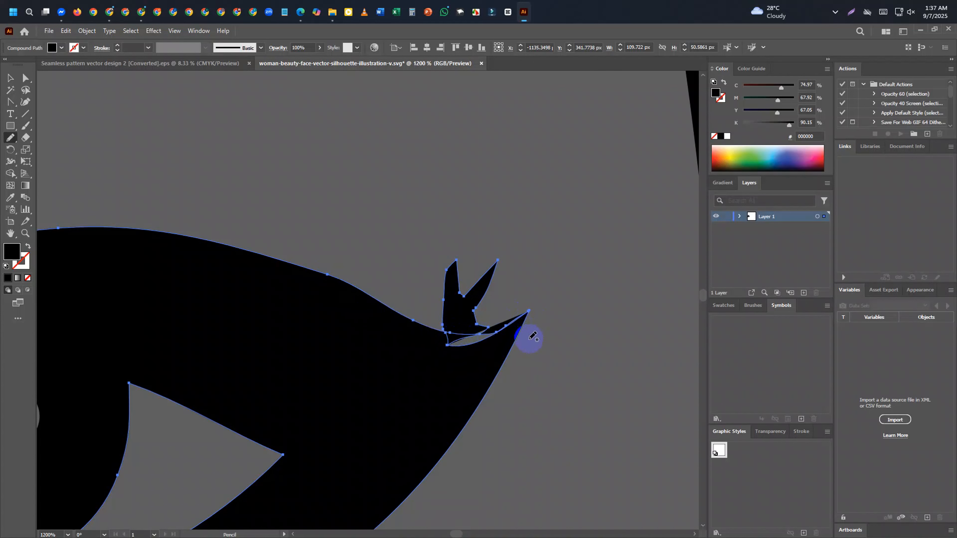
{"action": "key", "text": "ctrl+z"}
{"action": "key", "text": "ctrl+z"}
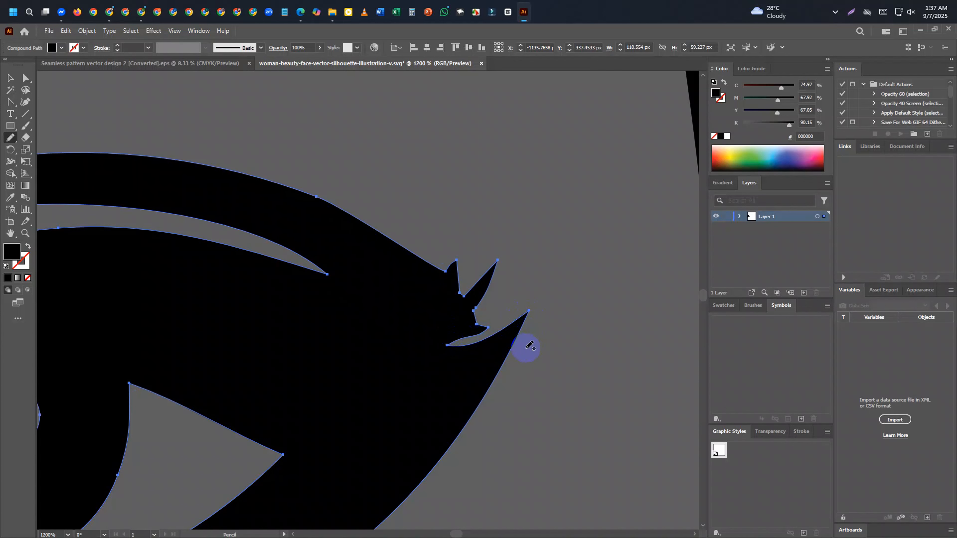
Delete the anchor point at the inner end of the notch between the right eye's lashes with the Delete Anchor Point tool.
{"action": "key", "text": "a"}
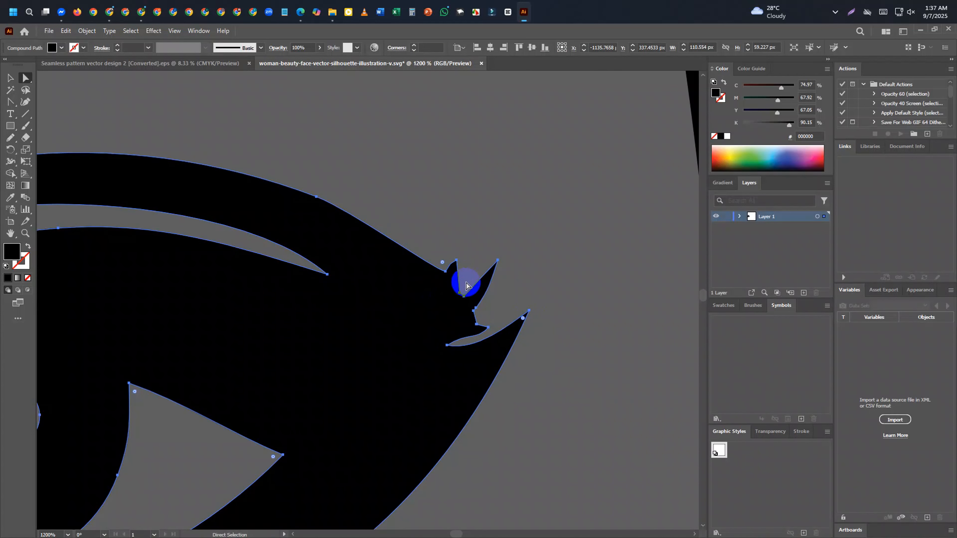
{"action": "left_click", "coordinate": [466, 285]}
{"action": "left_click", "coordinate": [448, 345]}
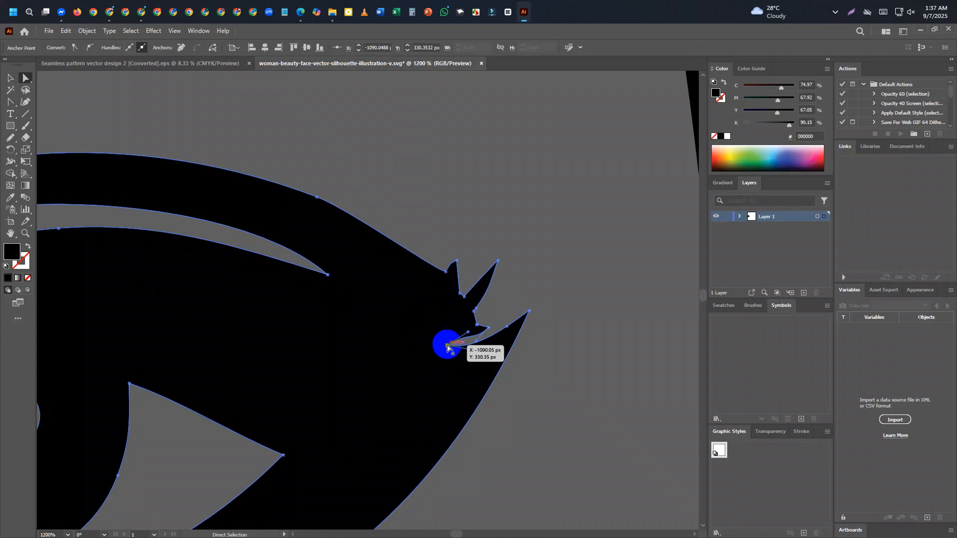
{"action": "key", "text": "minus"}
{"action": "left_click", "coordinate": [448, 345]}
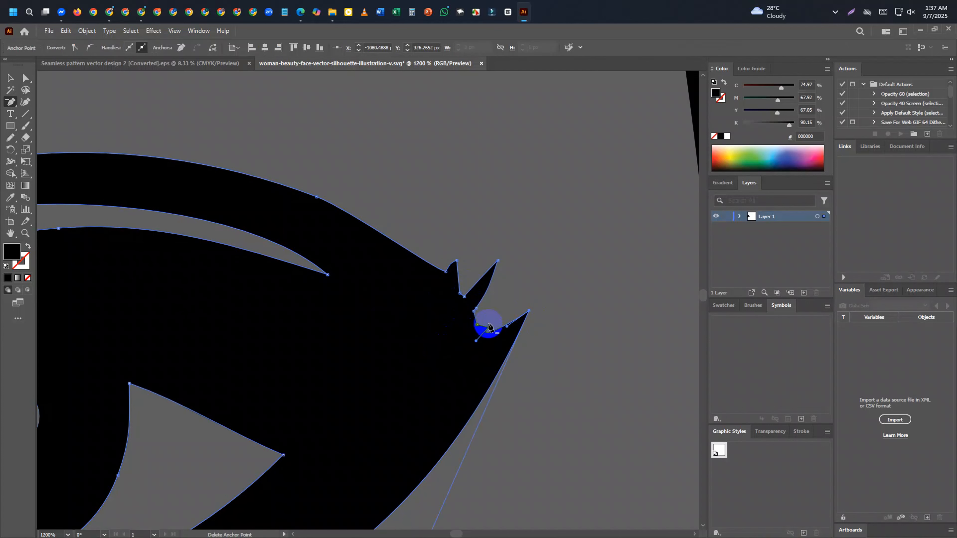
Dismiss the Delete Anchor Point tool's warning and turn it off with Don't Show Again.
{"action": "left_click", "coordinate": [481, 323]}
{"action": "left_click", "coordinate": [519, 316]}
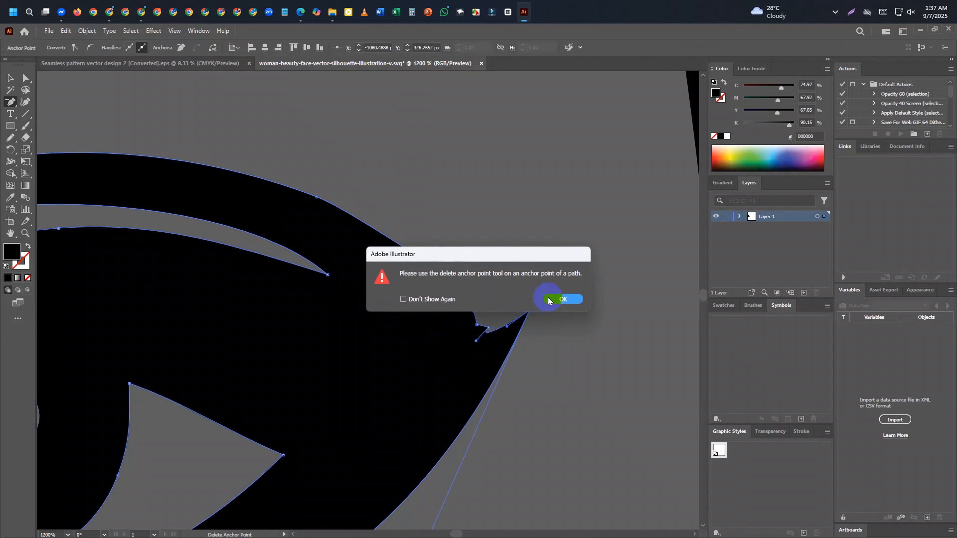
{"action": "left_click", "coordinate": [548, 300]}
{"action": "left_click", "coordinate": [476, 324]}
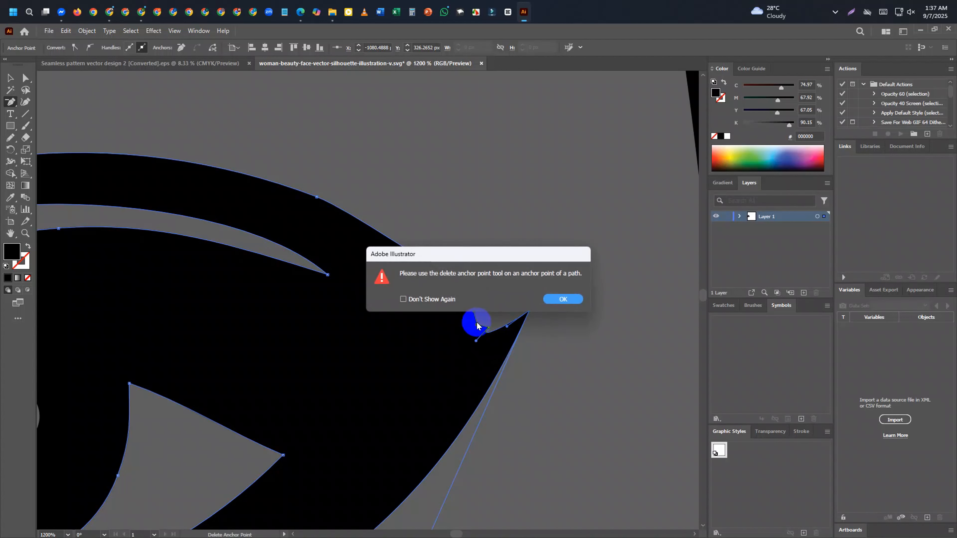
{"action": "left_click", "coordinate": [403, 299]}
{"action": "left_click", "coordinate": [540, 299]}
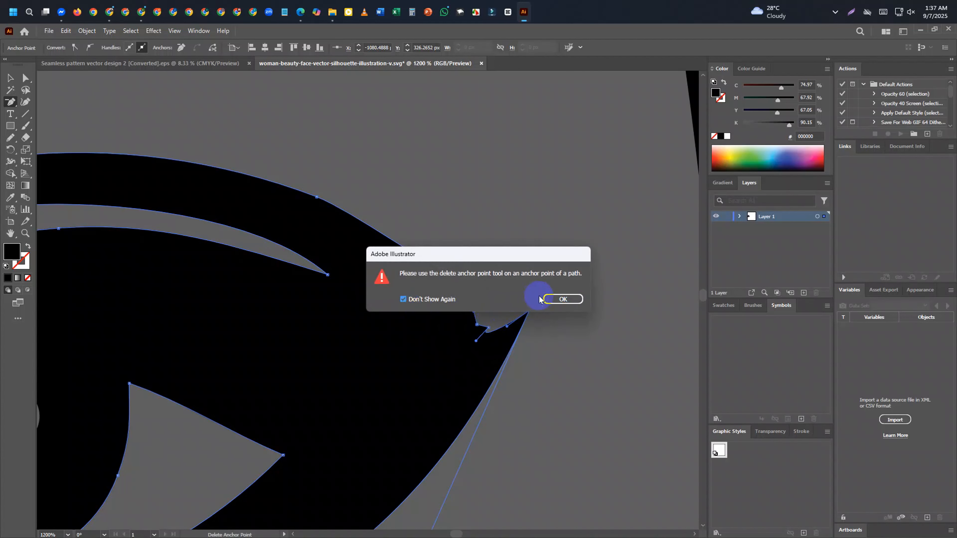
{"action": "left_click", "coordinate": [451, 323]}
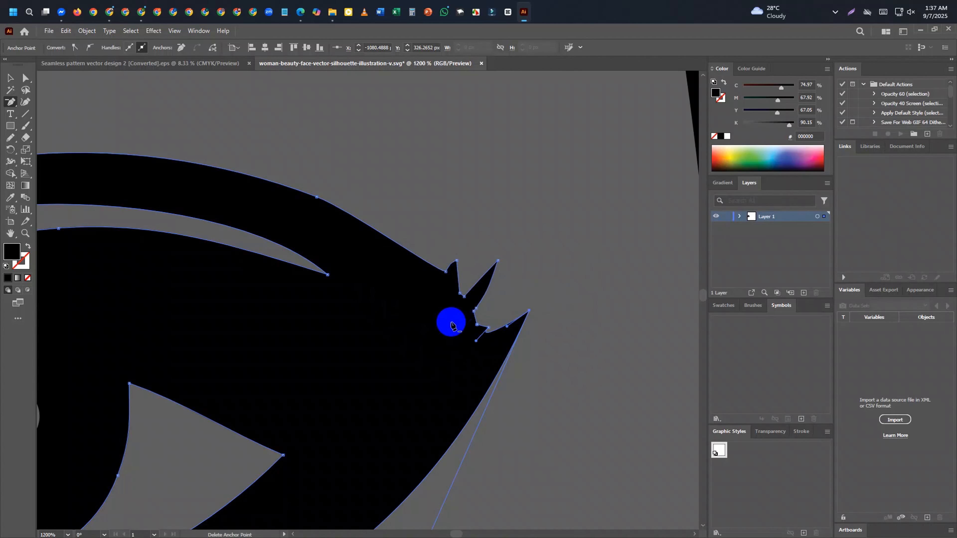
Delete the remaining anchor points of the lash spikes along the upper edge of the right eye's outer corner.
{"action": "left_click", "coordinate": [477, 325]}
{"action": "left_click", "coordinate": [475, 308]}
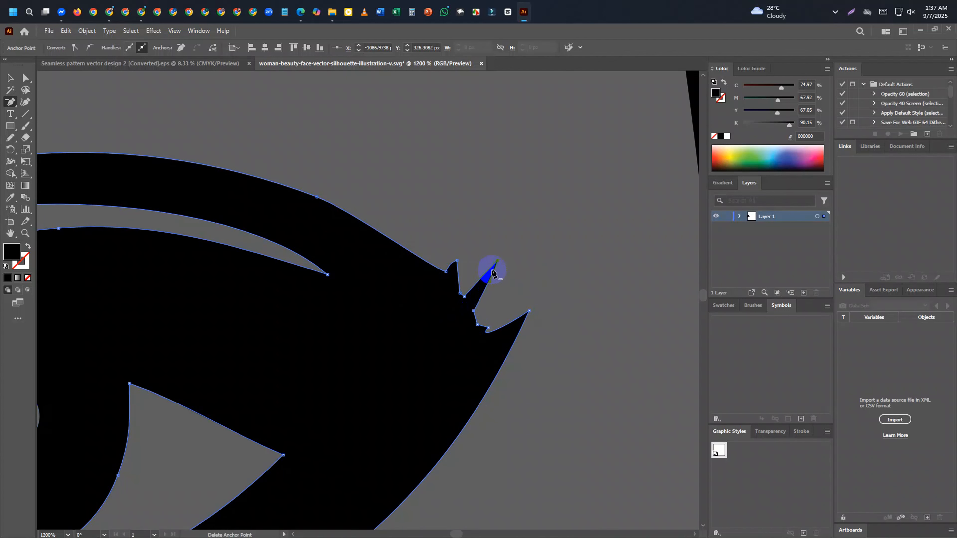
{"action": "left_click", "coordinate": [498, 261]}
{"action": "left_click", "coordinate": [459, 292]}
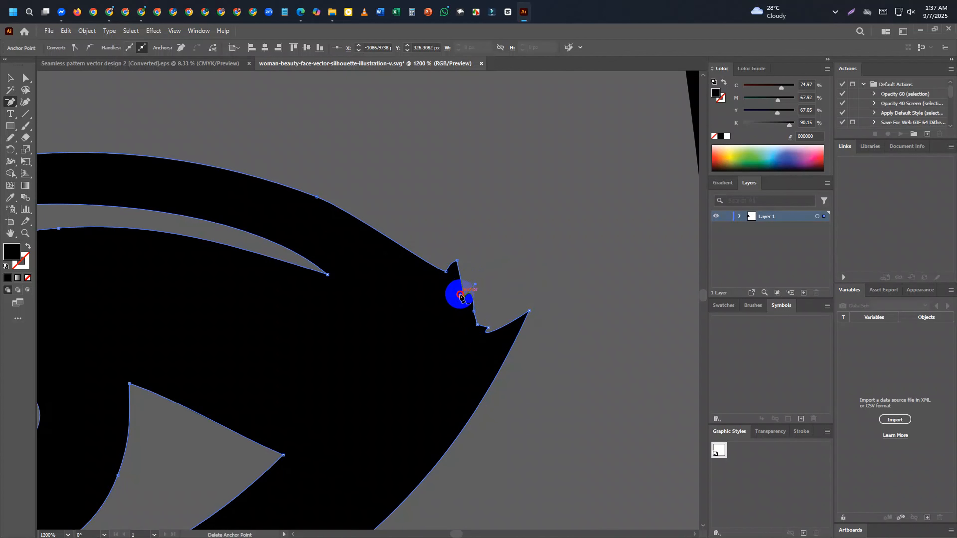
{"action": "left_click", "coordinate": [456, 261]}
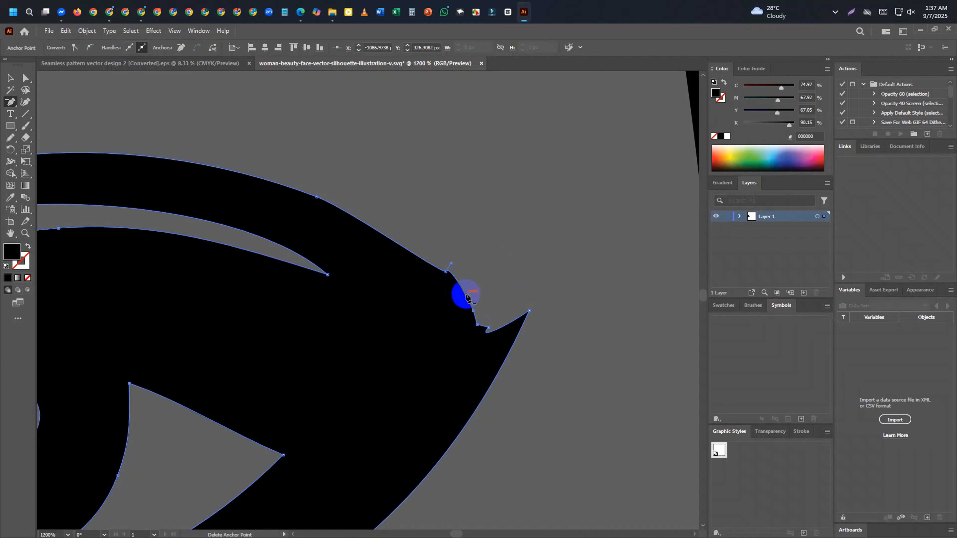
{"action": "left_click", "coordinate": [473, 311]}
{"action": "left_click", "coordinate": [477, 324]}
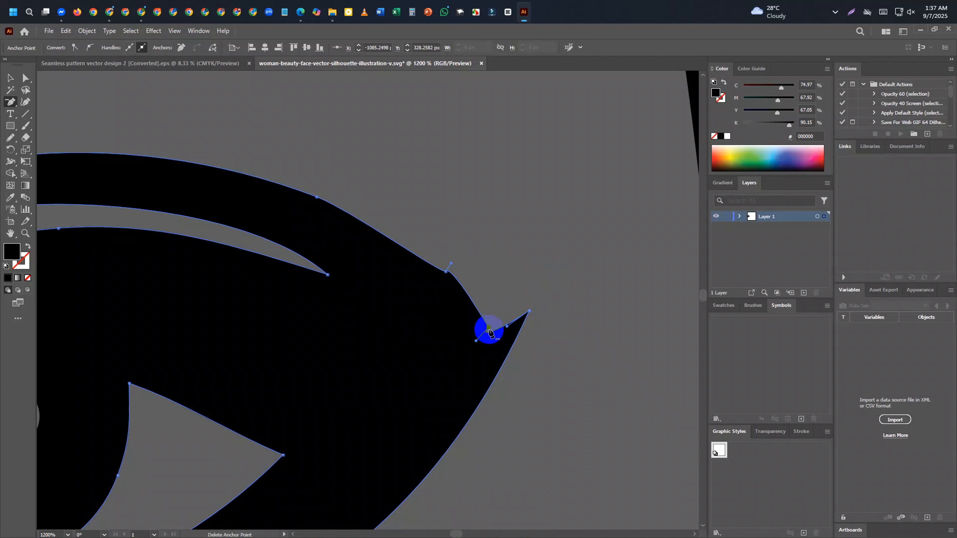
{"action": "left_click", "coordinate": [488, 329]}
{"action": "left_click", "coordinate": [447, 272]}
Convert the anchor point at the right eye's outer tip to a sharp corner and deselect the shape.
{"action": "key", "text": "shift+c"}
{"action": "left_click", "coordinate": [529, 311]}
{"action": "key", "text": "q"}
{"action": "left_click", "coordinate": [518, 267]}
{"action": "scroll", "coordinate": [516, 268], "scroll_direction": "down", "scroll_amount": 4}
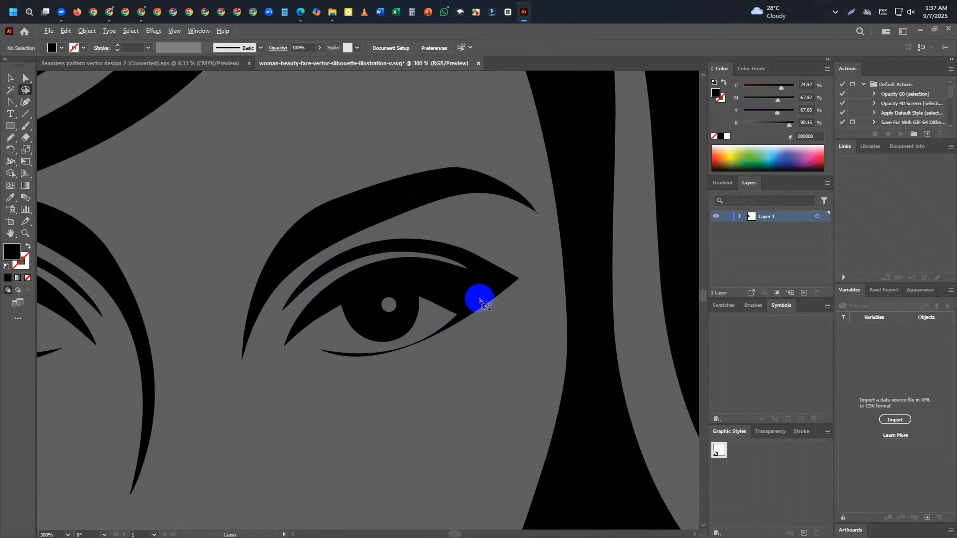
Bend the right eye's lower outer edge outward with the Curvature tool to thicken the thin lower lid line, and deselect the shape.
{"action": "scroll", "coordinate": [479, 299], "scroll_direction": "up", "scroll_amount": 2}
{"action": "key", "text": "a"}
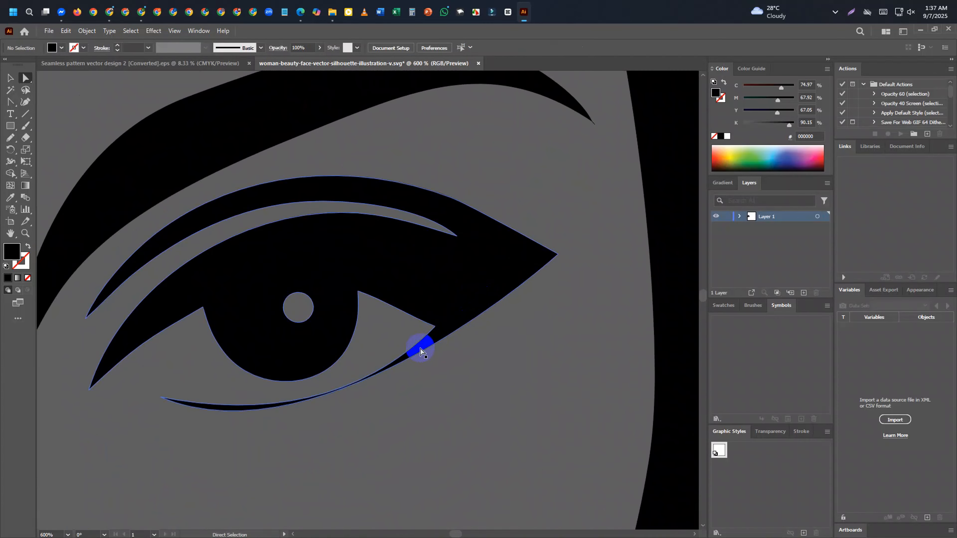
{"action": "left_click", "coordinate": [417, 353]}
{"action": "scroll", "coordinate": [391, 371], "scroll_direction": "up", "scroll_amount": 2}
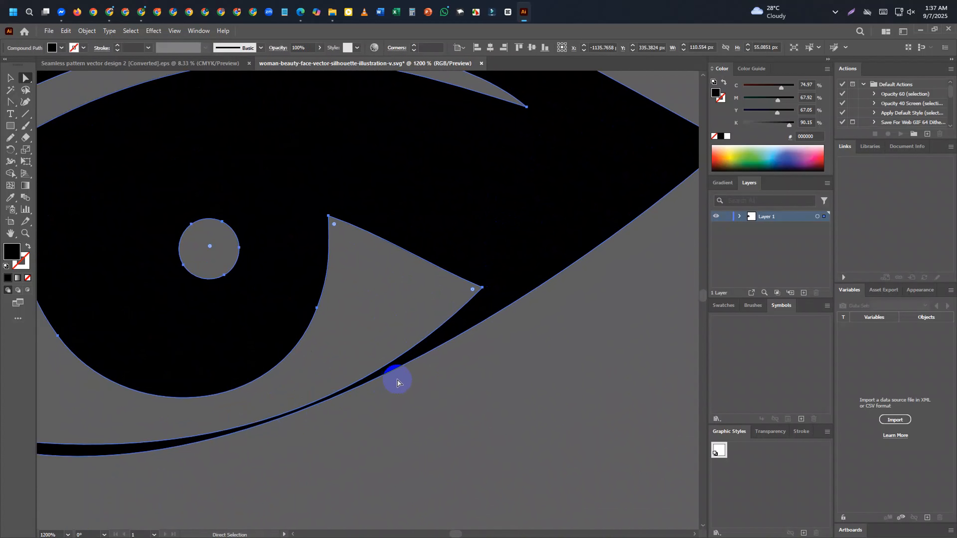
{"action": "scroll", "coordinate": [448, 336], "scroll_direction": "down", "scroll_amount": 2}
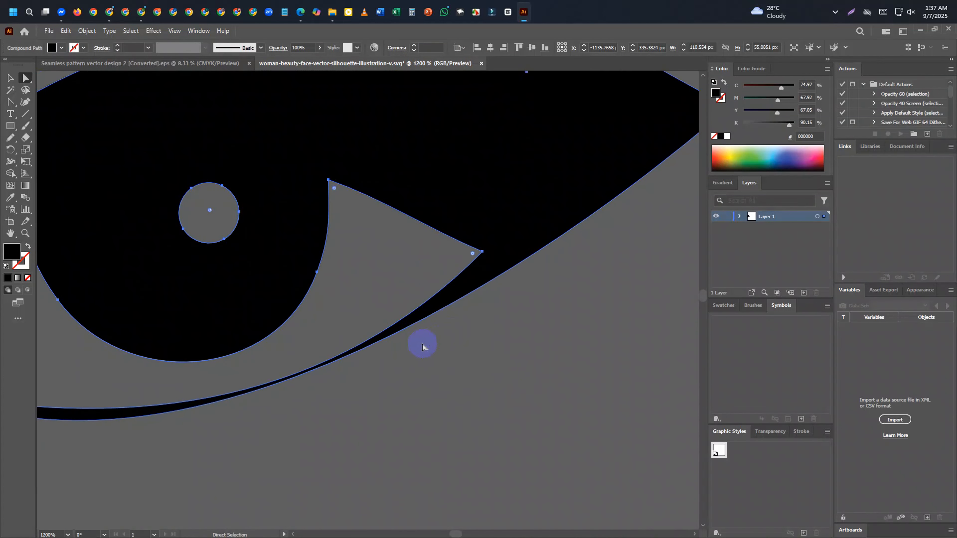
{"action": "scroll", "coordinate": [437, 343], "scroll_direction": "up", "scroll_amount": 2}
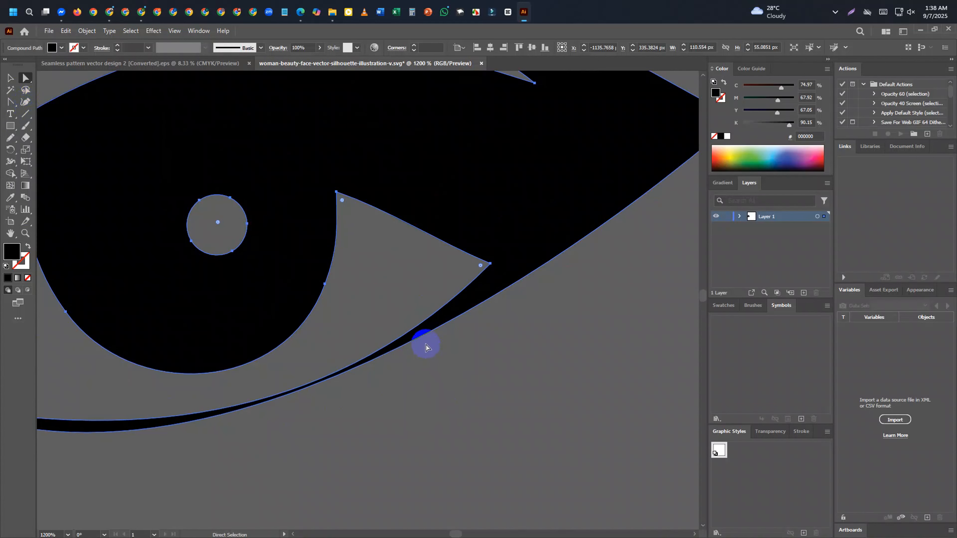
{"action": "left_click", "coordinate": [25, 101]}
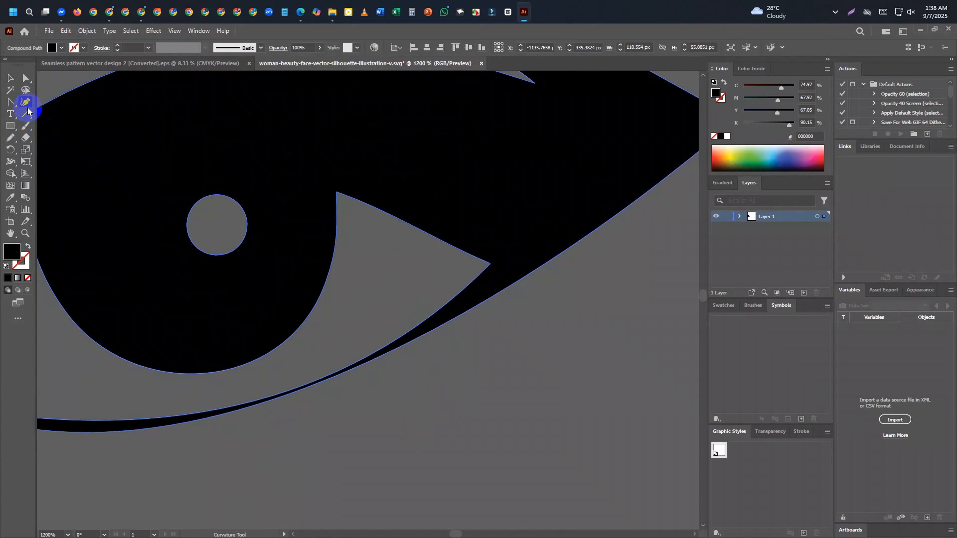
{"action": "left_click", "coordinate": [310, 384]}
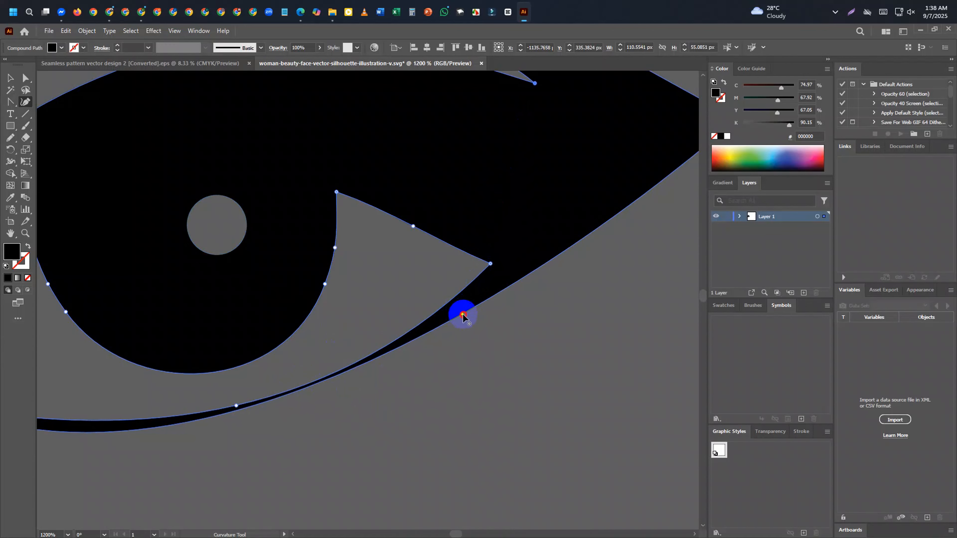
{"action": "left_click_drag", "start_coordinate": [462, 314], "coordinate": [304, 418]}
{"action": "left_click", "coordinate": [381, 428], "text": "ctrl"}
{"action": "key", "text": "a"}
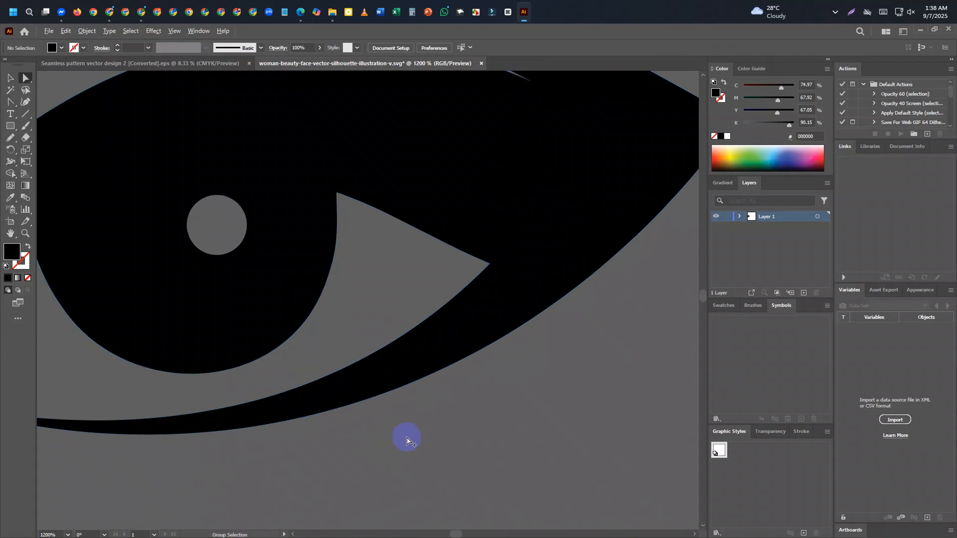
Examine the right eye's lower lid line up close, from its middle to the thin inner tip.
{"action": "scroll", "coordinate": [407, 439], "scroll_direction": "down", "scroll_amount": 1}
{"action": "left_click", "coordinate": [318, 433]}
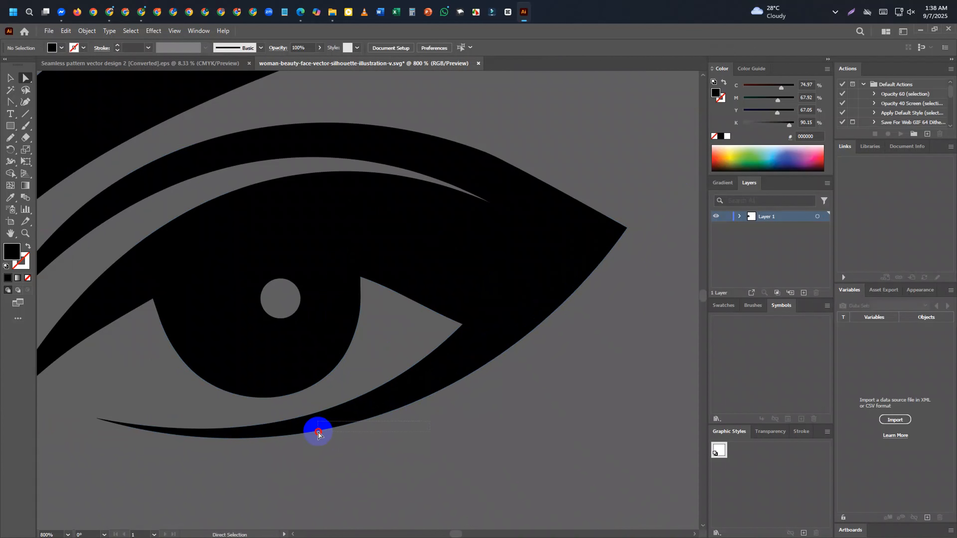
{"action": "left_click", "coordinate": [468, 425]}
{"action": "left_click_drag", "start_coordinate": [380, 443], "coordinate": [381, 443]}
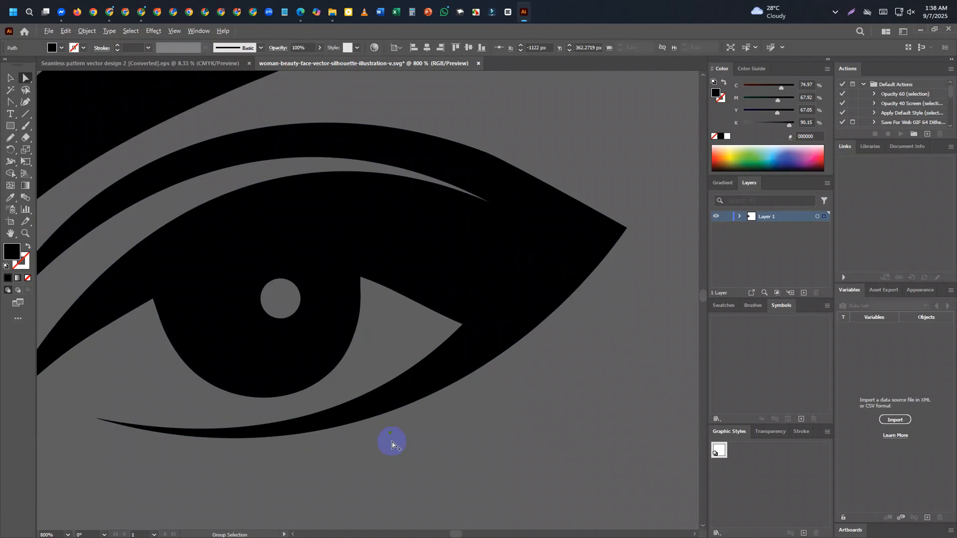
{"action": "scroll", "coordinate": [391, 443], "scroll_direction": "up", "scroll_amount": 3}
{"action": "left_click", "coordinate": [392, 441]}
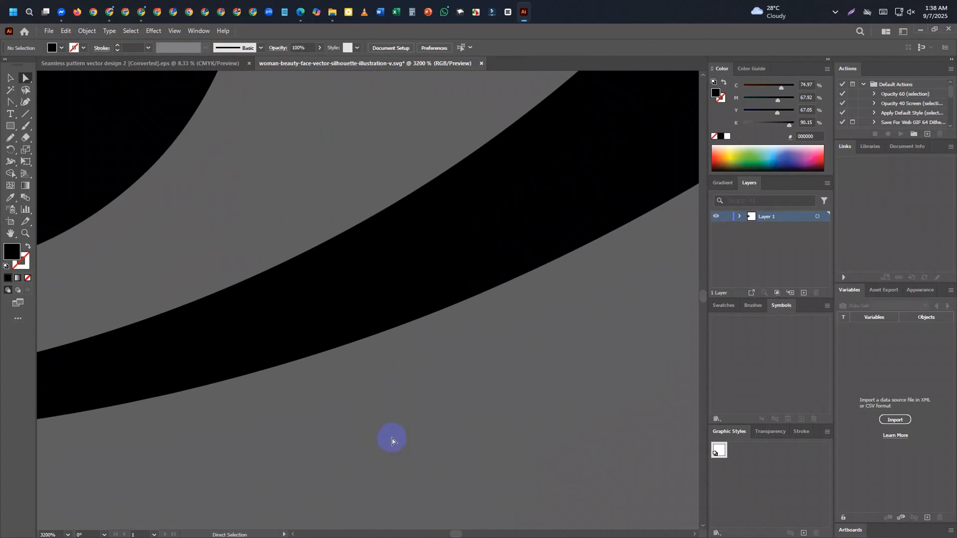
{"action": "scroll", "coordinate": [419, 438], "scroll_direction": "down", "scroll_amount": 3}
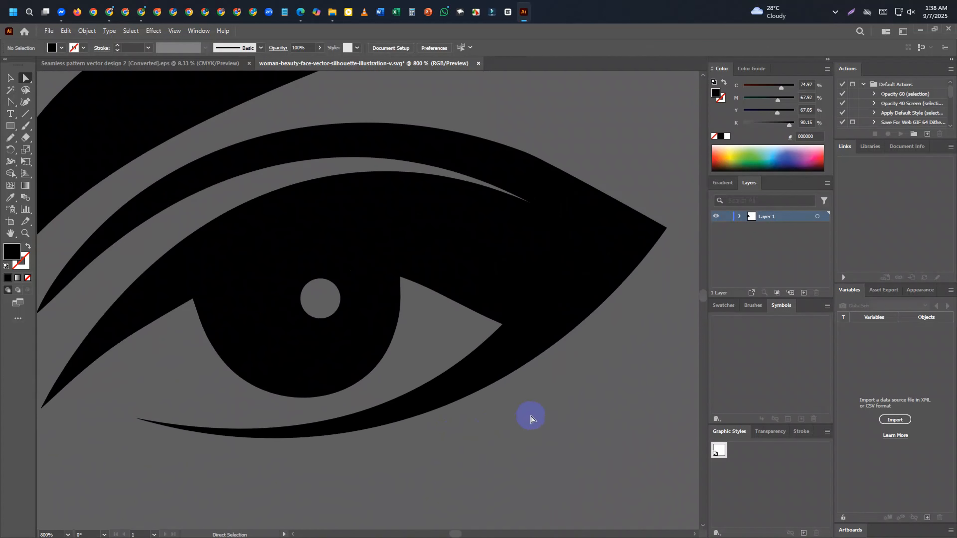
{"action": "scroll", "coordinate": [137, 419], "scroll_direction": "up", "scroll_amount": 4}
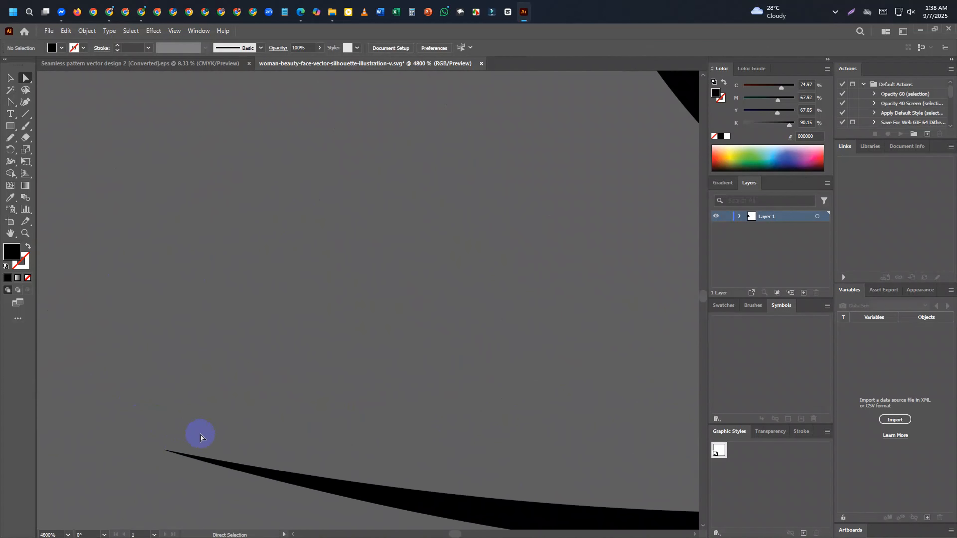
{"action": "scroll", "coordinate": [202, 473], "scroll_direction": "down", "scroll_amount": 5}
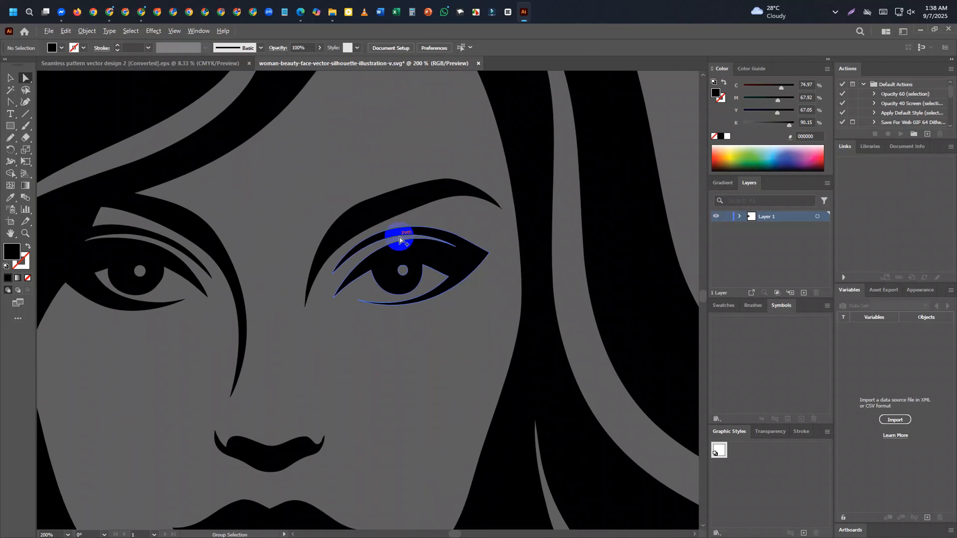
Smooth the kink on the upper edge near the right eye's outer corner by lengthening the anchor point's direction handle toward the tip.
{"action": "scroll", "coordinate": [452, 218], "scroll_direction": "up", "scroll_amount": 3}
{"action": "scroll", "coordinate": [525, 361], "scroll_direction": "up", "scroll_amount": 2}
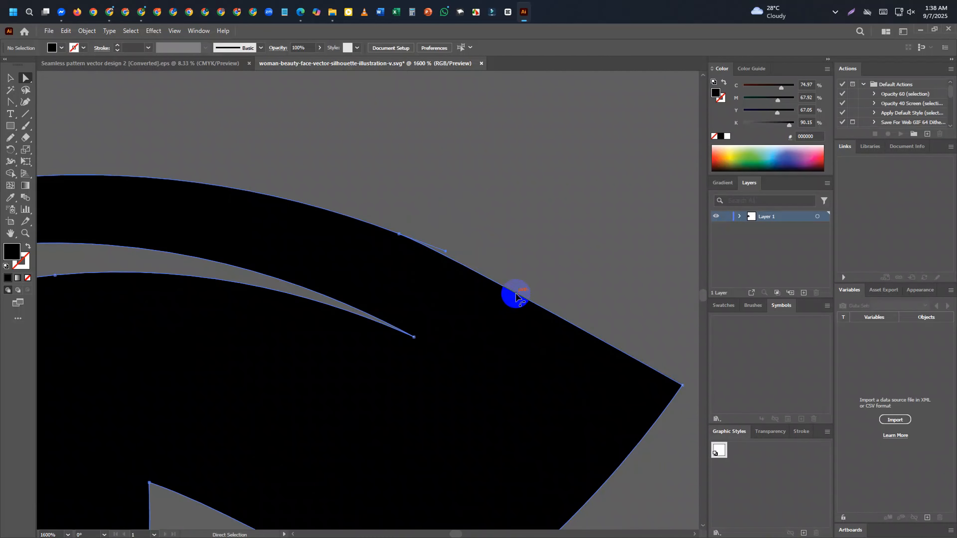
{"action": "left_click", "coordinate": [513, 295]}
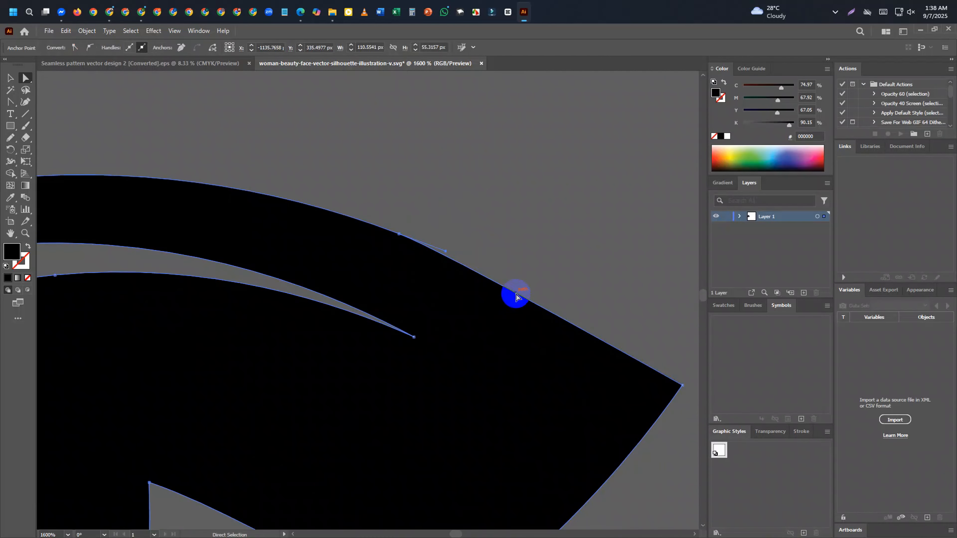
{"action": "left_click", "coordinate": [444, 256]}
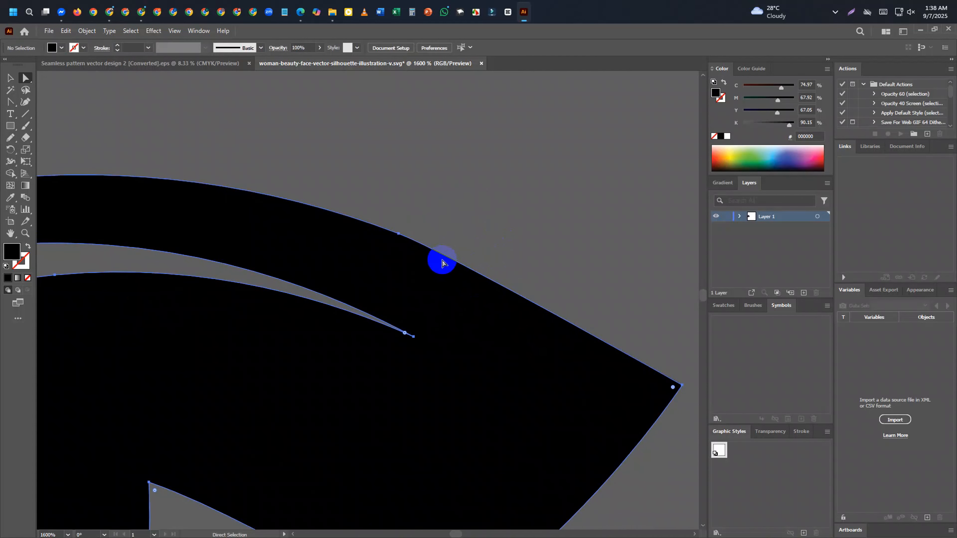
{"action": "left_click", "coordinate": [398, 234]}
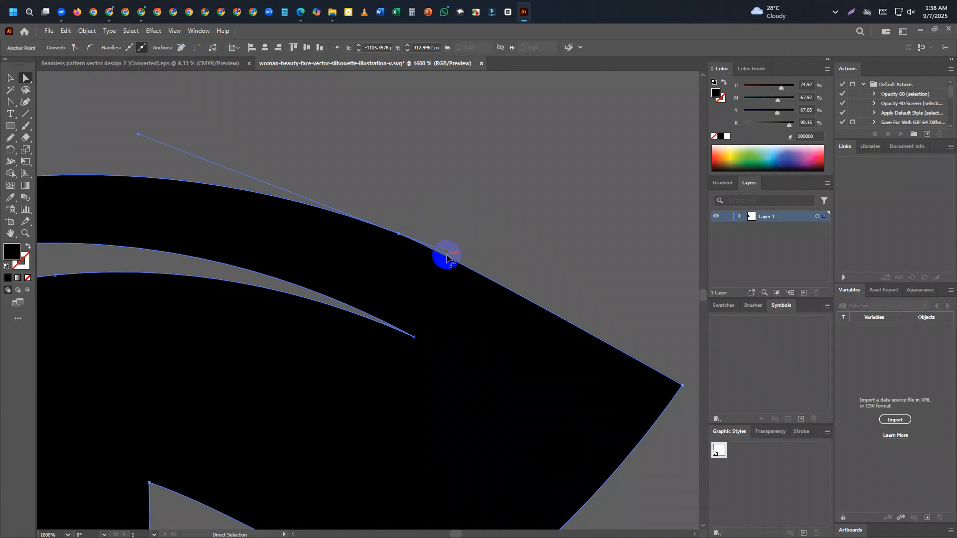
{"action": "left_click_drag", "start_coordinate": [444, 256], "coordinate": [502, 283]}
{"action": "left_click", "coordinate": [471, 249]}
{"action": "scroll", "coordinate": [463, 264], "scroll_direction": "down", "scroll_amount": 5}
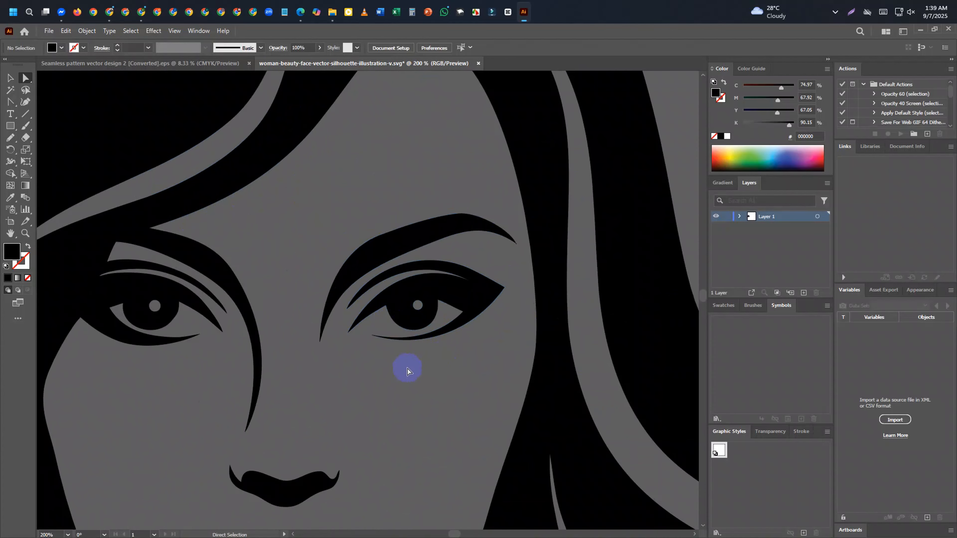
Move the anchor point at the left nostril's pointed tip slightly inward and adjust the direction handles along its outer edge.
{"action": "scroll", "coordinate": [341, 351], "scroll_direction": "up", "scroll_amount": 4}
{"action": "scroll", "coordinate": [351, 350], "scroll_direction": "down", "scroll_amount": 7}
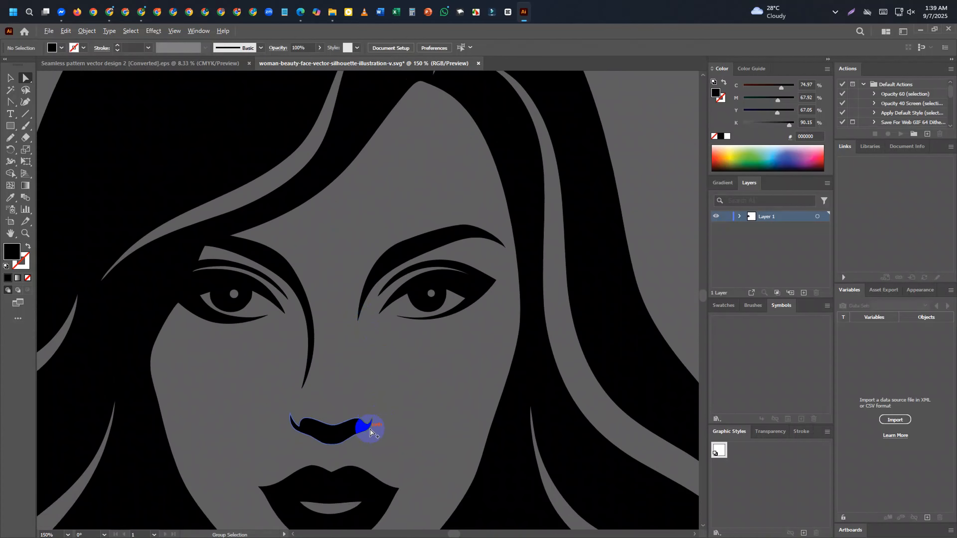
{"action": "scroll", "coordinate": [367, 427], "scroll_direction": "up", "scroll_amount": 9}
{"action": "scroll", "coordinate": [479, 365], "scroll_direction": "down", "scroll_amount": 12}
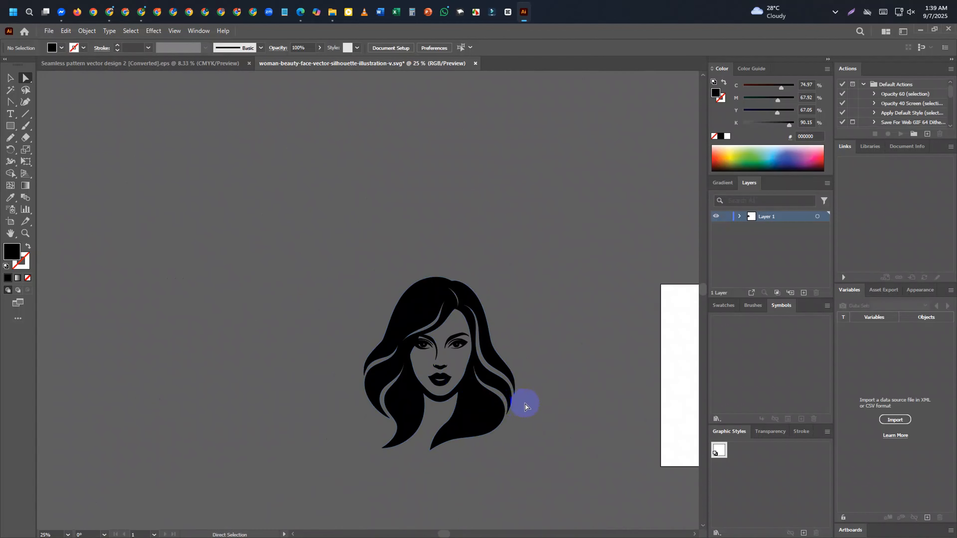
{"action": "scroll", "coordinate": [437, 352], "scroll_direction": "up", "scroll_amount": 8}
{"action": "scroll", "coordinate": [335, 457], "scroll_direction": "up", "scroll_amount": 5}
{"action": "left_click_drag", "start_coordinate": [310, 262], "coordinate": [340, 255]}
{"action": "left_click_drag", "start_coordinate": [292, 343], "coordinate": [289, 334]}
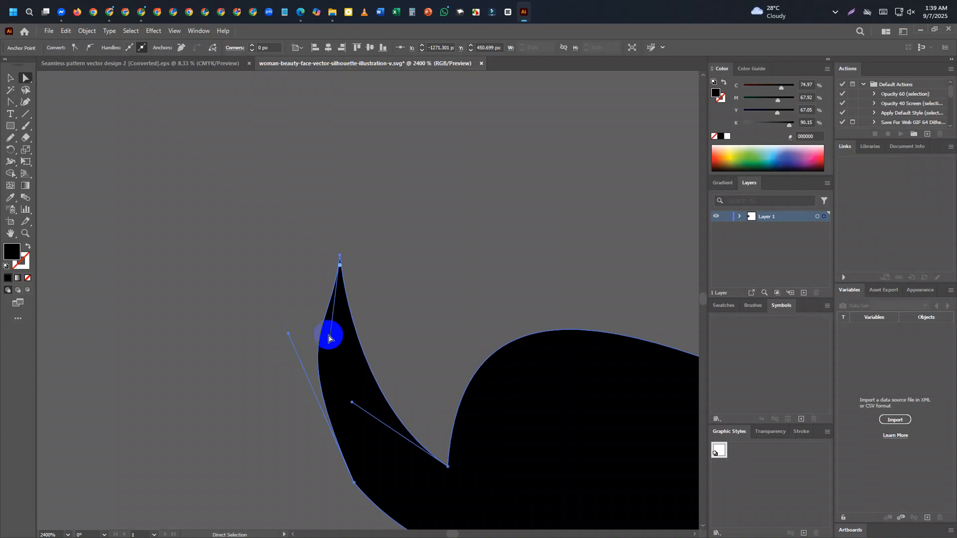
{"action": "left_click_drag", "start_coordinate": [329, 339], "coordinate": [319, 340]}
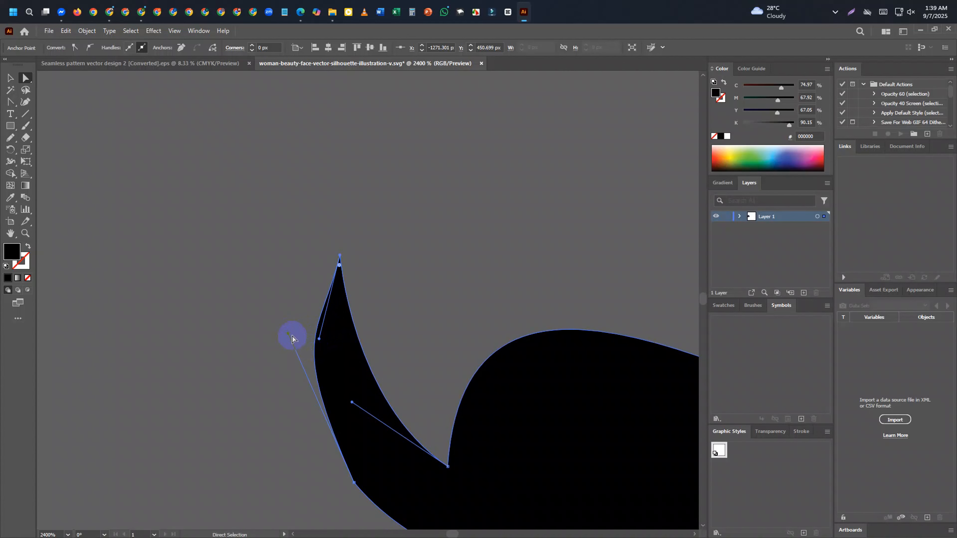
{"action": "left_click", "coordinate": [247, 349]}
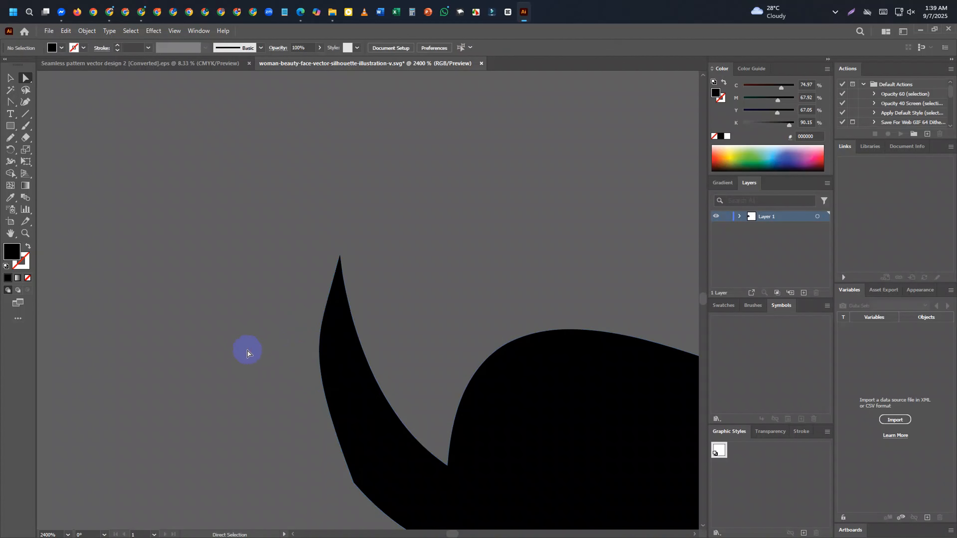
Smooth the kink at the lower anchor point on the left nostril's outer edge and deselect the nose shape.
{"action": "left_click", "coordinate": [366, 509]}
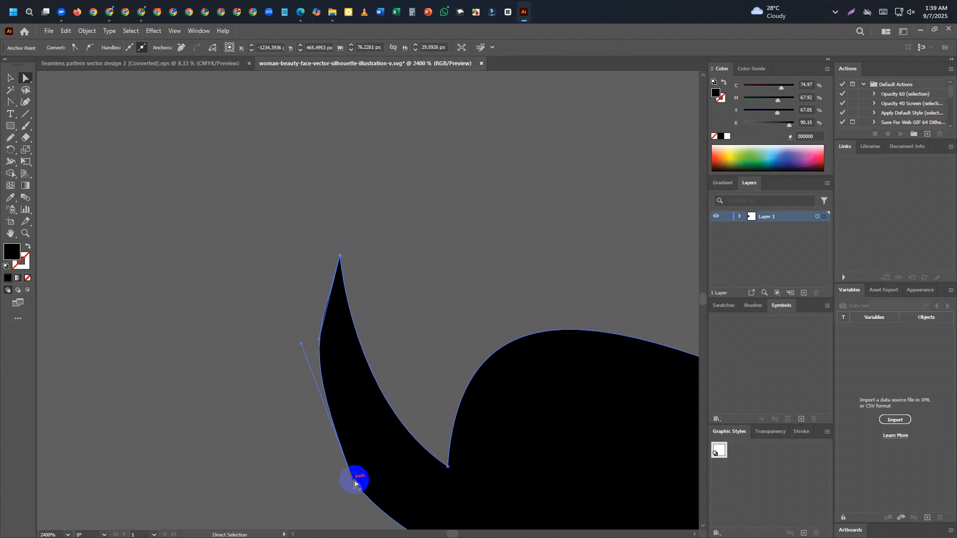
{"action": "left_click", "coordinate": [354, 481]}
{"action": "left_click_drag", "start_coordinate": [364, 477], "coordinate": [577, 268]}
{"action": "left_click", "coordinate": [472, 293]}
{"action": "scroll", "coordinate": [299, 334], "scroll_direction": "down", "scroll_amount": 5}
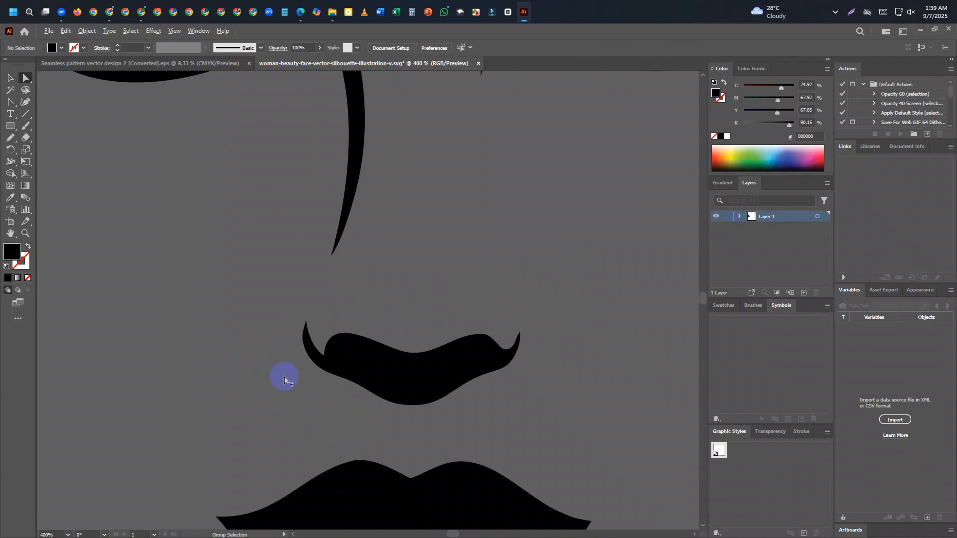
Move the loose white background square from beside the artboard to the empty canvas left of the woman portrait.
{"action": "scroll", "coordinate": [284, 377], "scroll_direction": "down", "scroll_amount": 7}
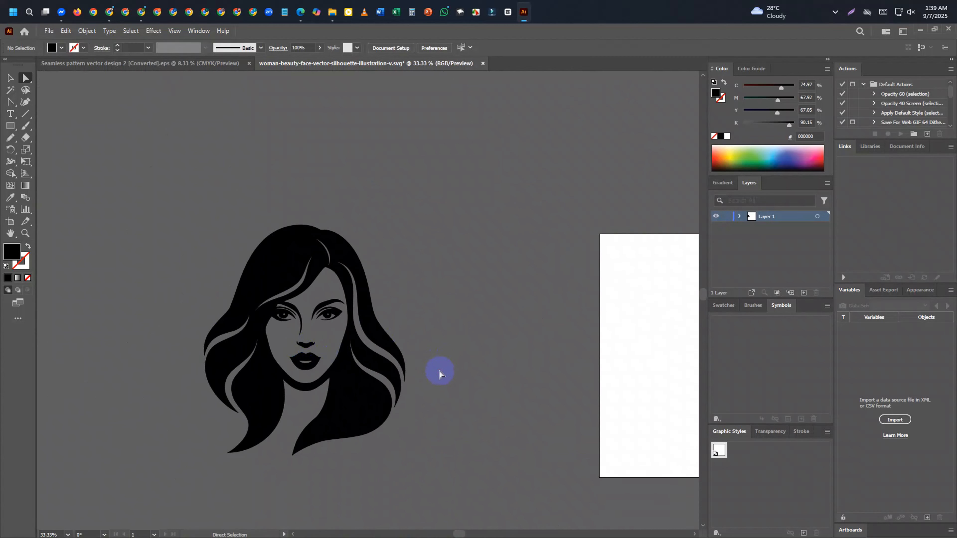
{"action": "scroll", "coordinate": [291, 357], "scroll_direction": "up", "scroll_amount": 4}
{"action": "scroll", "coordinate": [286, 365], "scroll_direction": "down", "scroll_amount": 4}
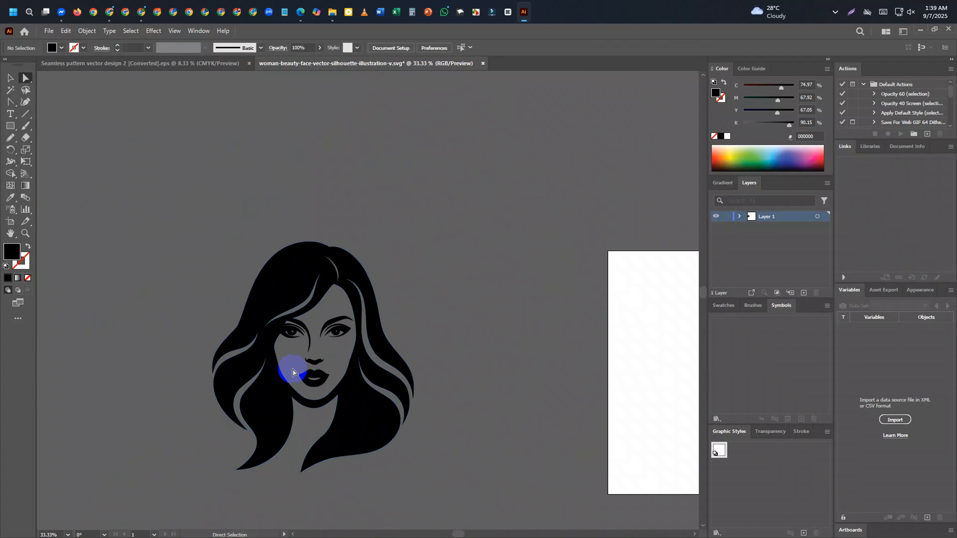
{"action": "scroll", "coordinate": [295, 371], "scroll_direction": "up", "scroll_amount": 3}
{"action": "scroll", "coordinate": [296, 315], "scroll_direction": "down", "scroll_amount": 3}
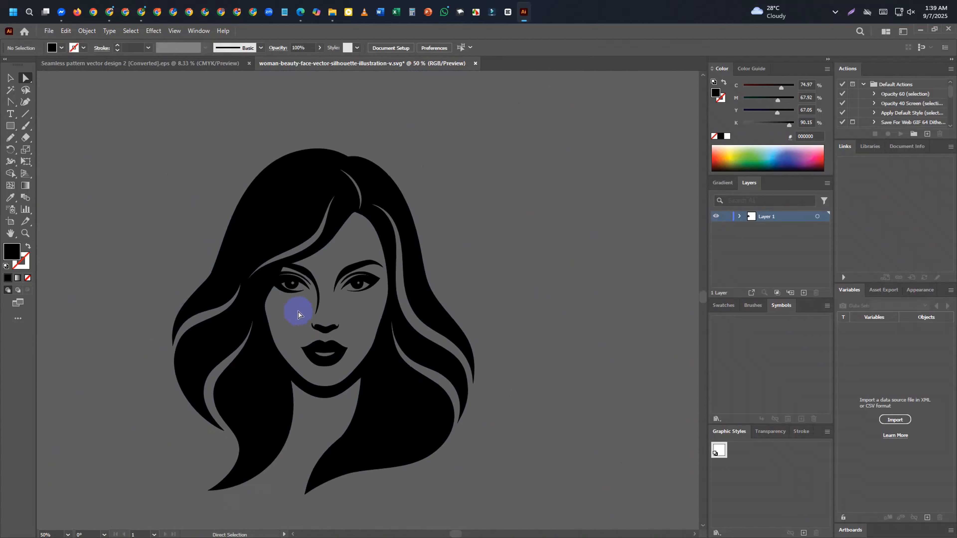
{"action": "scroll", "coordinate": [342, 314], "scroll_direction": "down", "scroll_amount": 3}
{"action": "left_click", "coordinate": [520, 319]}
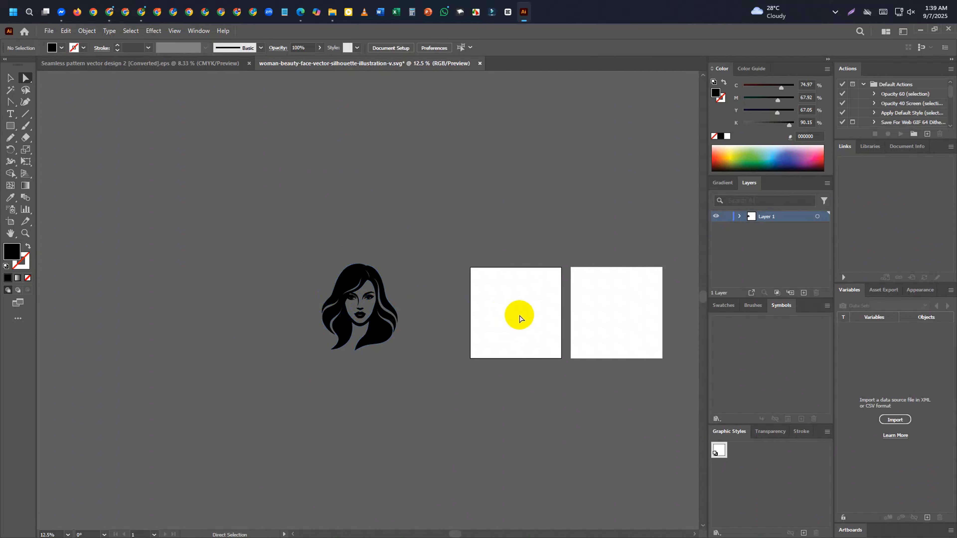
{"action": "left_click_drag", "start_coordinate": [580, 311], "coordinate": [166, 323]}
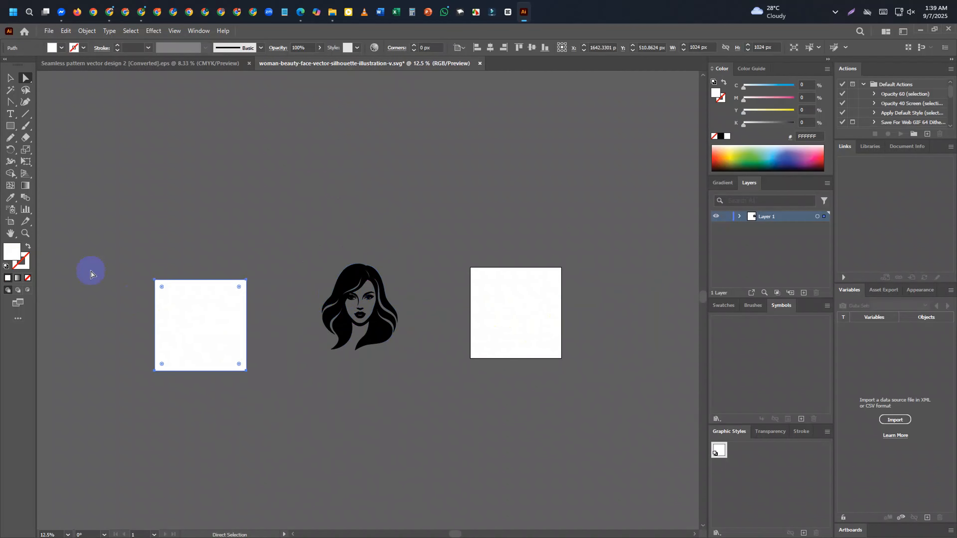
Create a white 4000 by 4000 px rectangle over the portrait, then undo it.
{"action": "left_click", "coordinate": [10, 127]}
{"action": "left_click", "coordinate": [277, 210]}
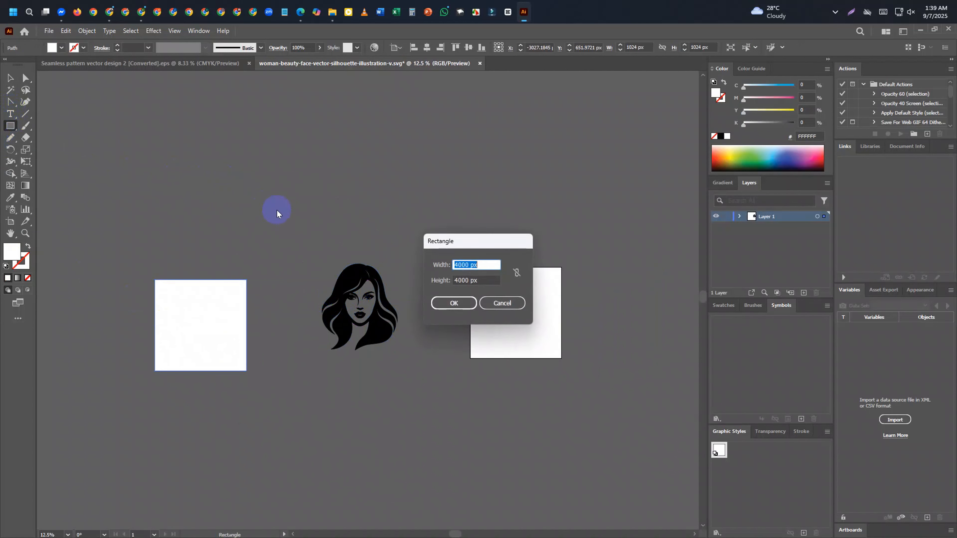
{"action": "left_click", "coordinate": [463, 307]}
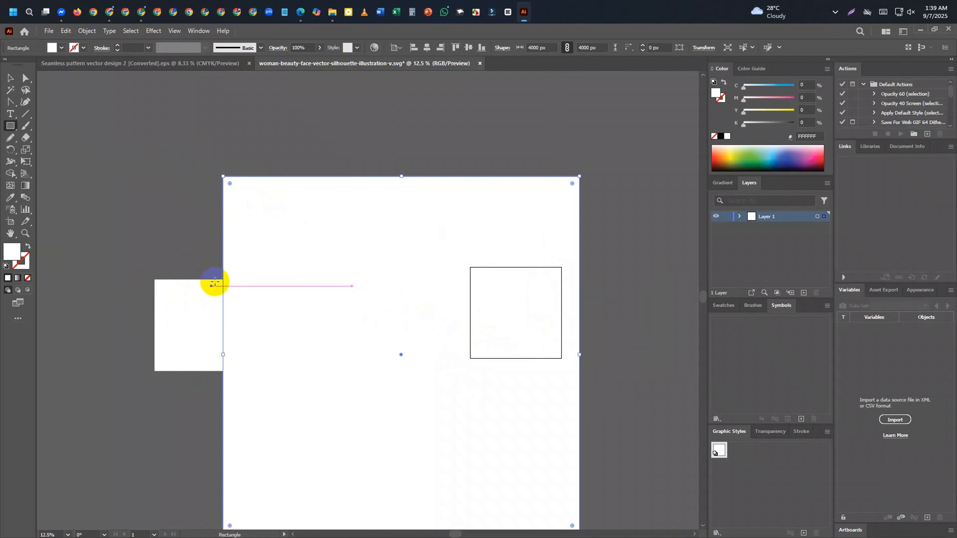
{"action": "scroll", "coordinate": [282, 270], "scroll_direction": "down", "scroll_amount": 2}
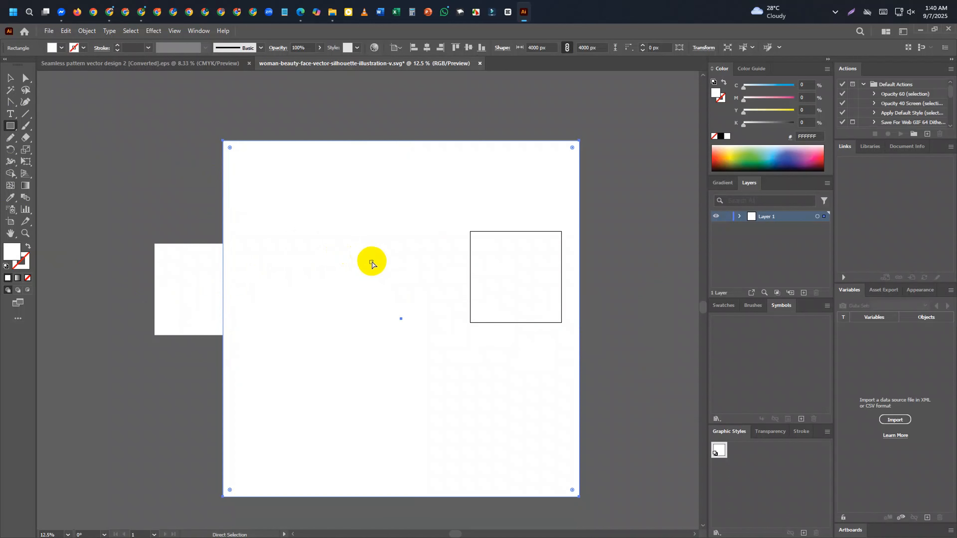
{"action": "key", "text": "a"}
{"action": "key", "text": "ctrl+z"}
{"action": "left_click", "coordinate": [200, 204]}
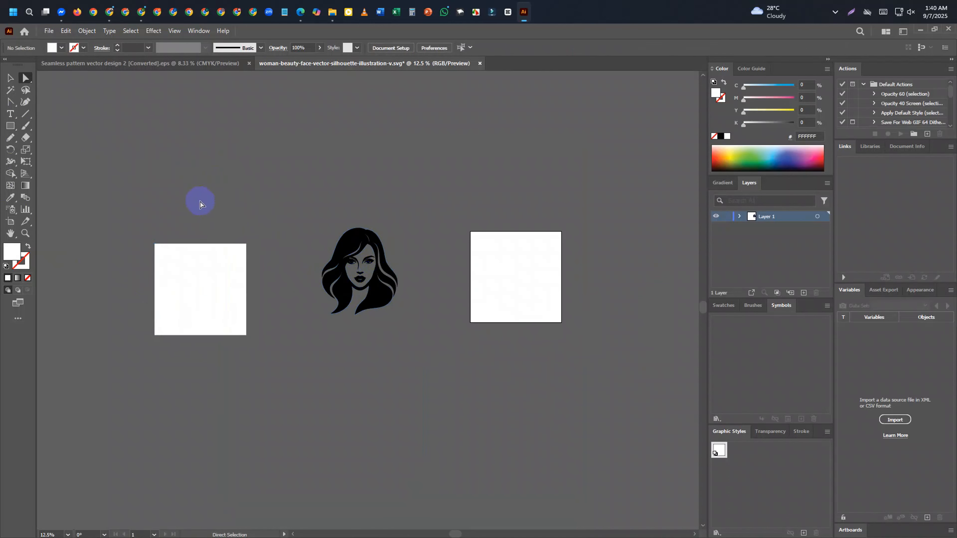
{"action": "scroll", "coordinate": [343, 248], "scroll_direction": "up", "scroll_amount": 2}
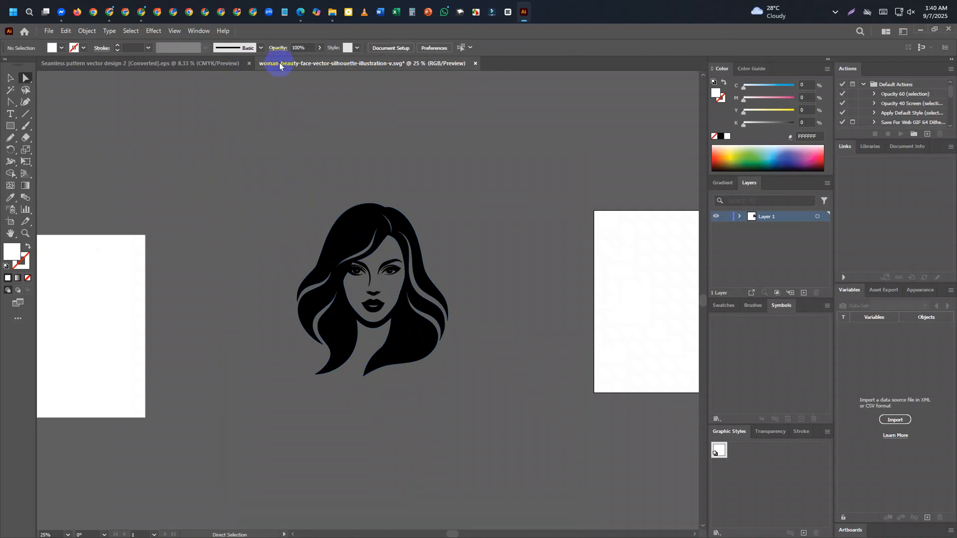
Create a new 4000 x 4000 px document in CMYK Color at 300 ppi from the recent custom preset.
{"action": "left_click", "coordinate": [206, 63]}
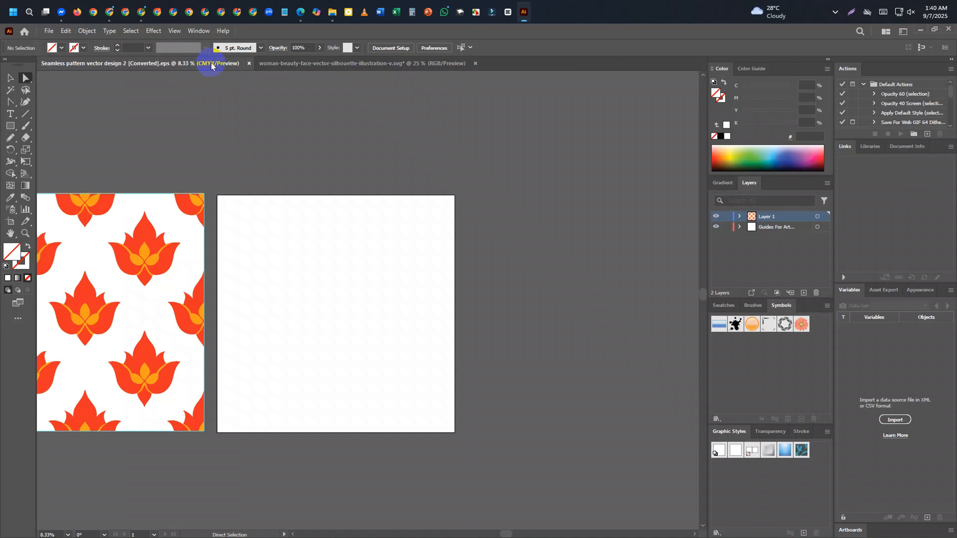
{"action": "left_click", "coordinate": [346, 63]}
{"action": "left_click", "coordinate": [50, 31]}
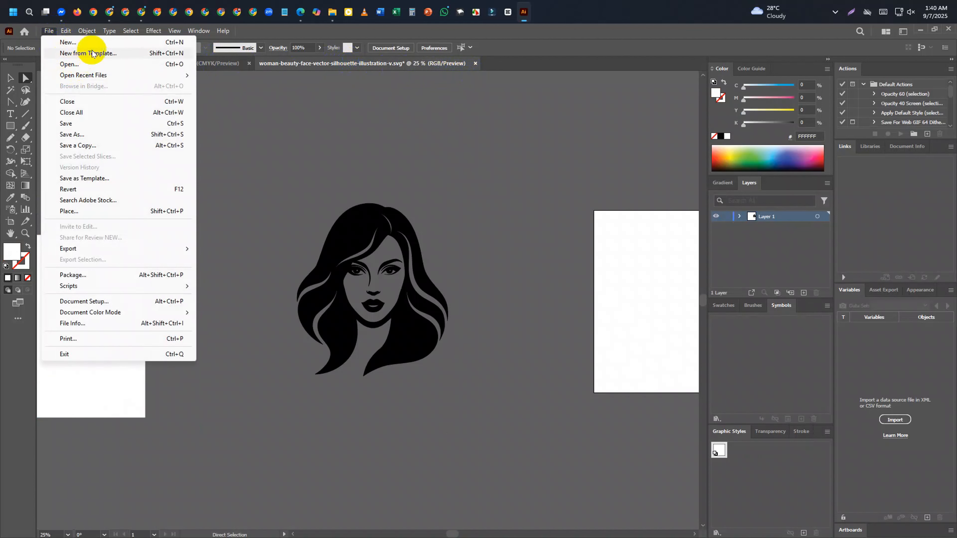
{"action": "left_click", "coordinate": [98, 42]}
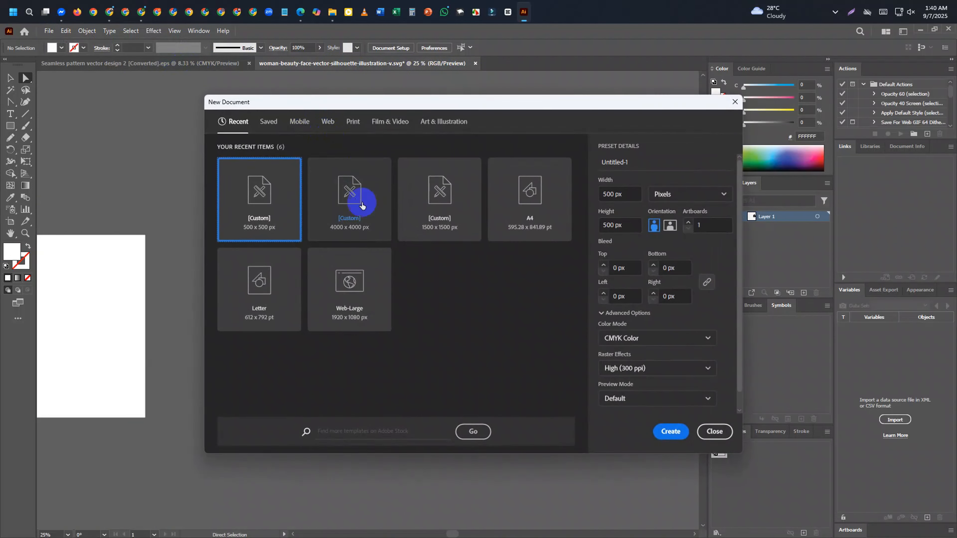
{"action": "left_click", "coordinate": [350, 214]}
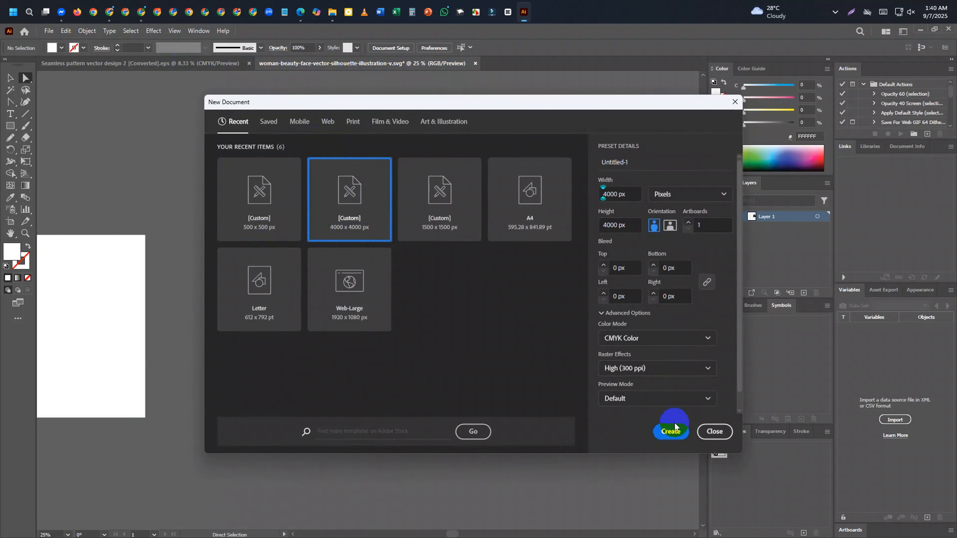
{"action": "left_click", "coordinate": [672, 433]}
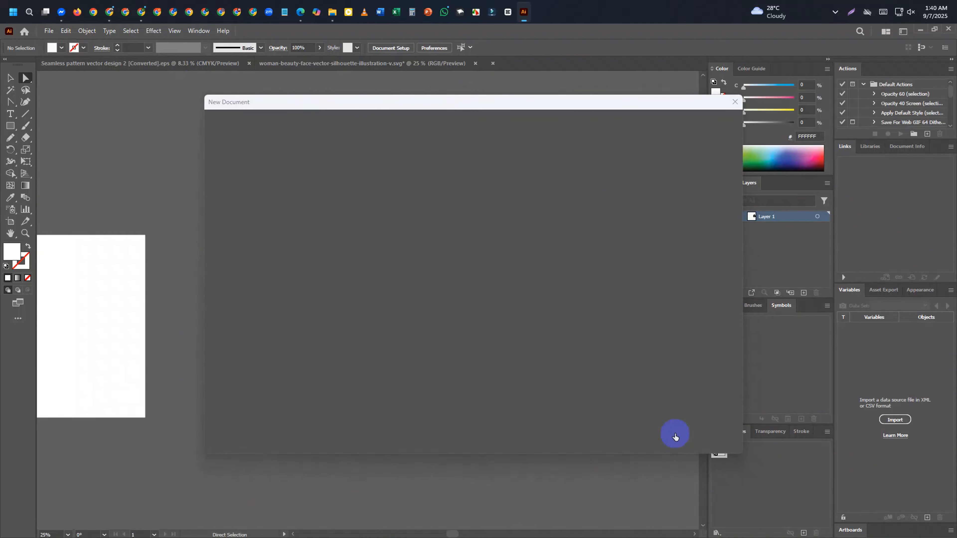
{"action": "scroll", "coordinate": [422, 298], "scroll_direction": "down", "scroll_amount": 2}
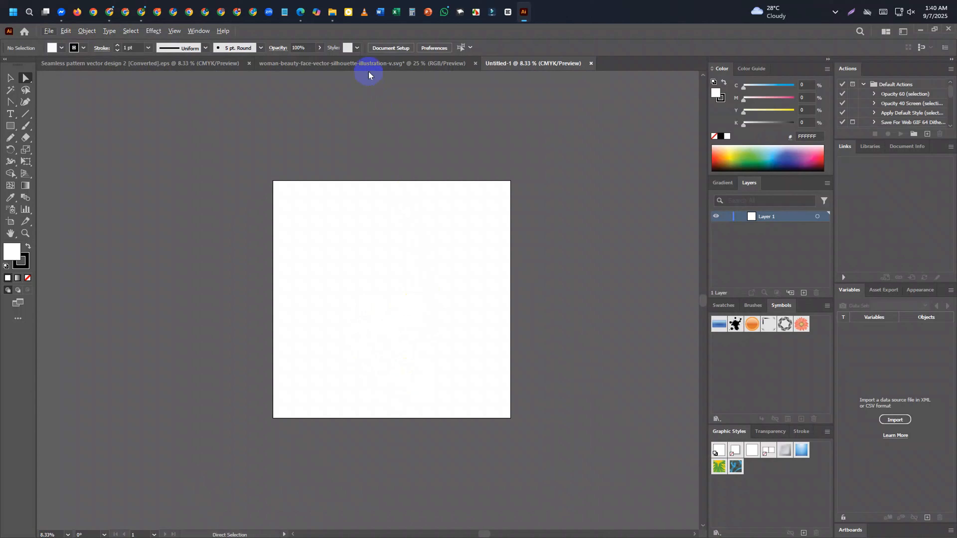
In the woman portrait document, shift the loose white square slightly, then copy the complete portrait into the new blank document.
{"action": "left_click", "coordinate": [362, 67]}
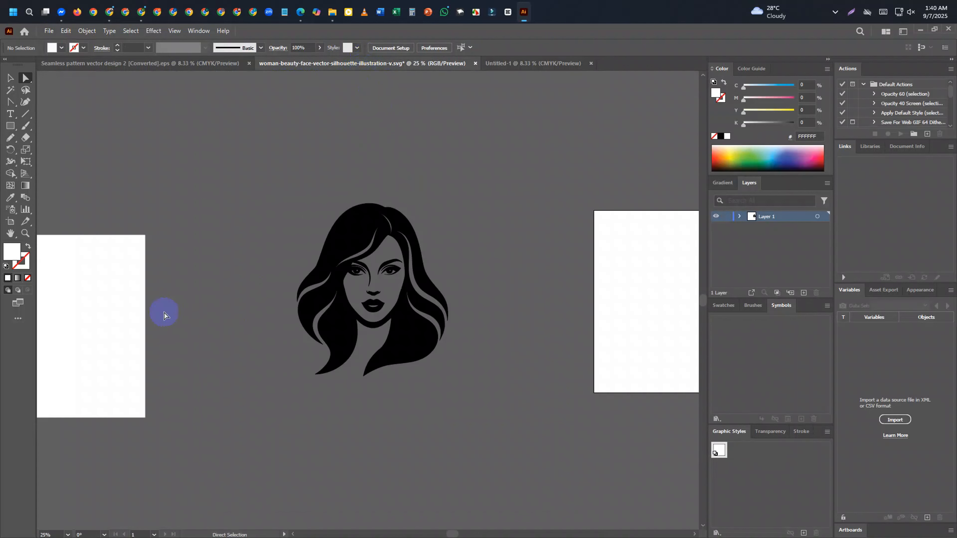
{"action": "left_click_drag", "start_coordinate": [119, 306], "coordinate": [222, 261]}
{"action": "left_click_drag", "start_coordinate": [316, 234], "coordinate": [459, 397]}
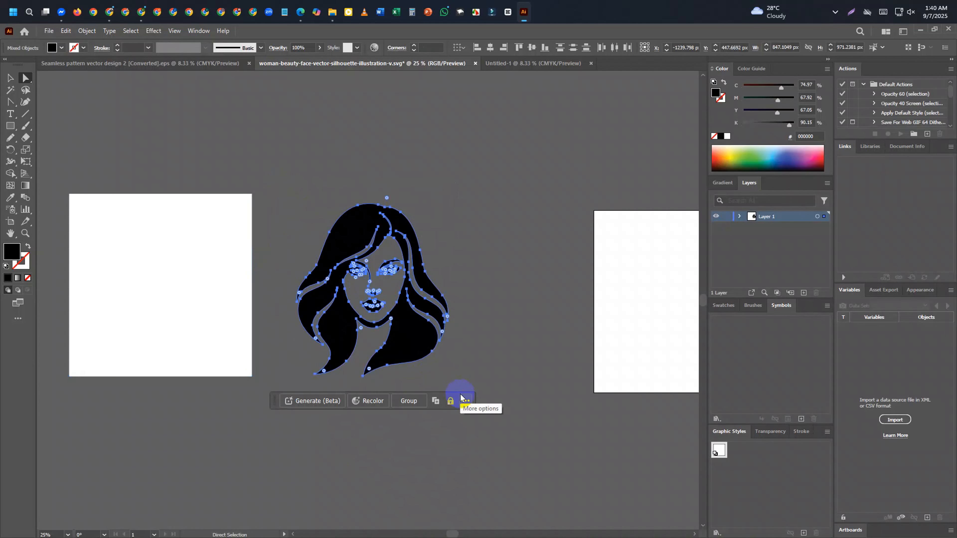
{"action": "left_click", "coordinate": [10, 78]}
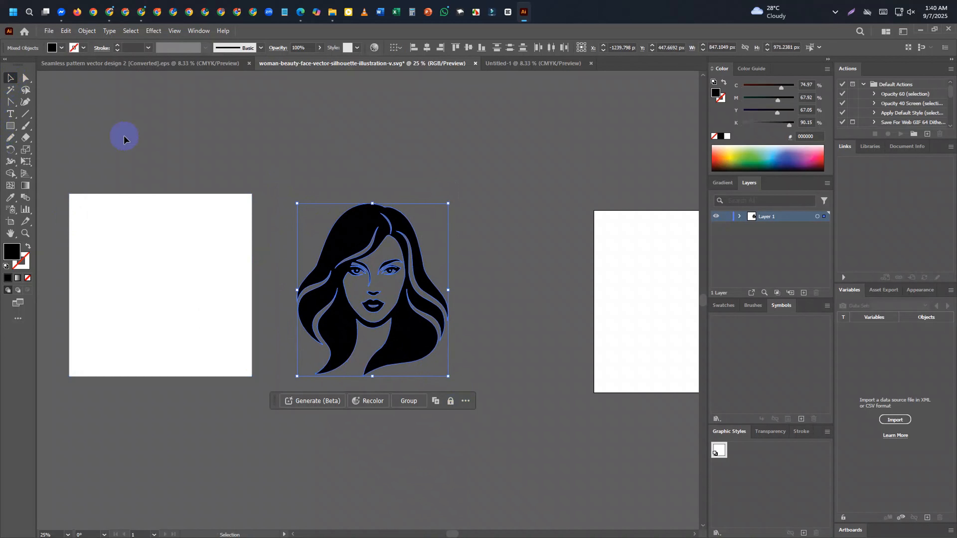
{"action": "right_click", "coordinate": [344, 255]}
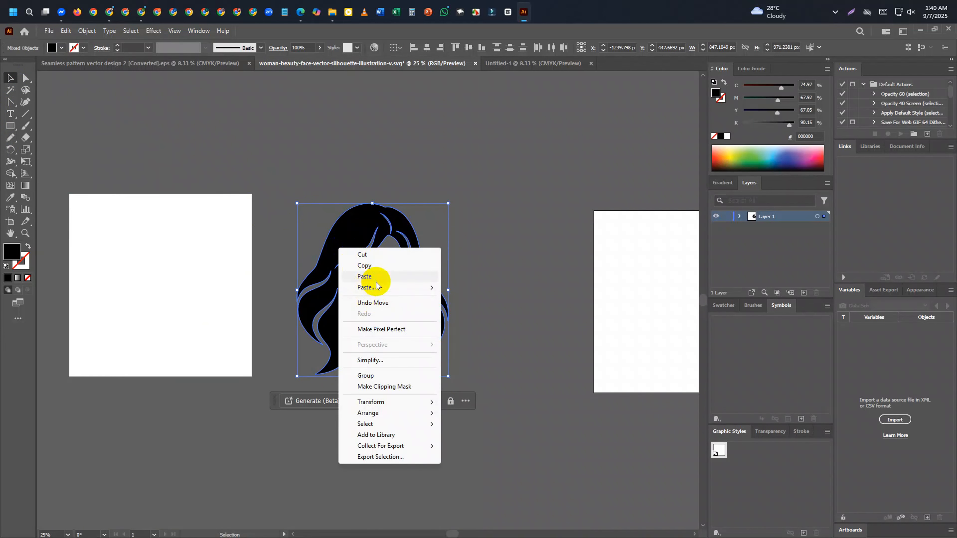
{"action": "left_click", "coordinate": [427, 183]}
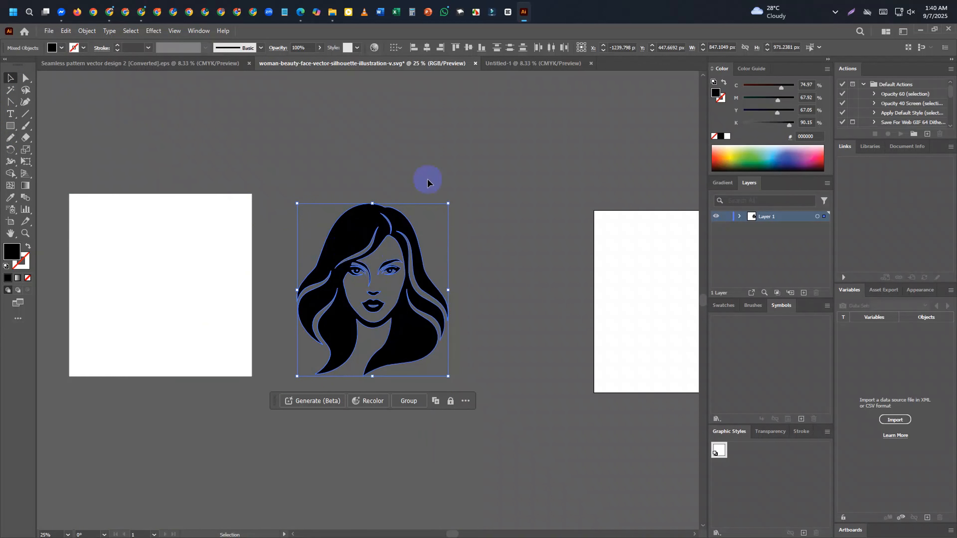
{"action": "left_click", "coordinate": [489, 63]}
{"action": "key", "text": "ctrl+v"}
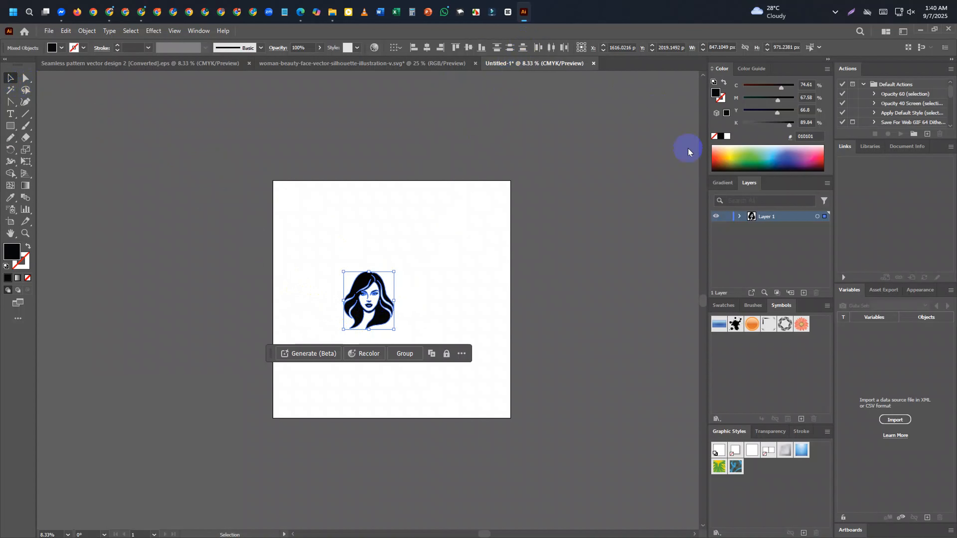
Show the Align panel and dock it together with Swatches, Brushes and Symbols.
{"action": "left_click", "coordinate": [194, 33]}
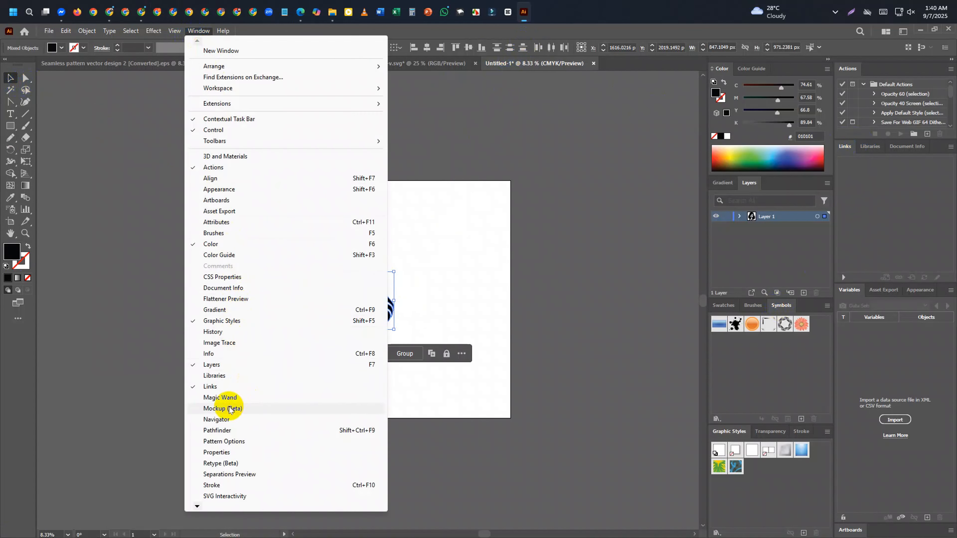
{"action": "left_click", "coordinate": [221, 179]}
{"action": "left_click_drag", "start_coordinate": [314, 186], "coordinate": [767, 449]}
{"action": "left_click_drag", "start_coordinate": [773, 446], "coordinate": [777, 438]}
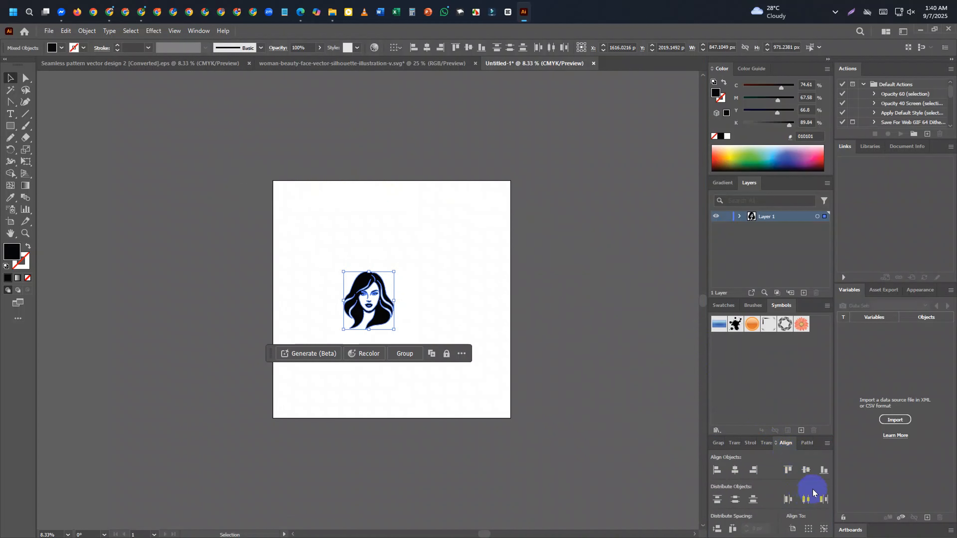
{"action": "mouse_move", "coordinate": [790, 443]}
{"action": "left_mouse_down"}
{"action": "mouse_move", "coordinate": [772, 359]}
{"action": "mouse_move", "coordinate": [735, 312]}
{"action": "left_mouse_up"}
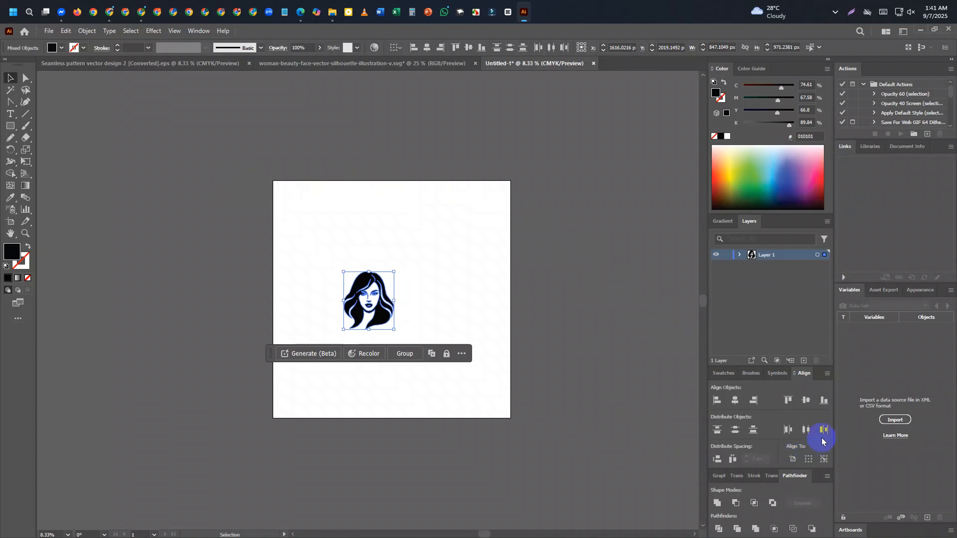
Try to align the ungrouped portrait parts by their vertical centers, and undo the alignment.
{"action": "left_click", "coordinate": [806, 401]}
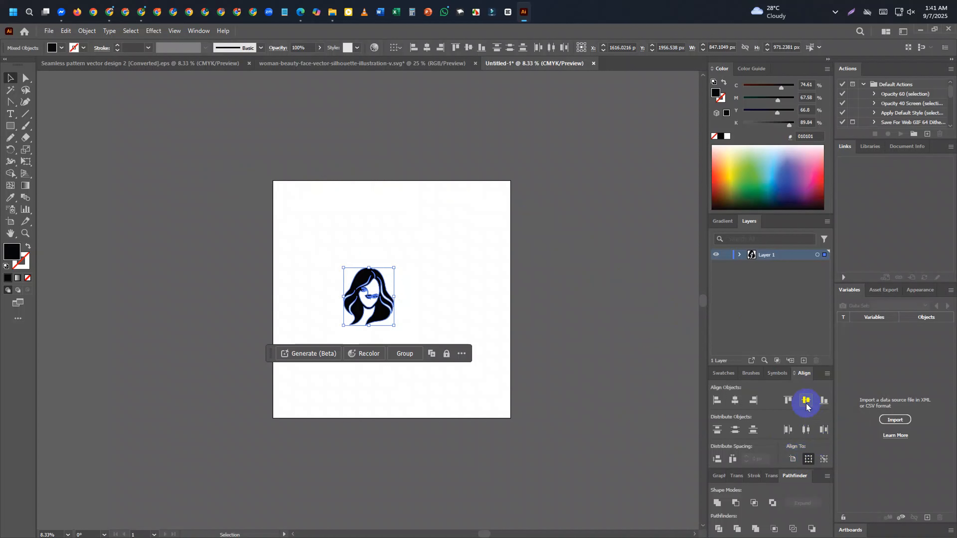
{"action": "key", "text": "ctrl+z"}
{"action": "left_click", "coordinate": [647, 400]}
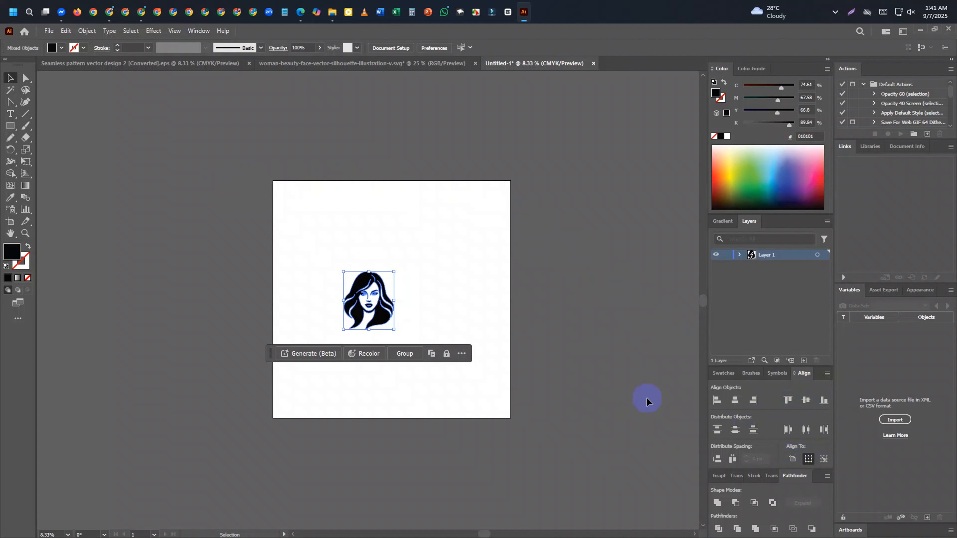
Group all parts of the portrait and center the group vertically and horizontally on the artboard.
{"action": "left_click_drag", "start_coordinate": [310, 248], "coordinate": [430, 363]}
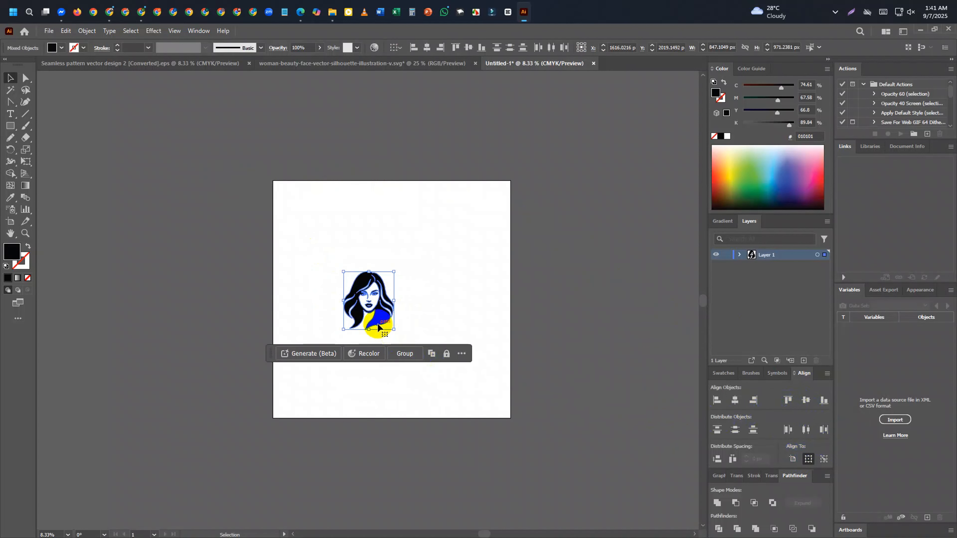
{"action": "scroll", "coordinate": [402, 353], "scroll_direction": "up", "scroll_amount": 4}
{"action": "scroll", "coordinate": [465, 345], "scroll_direction": "down", "scroll_amount": 2}
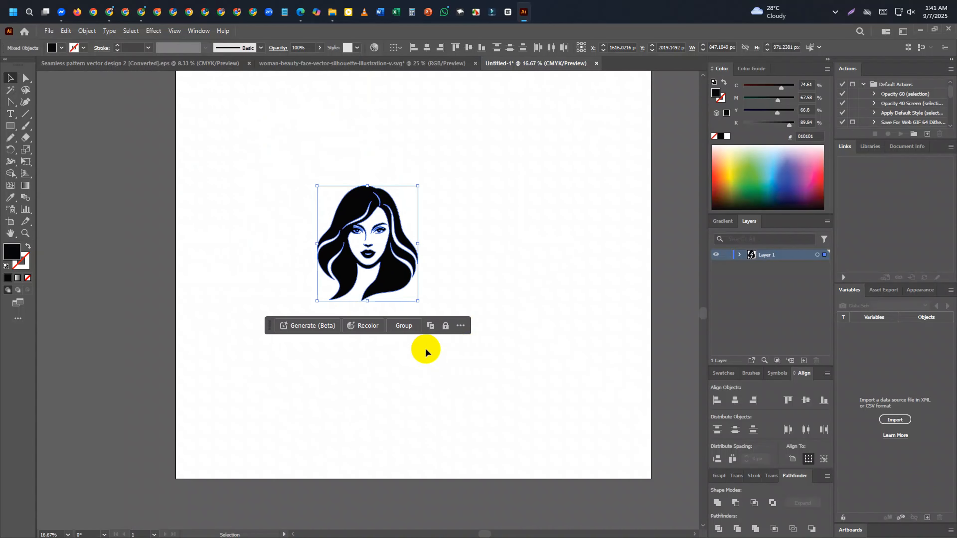
{"action": "scroll", "coordinate": [424, 351], "scroll_direction": "up", "scroll_amount": 1}
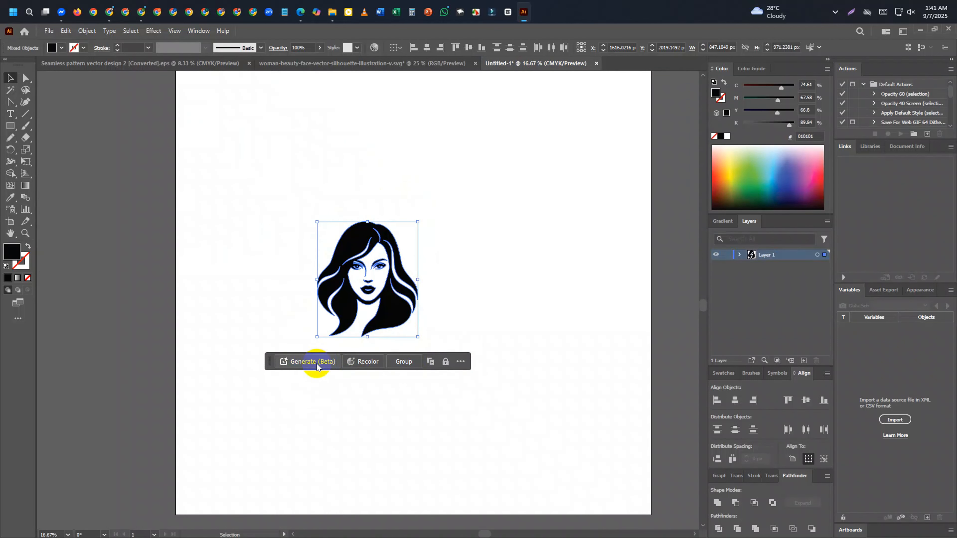
{"action": "left_click", "coordinate": [401, 362]}
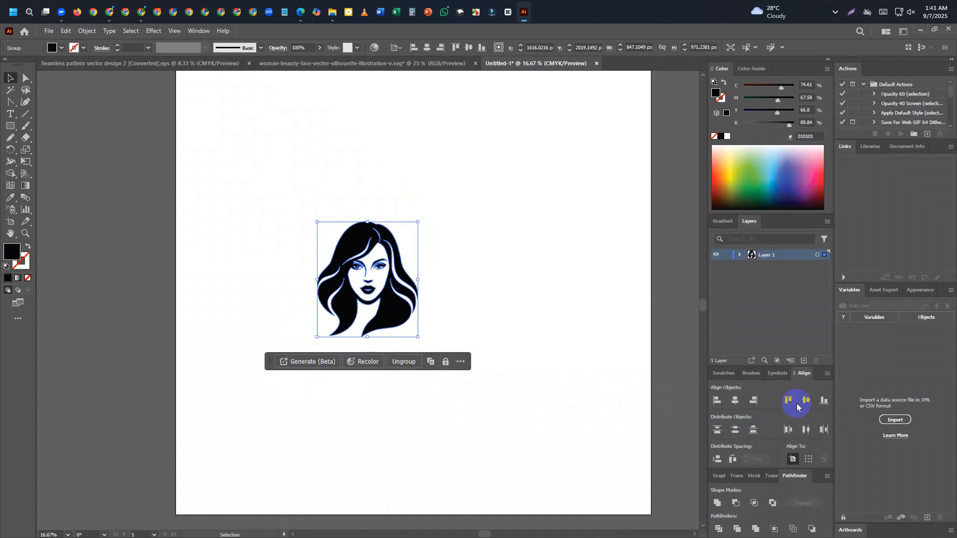
{"action": "left_click", "coordinate": [806, 400]}
{"action": "left_click", "coordinate": [735, 401]}
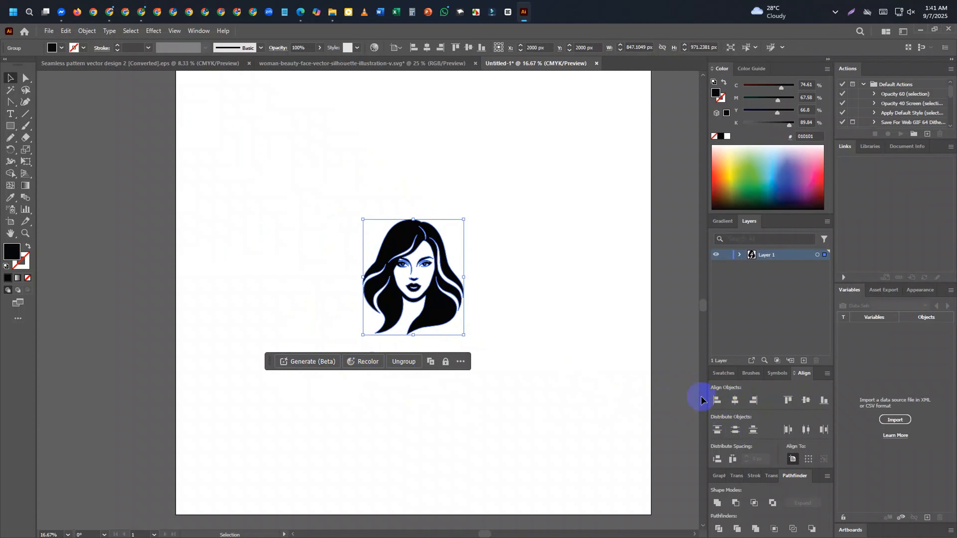
{"action": "left_click", "coordinate": [555, 313]}
Scale the portrait group up proportionally from its center until it nearly fills the artboard, and deselect it.
{"action": "scroll", "coordinate": [486, 320], "scroll_direction": "down", "scroll_amount": 2}
{"action": "left_click", "coordinate": [475, 322]}
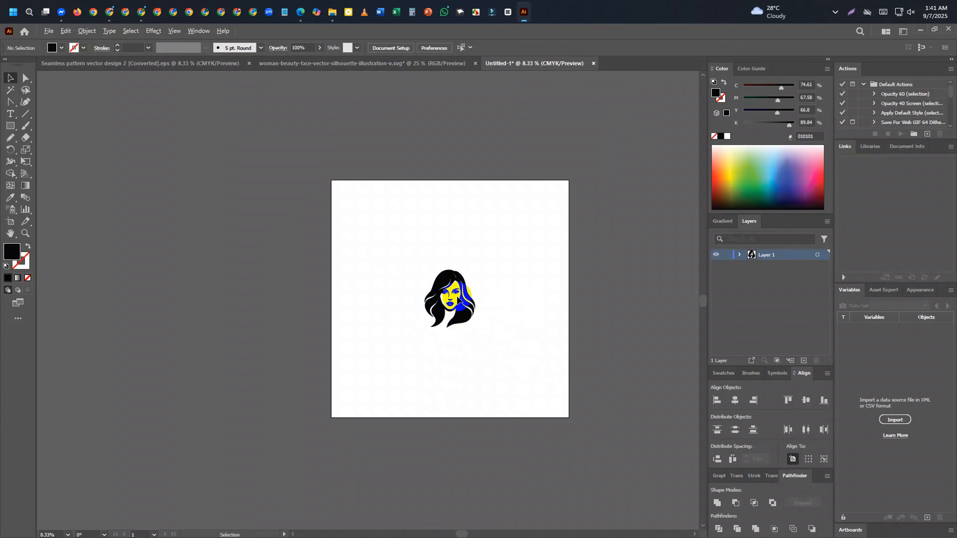
{"action": "scroll", "coordinate": [475, 323], "scroll_direction": "up", "scroll_amount": 3}
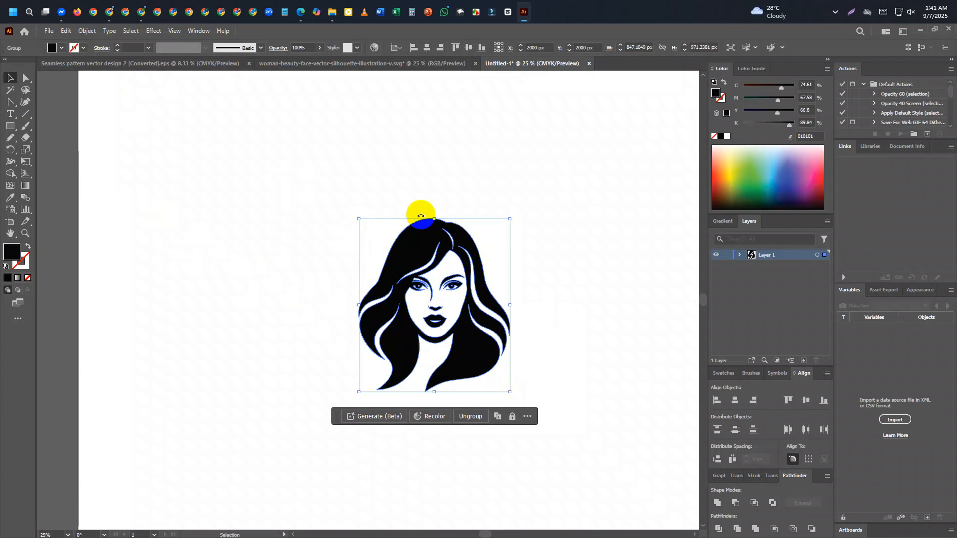
{"action": "scroll", "coordinate": [510, 394], "scroll_direction": "down", "scroll_amount": 3}
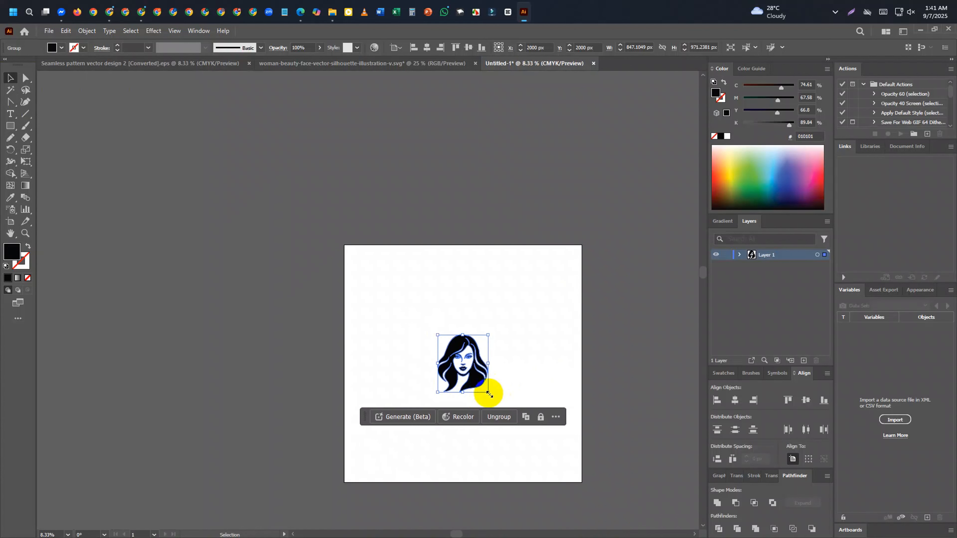
{"action": "left_click_drag", "start_coordinate": [489, 394], "coordinate": [559, 467]}
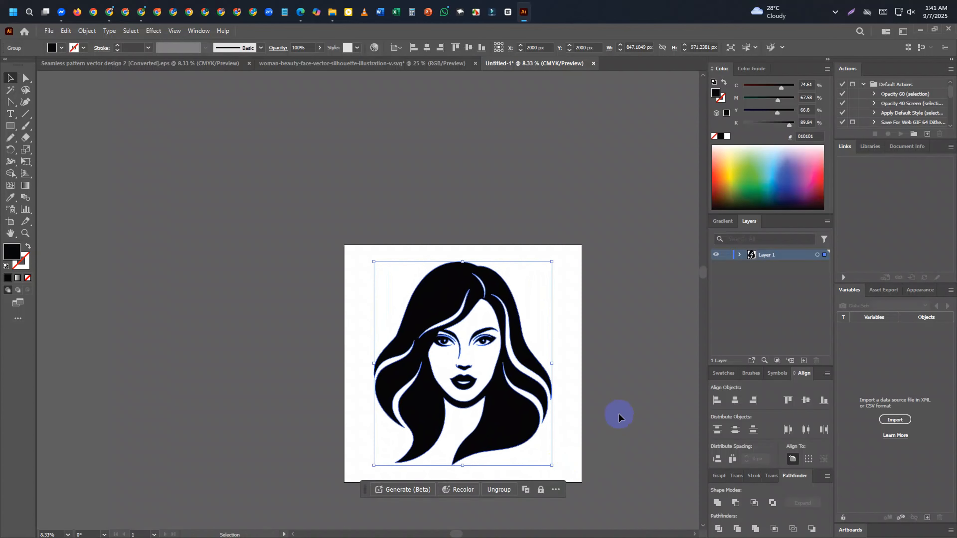
{"action": "left_click", "coordinate": [618, 413]}
{"action": "scroll", "coordinate": [443, 361], "scroll_direction": "down", "scroll_amount": 2}
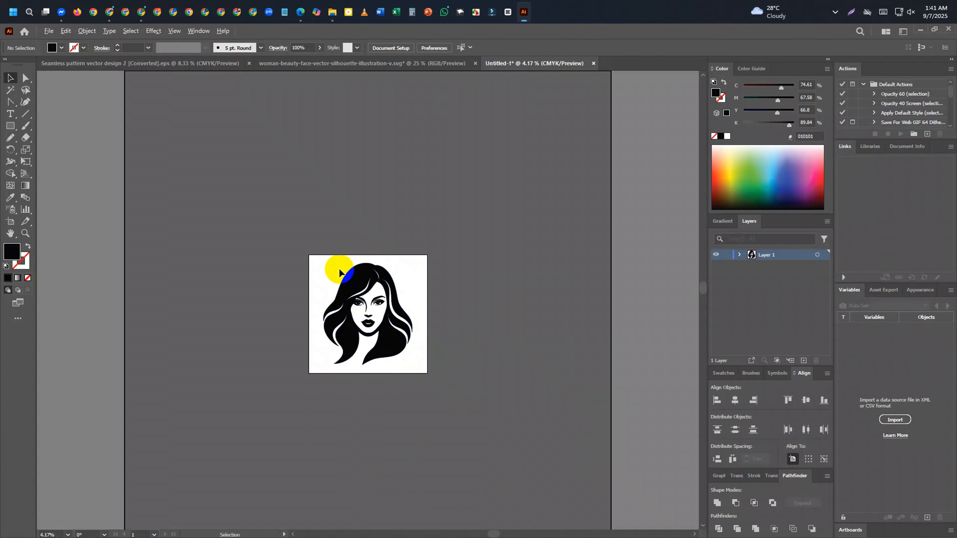
{"action": "scroll", "coordinate": [338, 261], "scroll_direction": "up", "scroll_amount": 2}
{"action": "scroll", "coordinate": [426, 326], "scroll_direction": "up", "scroll_amount": 3}
{"action": "scroll", "coordinate": [431, 333], "scroll_direction": "down", "scroll_amount": 2}
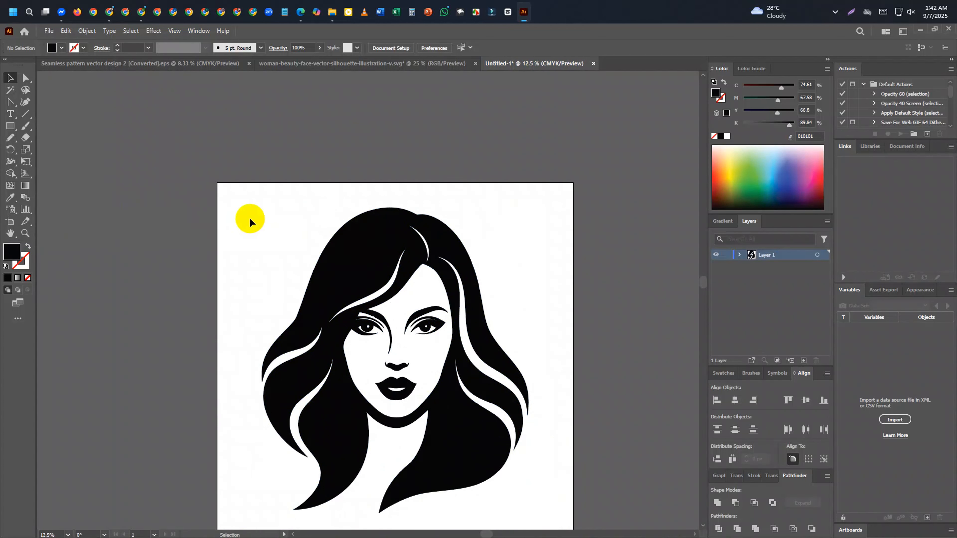
{"action": "scroll", "coordinate": [72, 190], "scroll_direction": "down", "scroll_amount": 1}
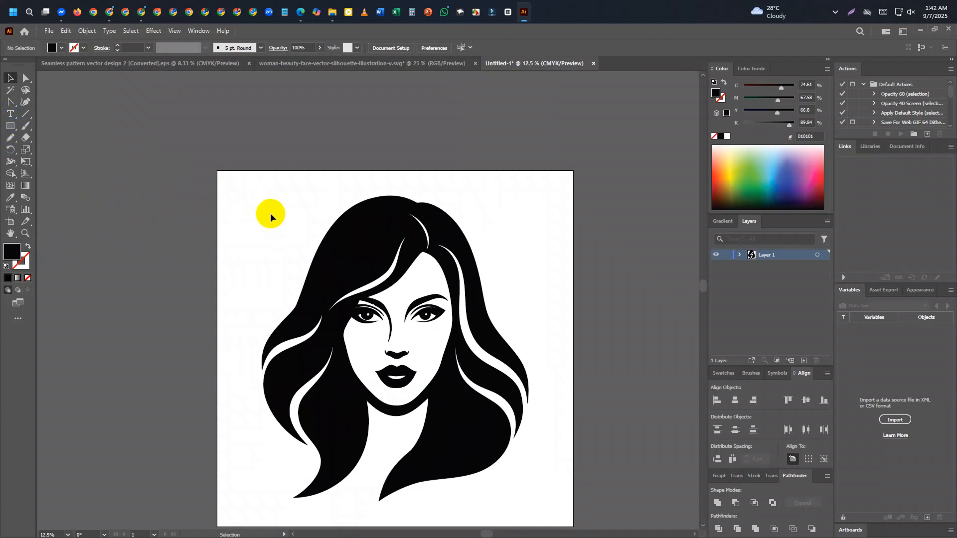
{"action": "left_click", "coordinate": [11, 125]}
{"action": "left_click", "coordinate": [251, 187]}
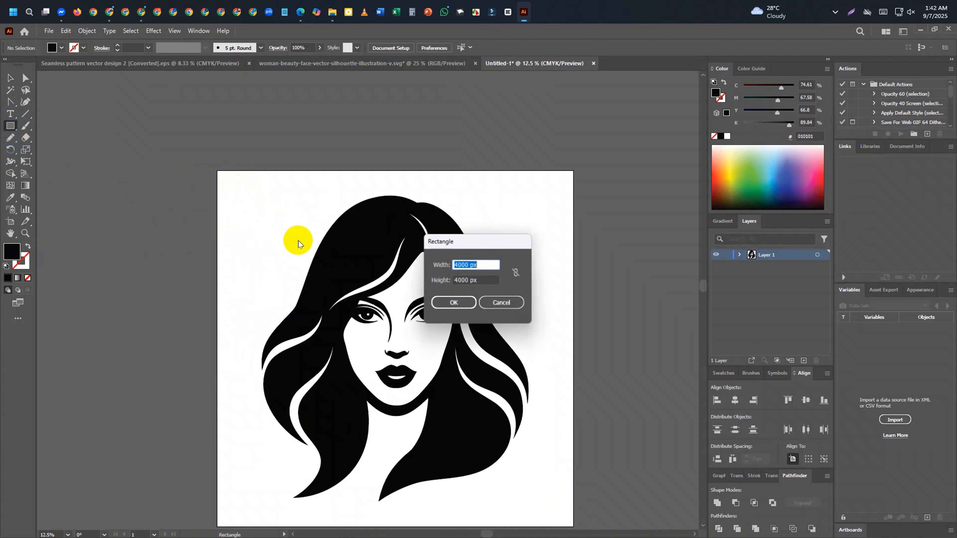
{"action": "left_click", "coordinate": [498, 304]}
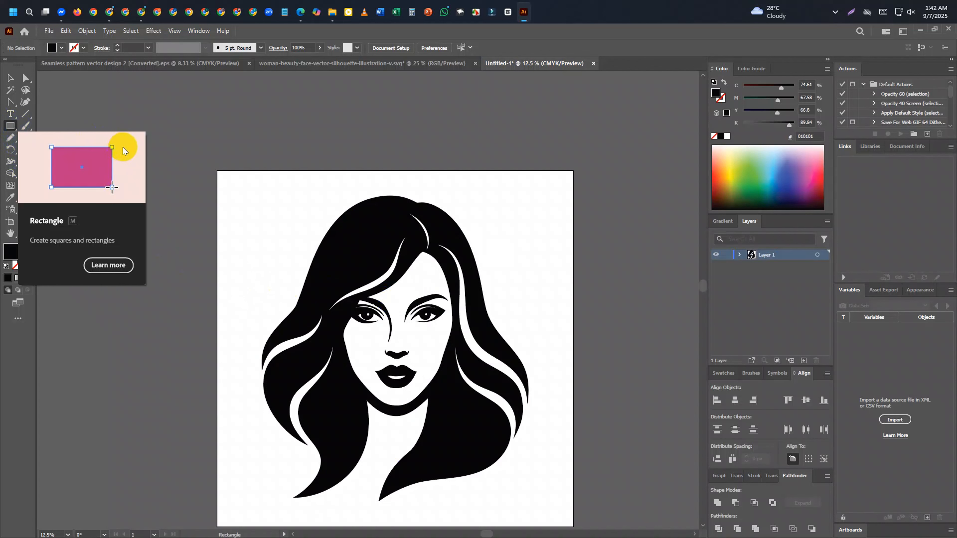
Create a 4000 x 4000 px rectangle over the portrait and fill it with white sampled by the Eyedropper.
{"action": "left_click", "coordinate": [224, 200]}
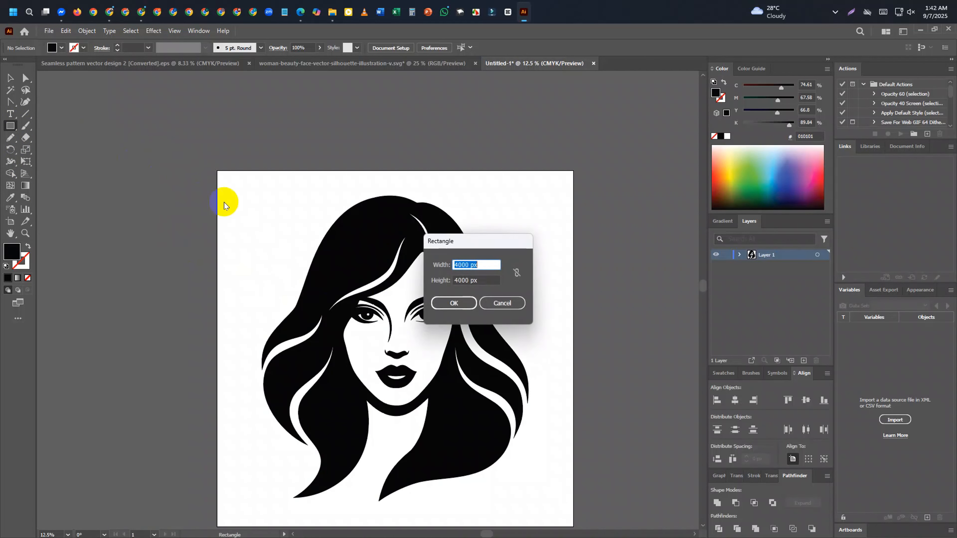
{"action": "left_click", "coordinate": [452, 304]}
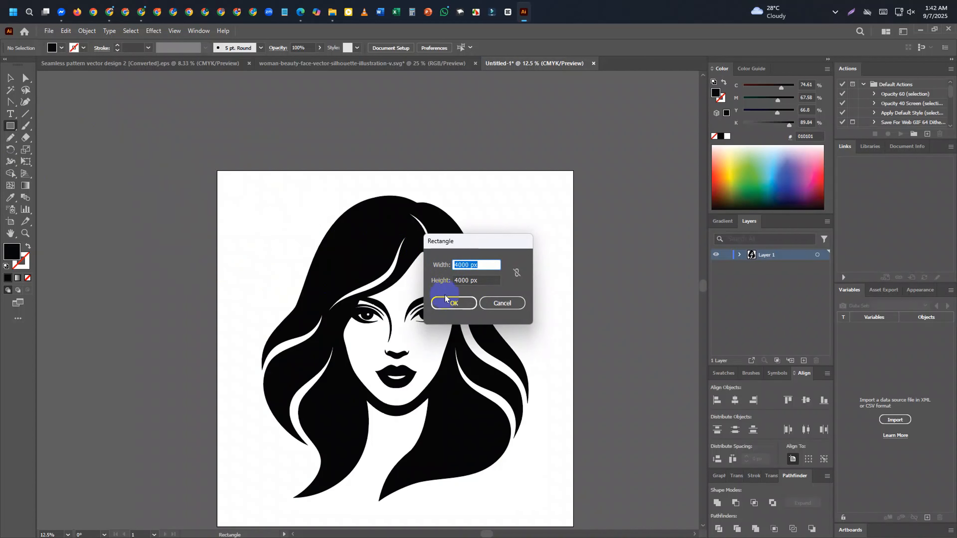
{"action": "left_click", "coordinate": [446, 303]}
{"action": "scroll", "coordinate": [465, 280], "scroll_direction": "down", "scroll_amount": 2}
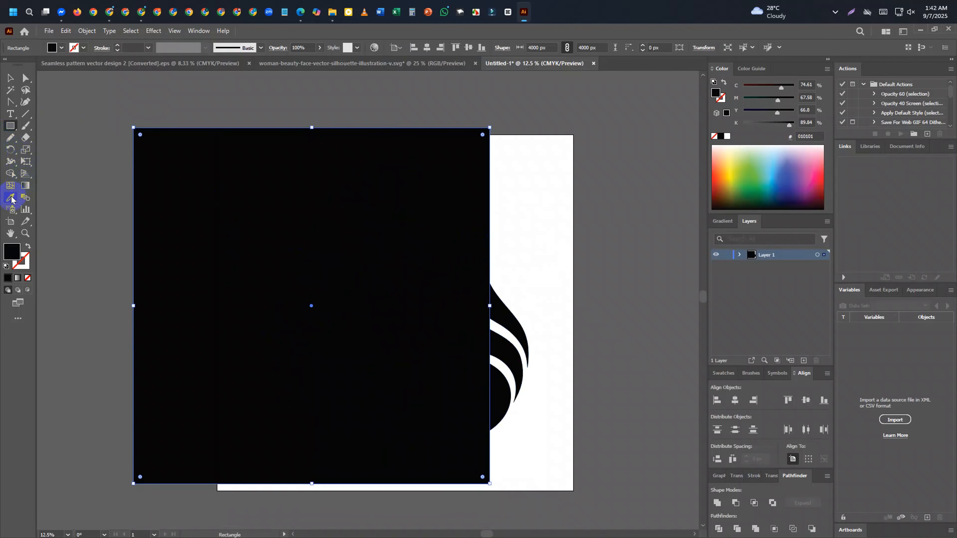
{"action": "left_click", "coordinate": [10, 198]}
{"action": "left_click", "coordinate": [524, 175]}
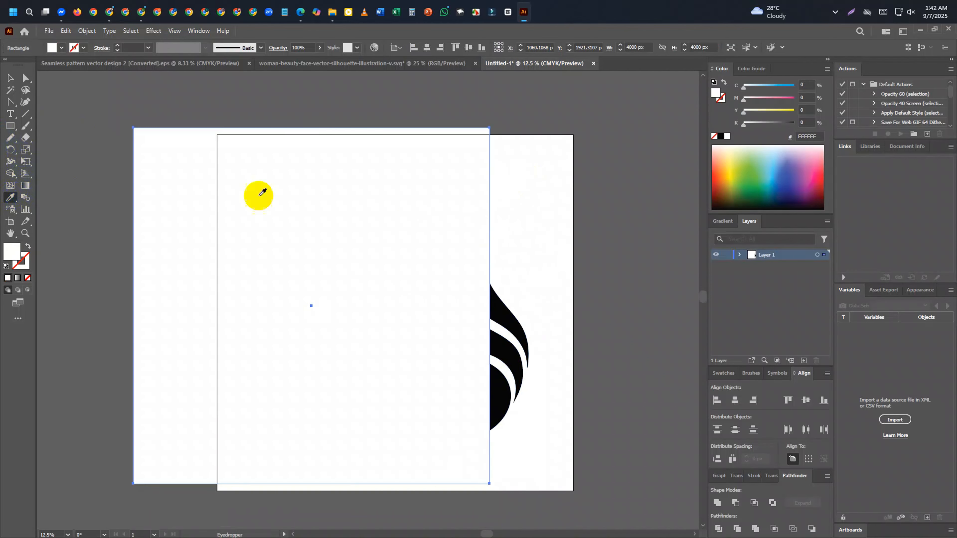
Send the white rectangle behind the portrait, center it vertically and horizontally on the artboard, and deselect it.
{"action": "left_click", "coordinate": [11, 78]}
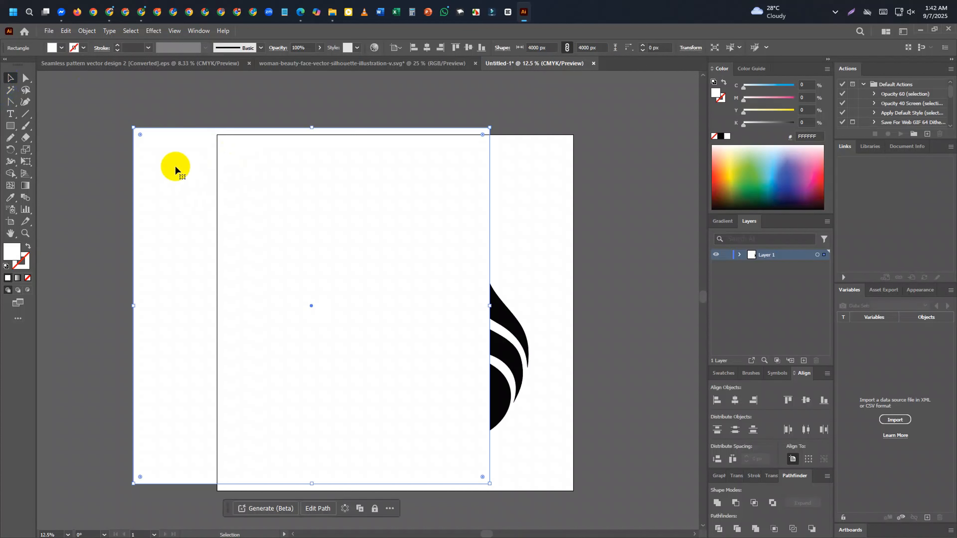
{"action": "right_click", "coordinate": [175, 170]}
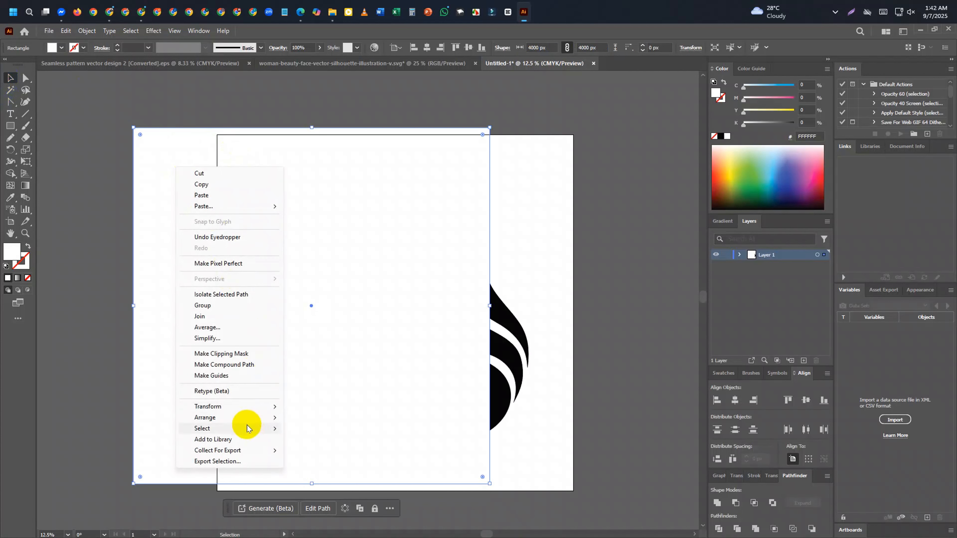
{"action": "mouse_move", "coordinate": [270, 417]}
{"action": "left_click", "coordinate": [316, 450]}
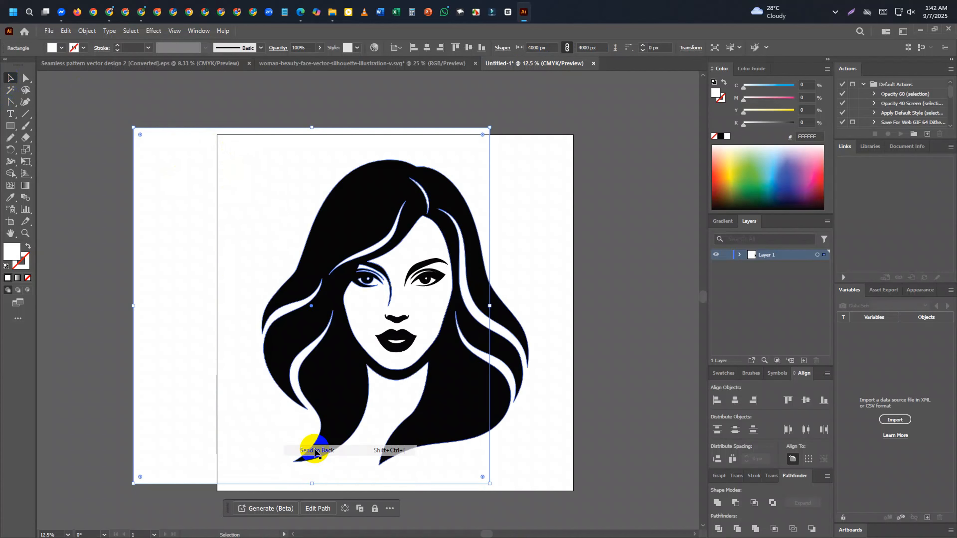
{"action": "mouse_move", "coordinate": [186, 205]}
{"action": "left_mouse_down"}
{"action": "mouse_move", "coordinate": [294, 211]}
{"action": "mouse_move", "coordinate": [137, 207]}
{"action": "mouse_move", "coordinate": [130, 271]}
{"action": "mouse_move", "coordinate": [211, 212]}
{"action": "mouse_move", "coordinate": [129, 197]}
{"action": "mouse_move", "coordinate": [182, 203]}
{"action": "left_mouse_up"}
{"action": "left_click", "coordinate": [806, 400]}
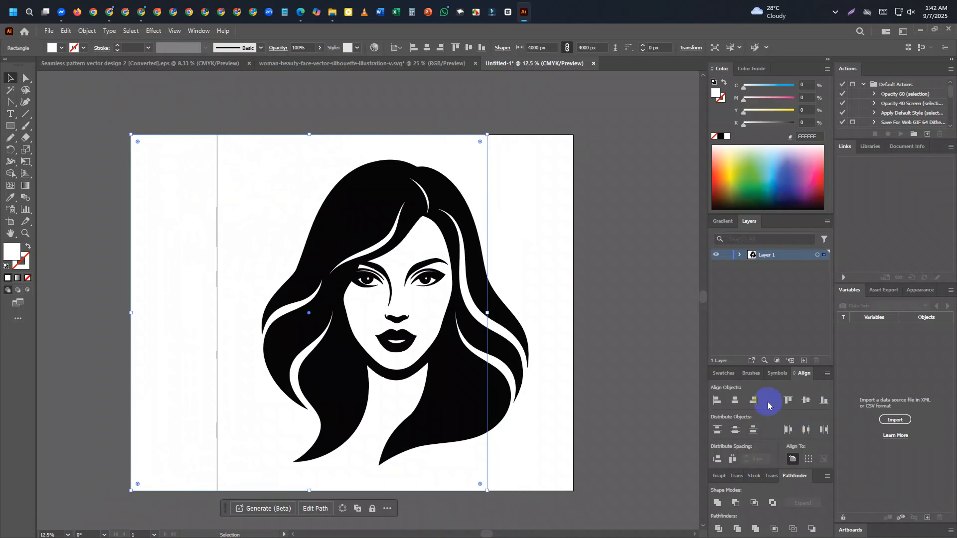
{"action": "left_click", "coordinate": [734, 400]}
{"action": "left_click", "coordinate": [632, 306]}
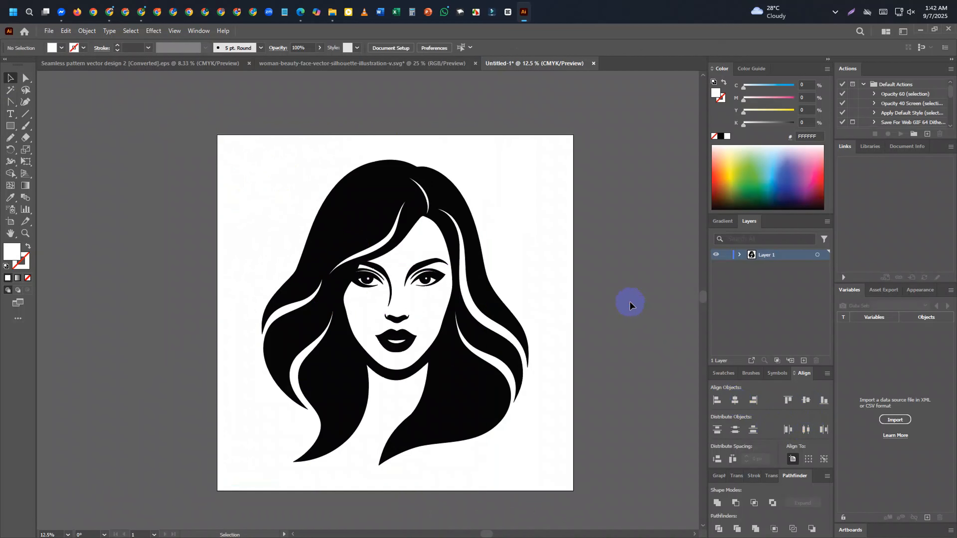
Try an orange fill on the background rectangle, and return it to white (FFFFFF).
{"action": "left_click", "coordinate": [525, 247]}
{"action": "double_click", "coordinate": [12, 252]}
{"action": "left_click", "coordinate": [775, 325]}
{"action": "left_click_drag", "start_coordinate": [720, 230], "coordinate": [792, 227]}
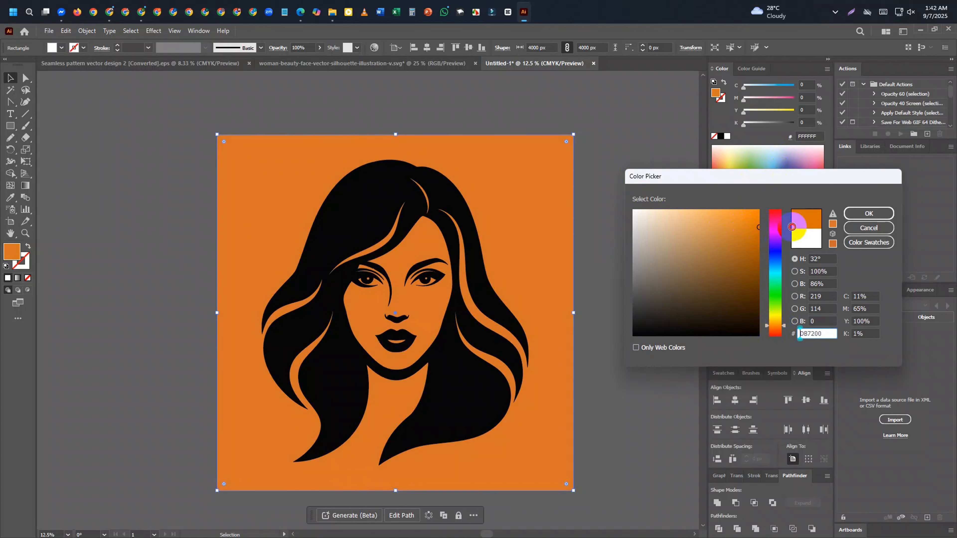
{"action": "left_click", "coordinate": [775, 234]}
{"action": "left_click_drag", "start_coordinate": [730, 226], "coordinate": [475, 103]}
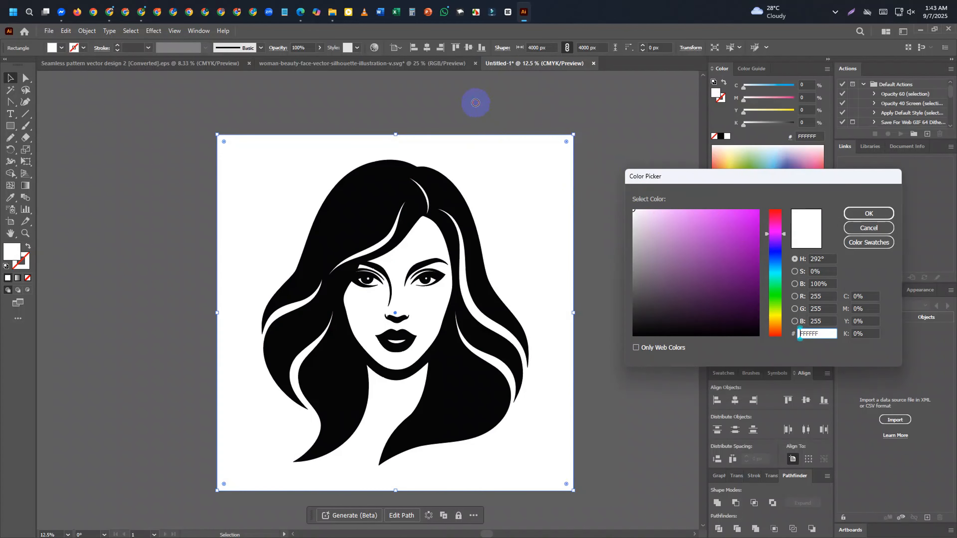
{"action": "left_click", "coordinate": [869, 213]}
{"action": "left_click", "coordinate": [615, 187]}
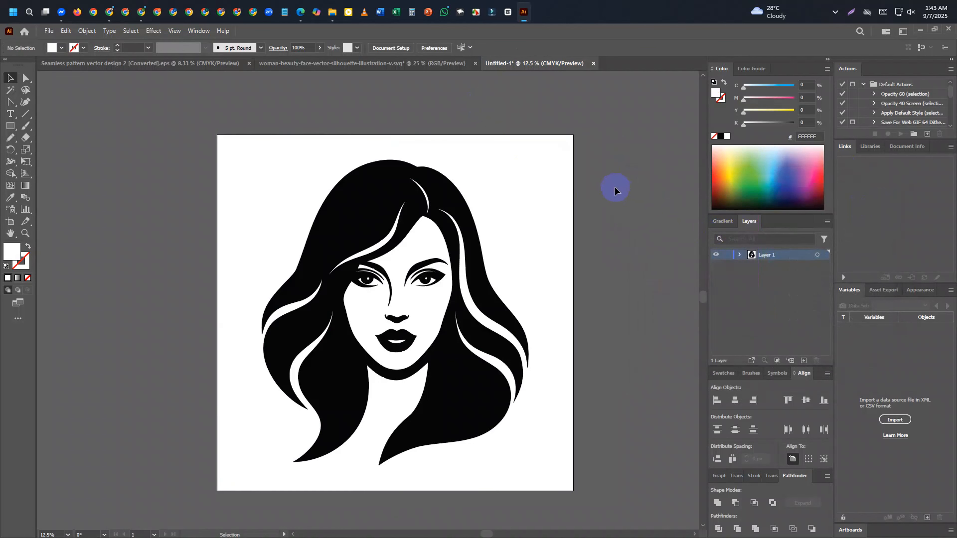
{"action": "left_click_drag", "start_coordinate": [172, 106], "coordinate": [624, 525]}
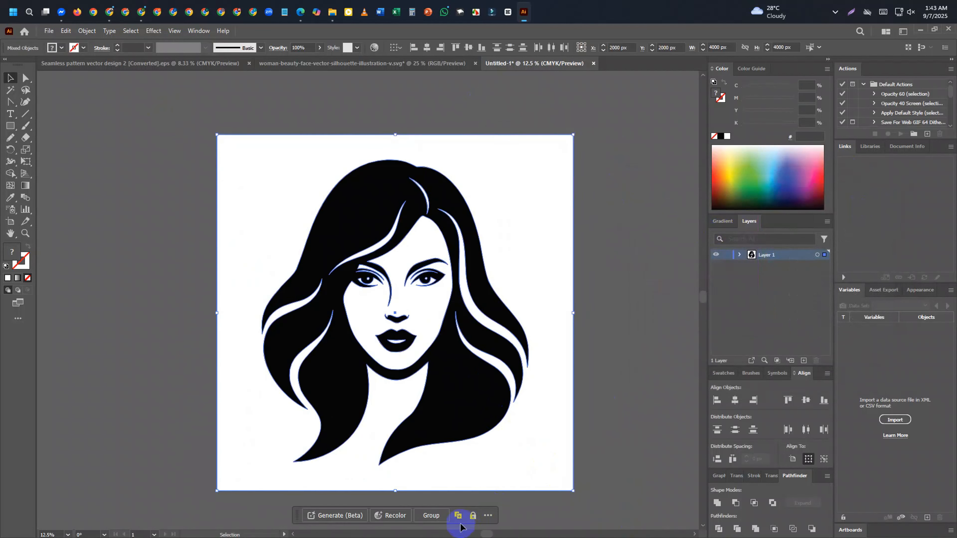
{"action": "left_click", "coordinate": [611, 403]}
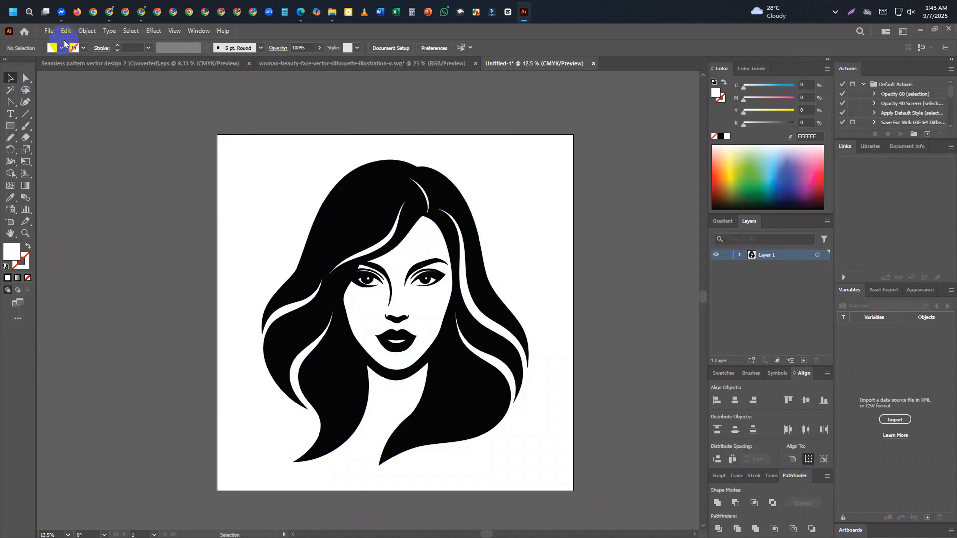
Save the portrait document to the Desktop as an Illustrator EPS file named "Seamless pattern vector design 3".
{"action": "left_click", "coordinate": [49, 31]}
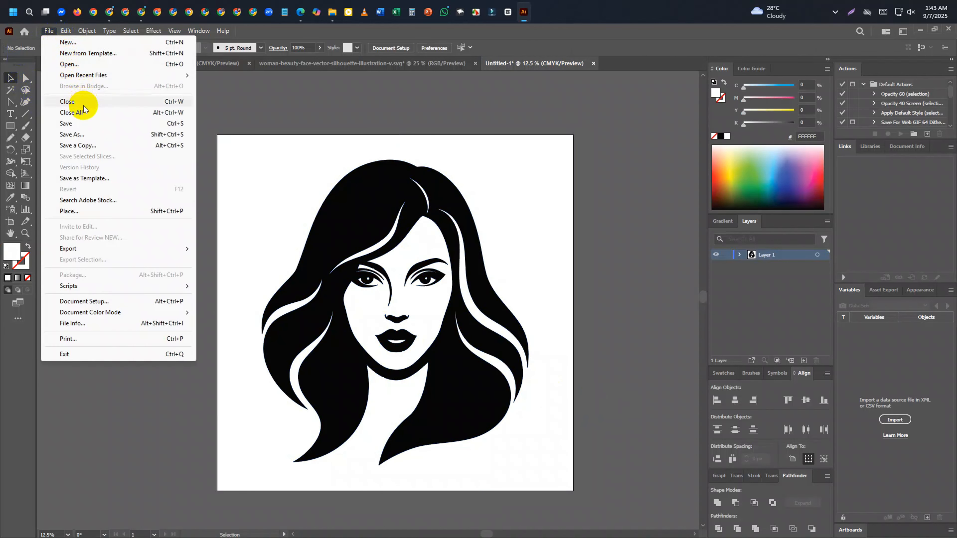
{"action": "left_click", "coordinate": [83, 138]}
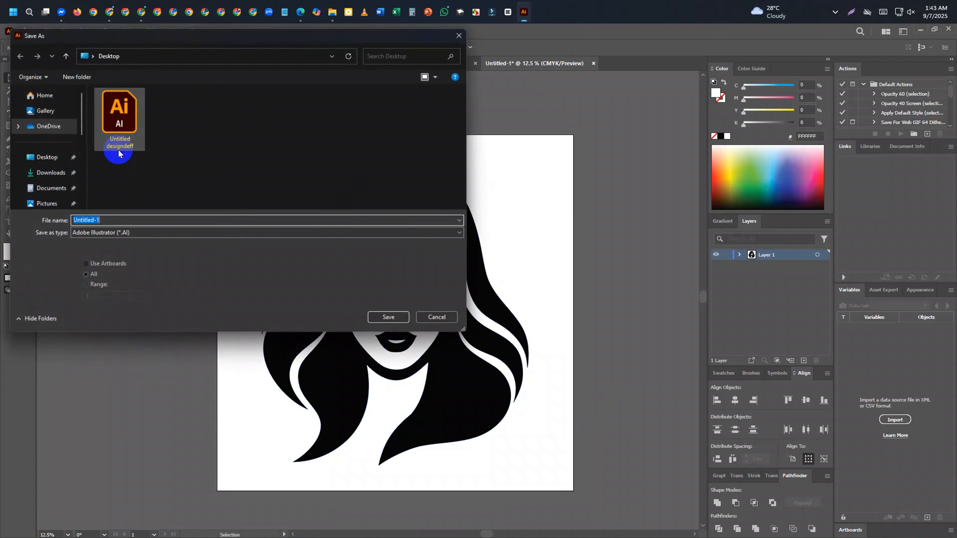
{"action": "left_click", "coordinate": [119, 236]}
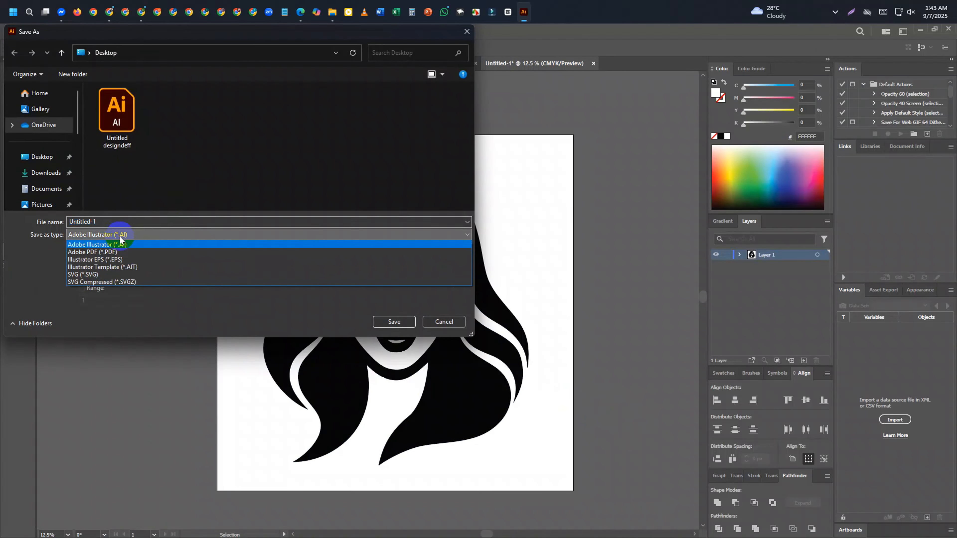
{"action": "left_click", "coordinate": [121, 260]}
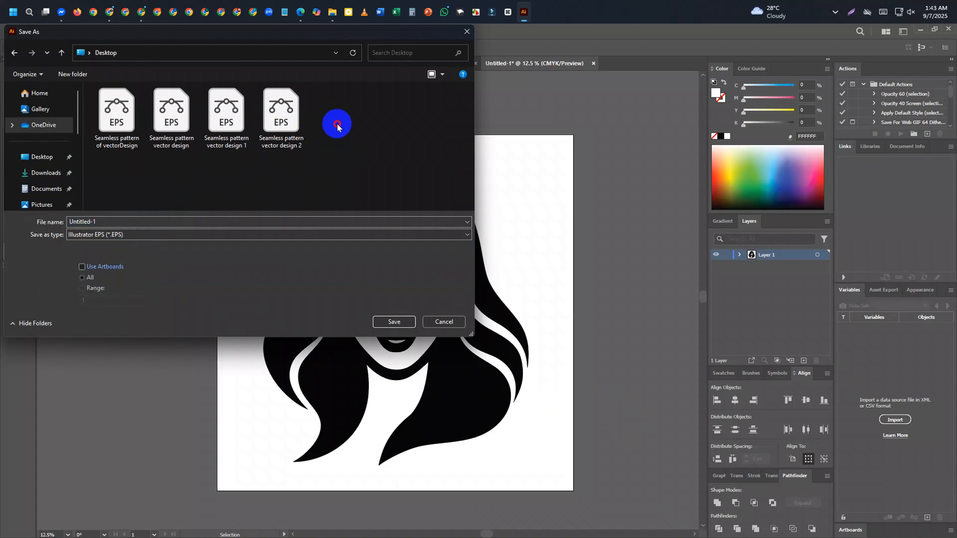
{"action": "left_click", "coordinate": [295, 141]}
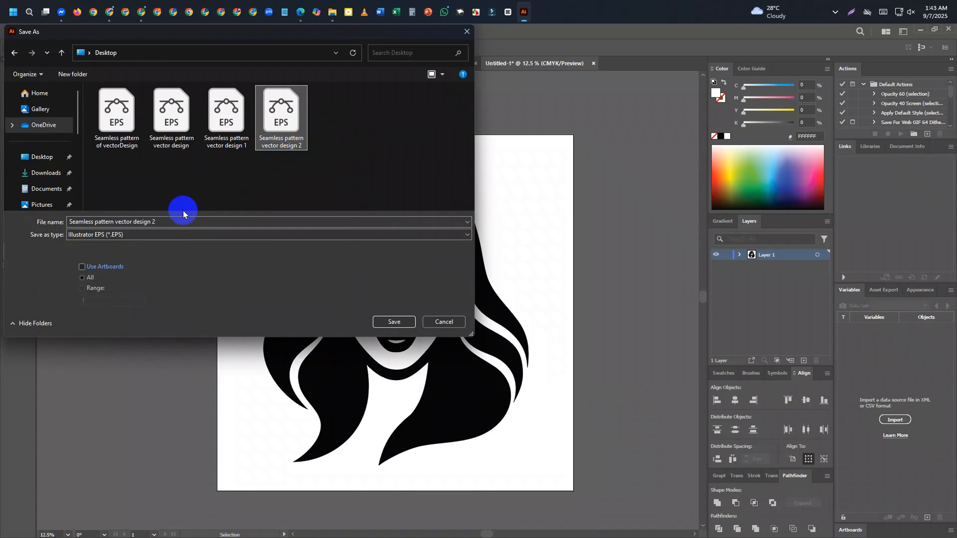
{"action": "left_click", "coordinate": [190, 217]}
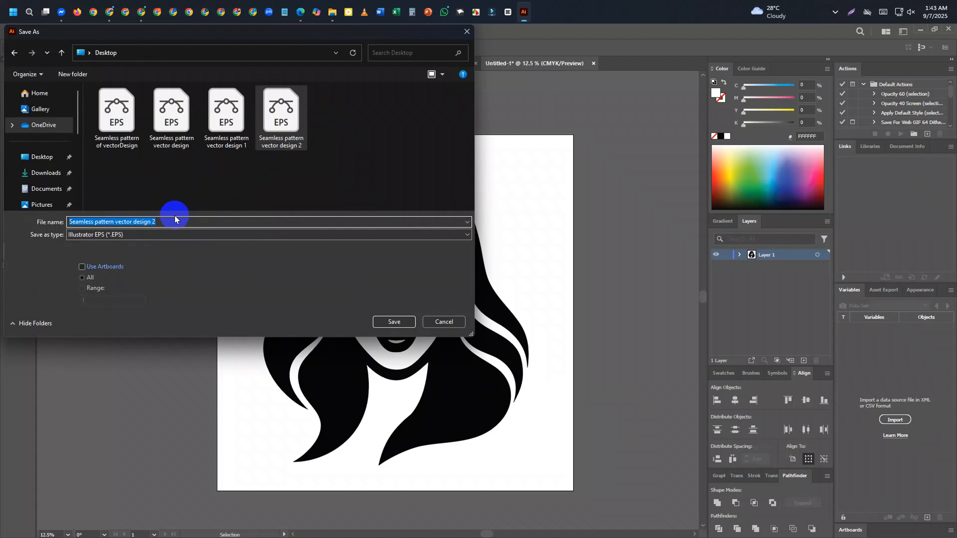
{"action": "left_click_drag", "start_coordinate": [152, 218], "coordinate": [167, 218]}
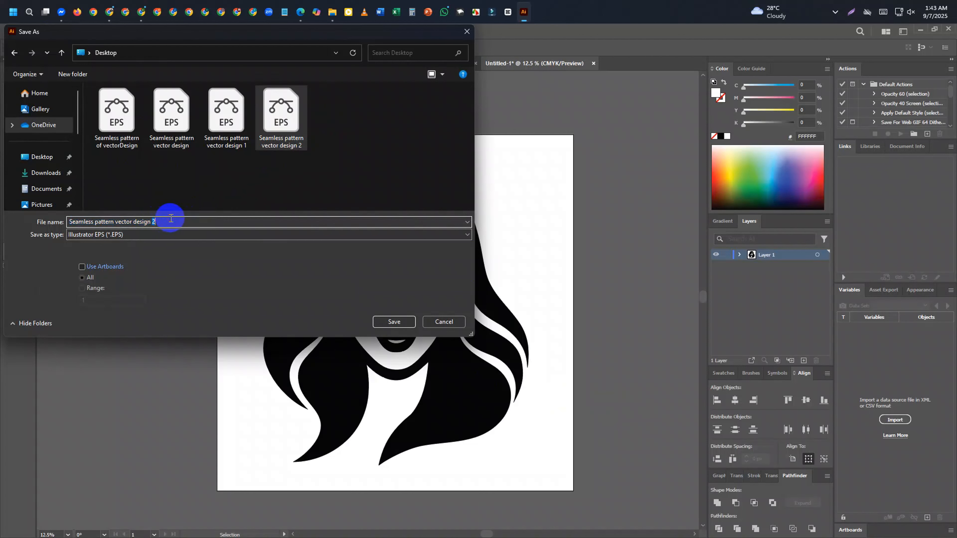
{"action": "type", "text": "3"}
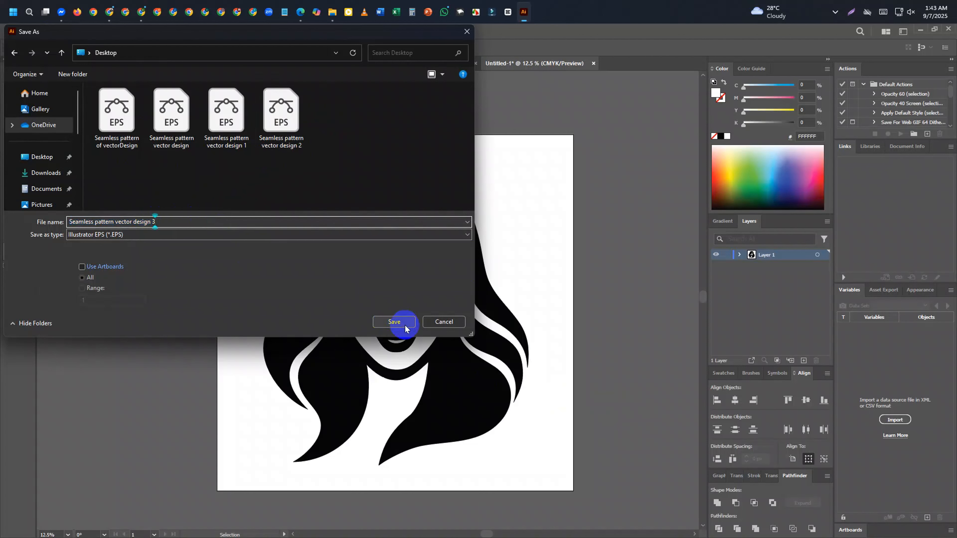
{"action": "left_click", "coordinate": [124, 235]}
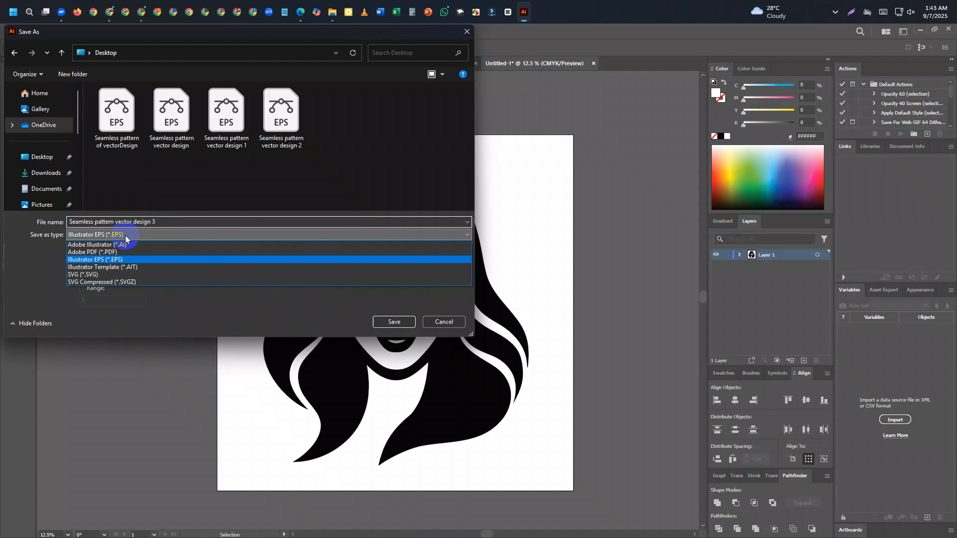
{"action": "left_click", "coordinate": [113, 258]}
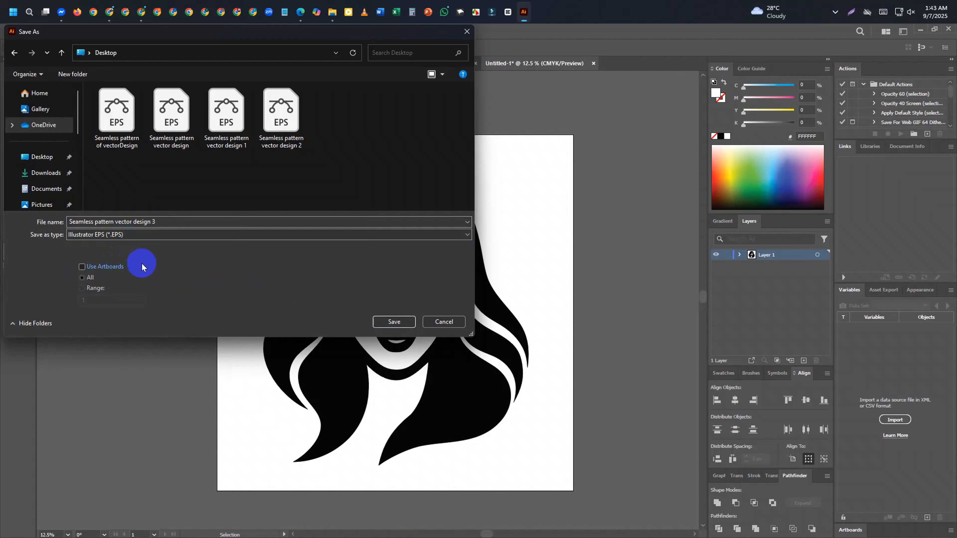
{"action": "left_click", "coordinate": [391, 322]}
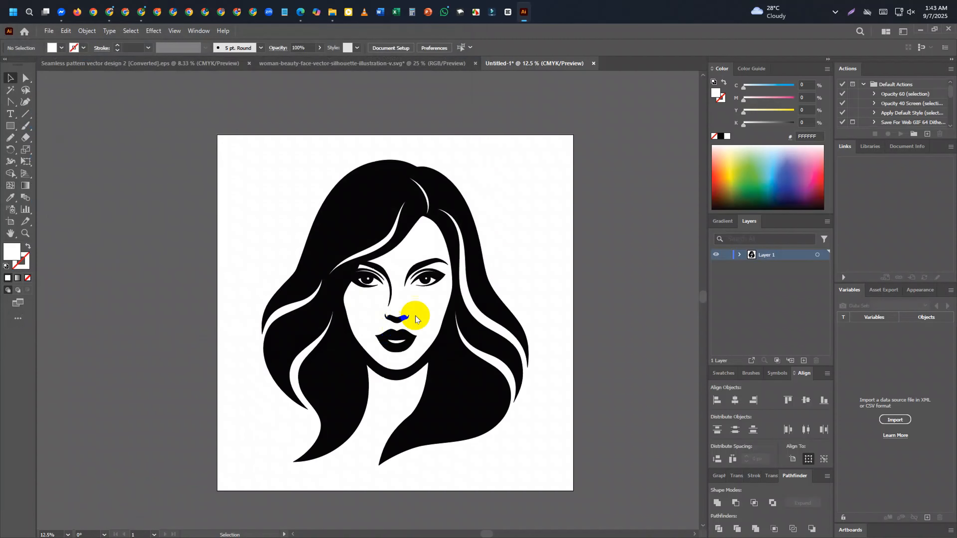
Set the EPS version to Illustrator 10 EPS and complete the save.
{"action": "left_click", "coordinate": [501, 143]}
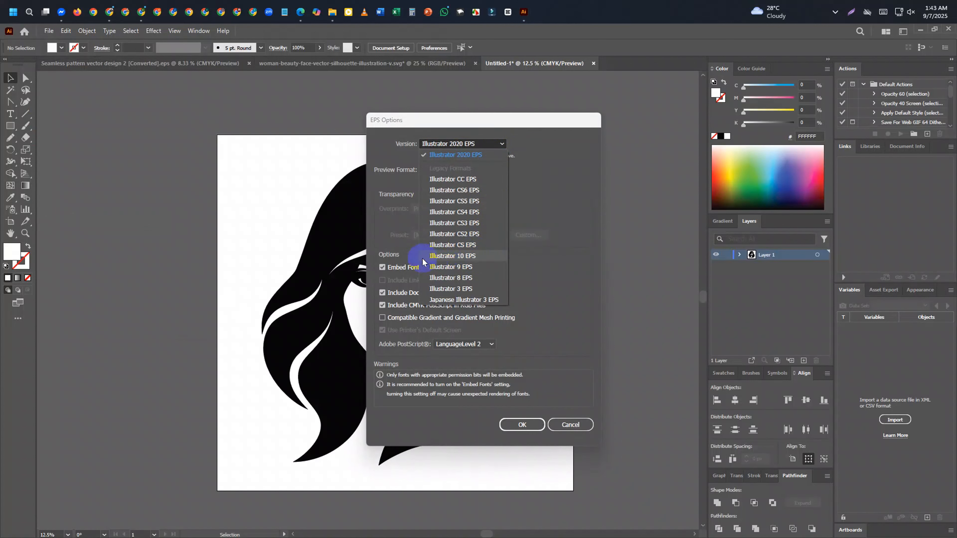
{"action": "left_click", "coordinate": [469, 258]}
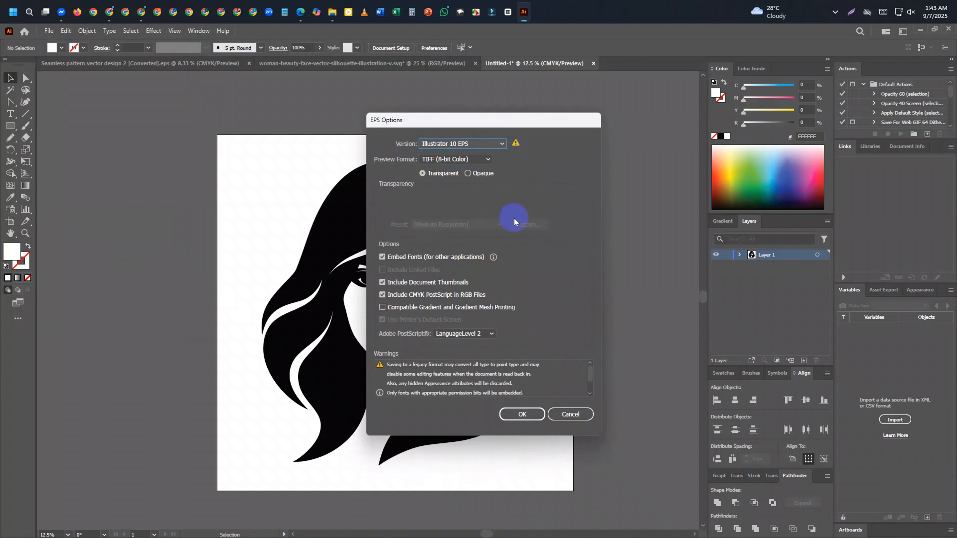
{"action": "left_click", "coordinate": [518, 415]}
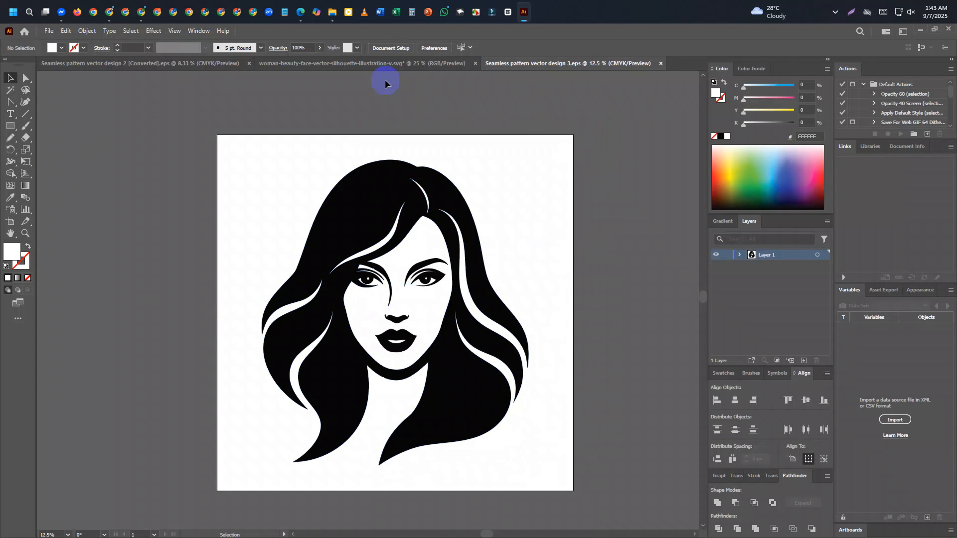
Start exporting the artwork to the Desktop as a JPEG named "Seamless pattern vector design 3".
{"action": "left_click", "coordinate": [49, 31]}
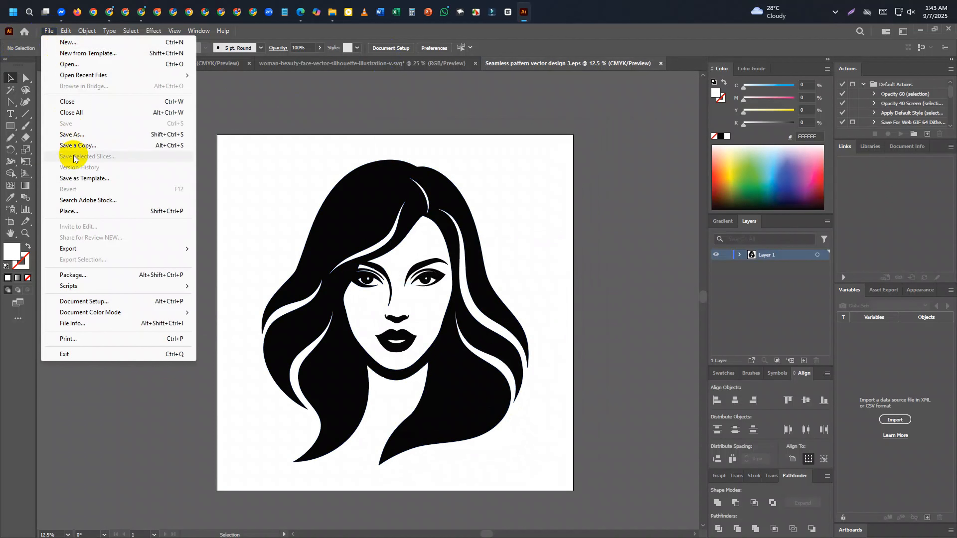
{"action": "mouse_move", "coordinate": [85, 249]}
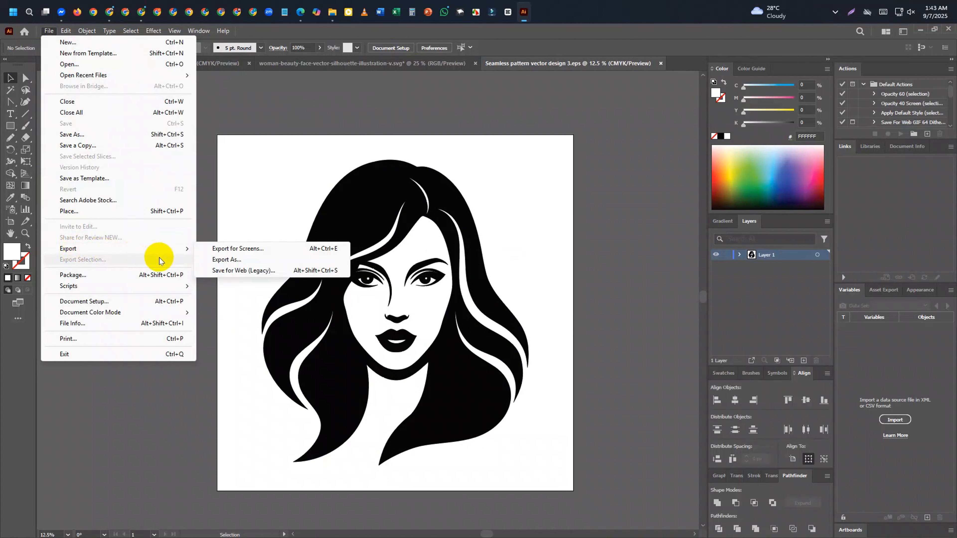
{"action": "left_click", "coordinate": [203, 261]}
{"action": "mouse_move", "coordinate": [179, 247]}
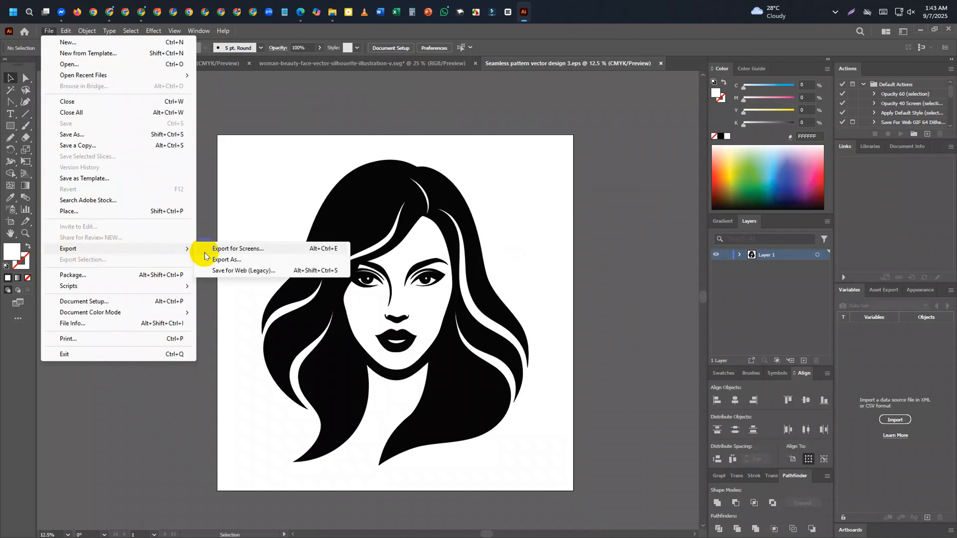
{"action": "left_click", "coordinate": [219, 260]}
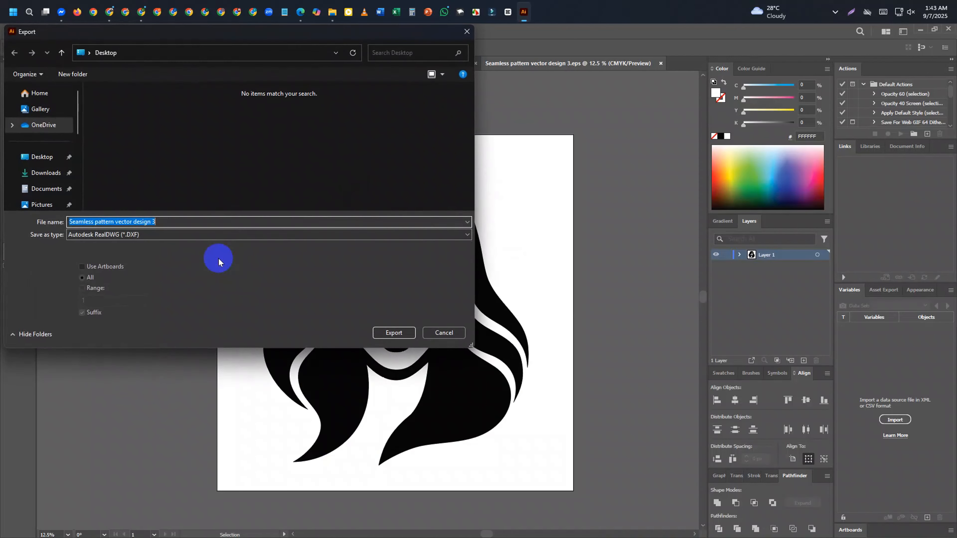
{"action": "left_click", "coordinate": [162, 234]}
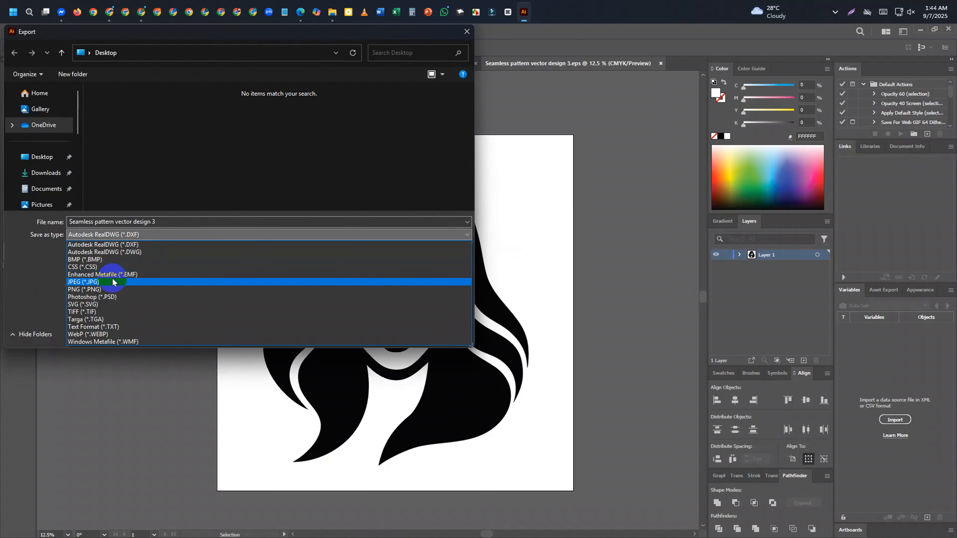
{"action": "left_click", "coordinate": [111, 282]}
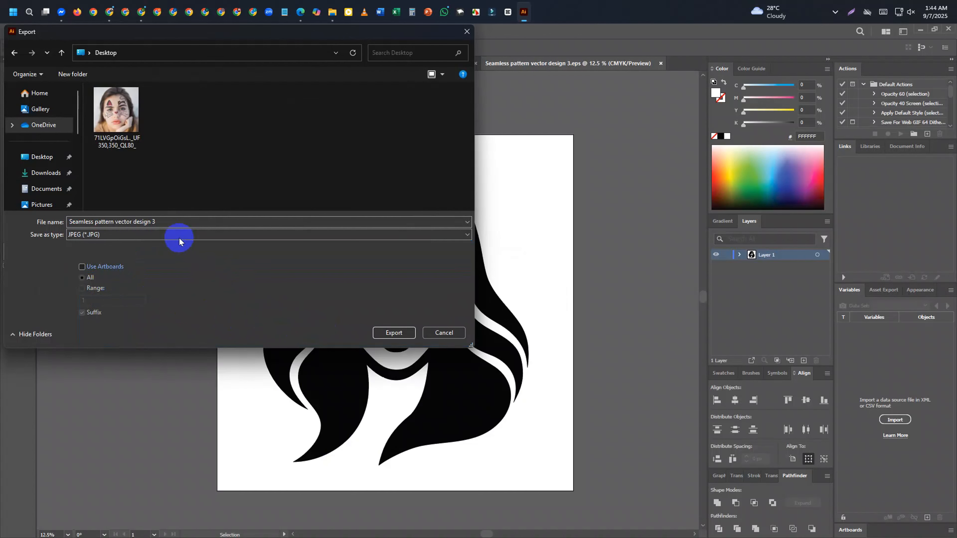
{"action": "left_click", "coordinate": [394, 333]}
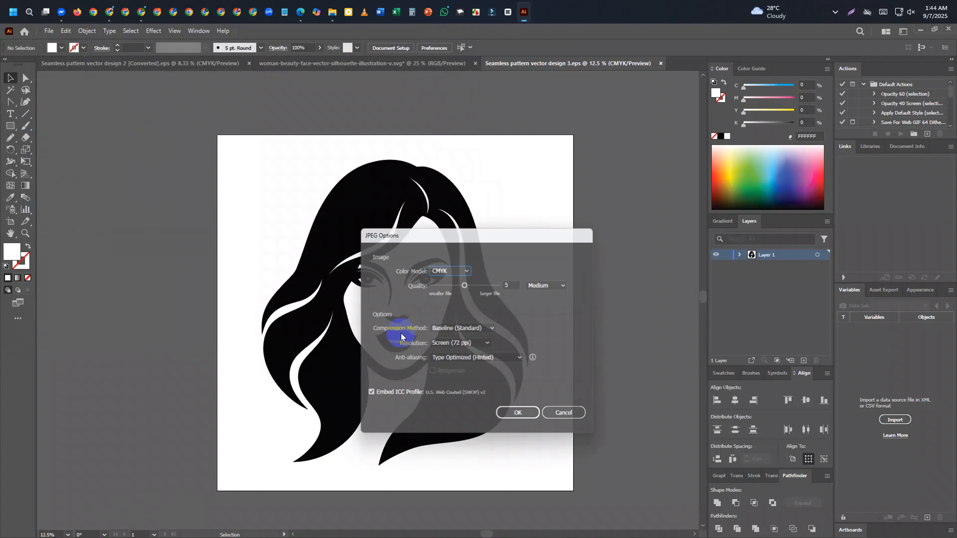
Set the JPEG quality to 10 (Maximum) and, after trying Grayscale, set the color model to RGB.
{"action": "left_click", "coordinate": [464, 271]}
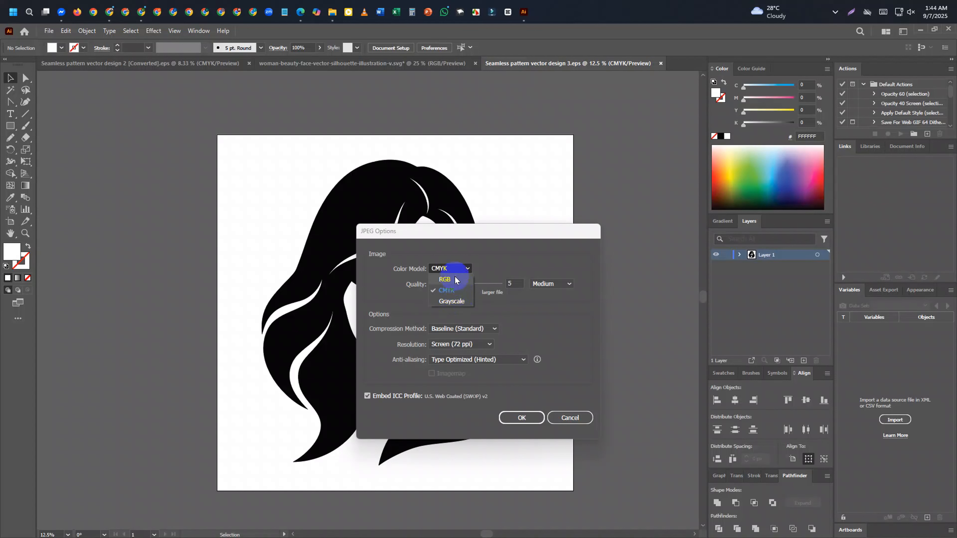
{"action": "left_click", "coordinate": [455, 279]}
{"action": "left_click", "coordinate": [463, 272]}
{"action": "left_click", "coordinate": [463, 300]}
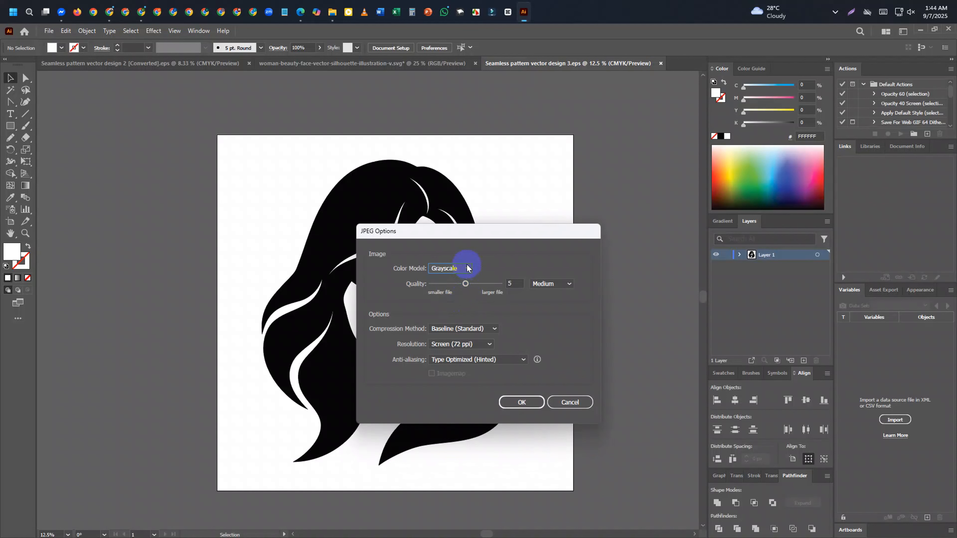
{"action": "left_click_drag", "start_coordinate": [466, 285], "coordinate": [511, 282]}
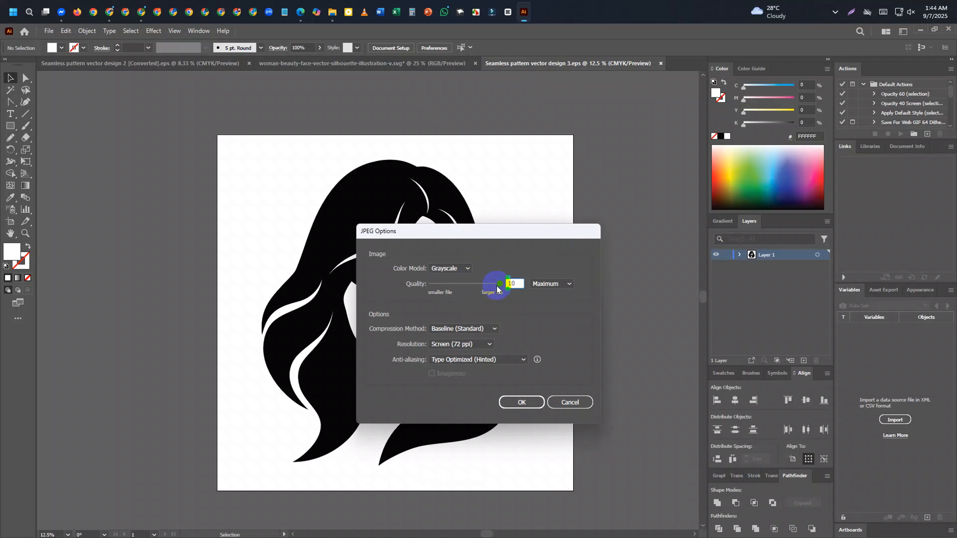
{"action": "left_click", "coordinate": [468, 268]}
{"action": "left_click", "coordinate": [445, 279]}
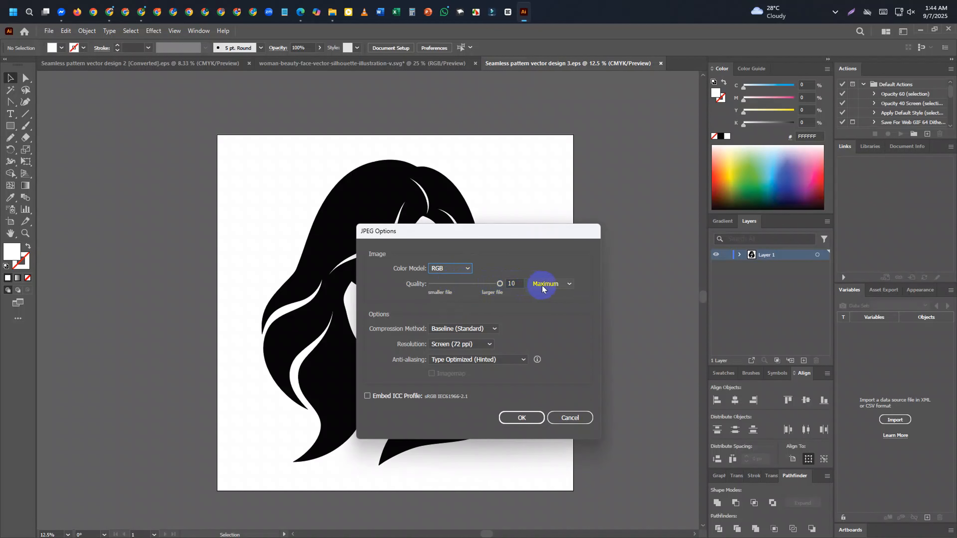
Set the JPEG compression method to Progressive, keep the resolution at Screen (72 ppi), and complete the export.
{"action": "left_click", "coordinate": [568, 290]}
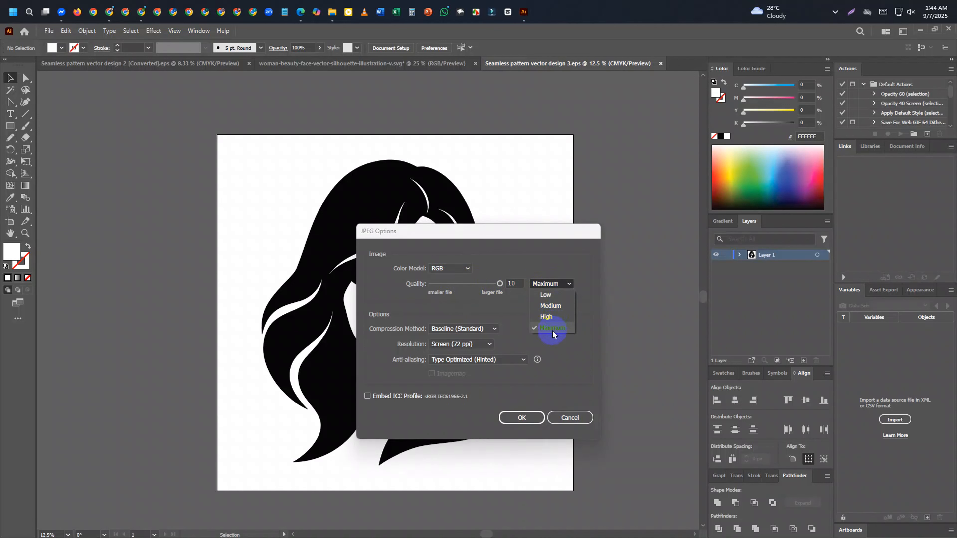
{"action": "left_click", "coordinate": [506, 339]}
{"action": "left_click", "coordinate": [498, 329]}
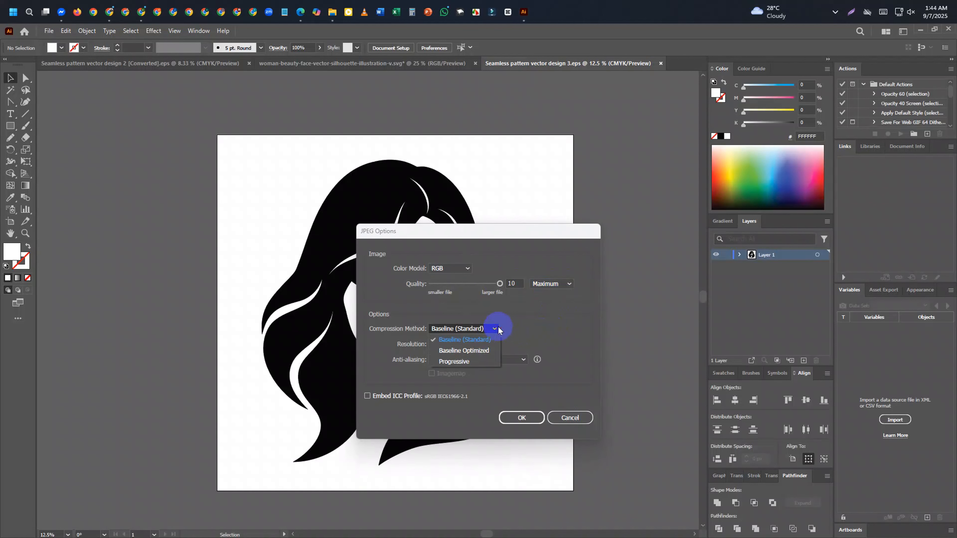
{"action": "left_click", "coordinate": [463, 371]}
{"action": "left_click", "coordinate": [491, 330]}
{"action": "left_click", "coordinate": [501, 363]}
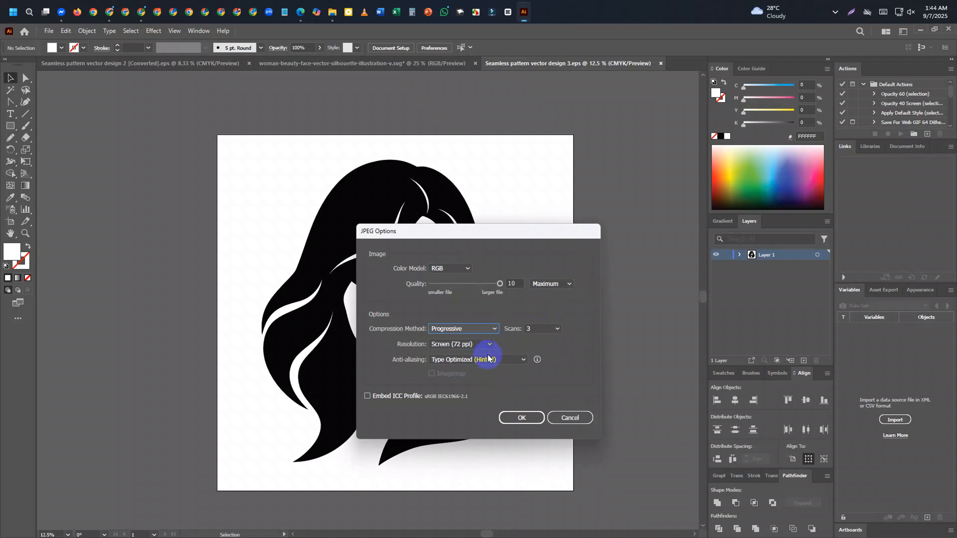
{"action": "left_click", "coordinate": [486, 343]}
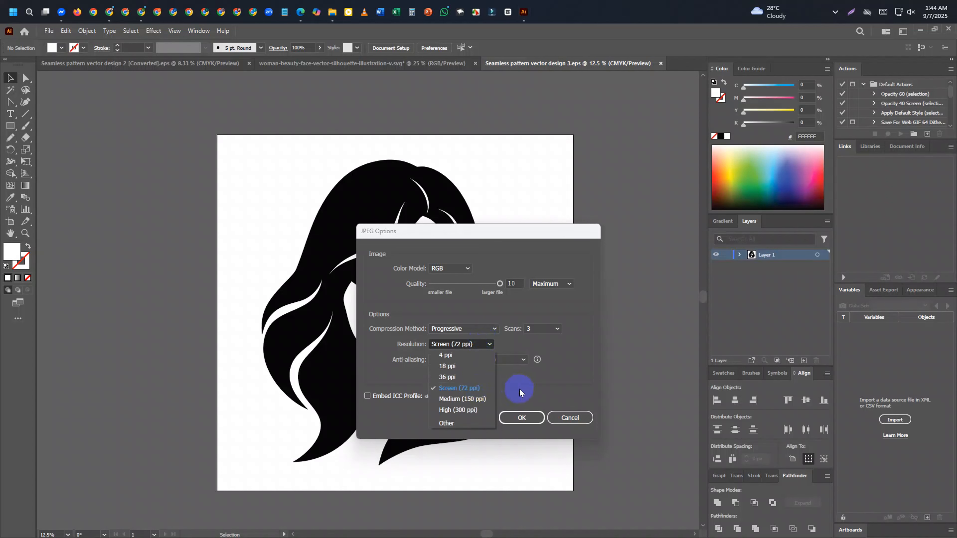
{"action": "left_click", "coordinate": [522, 418]}
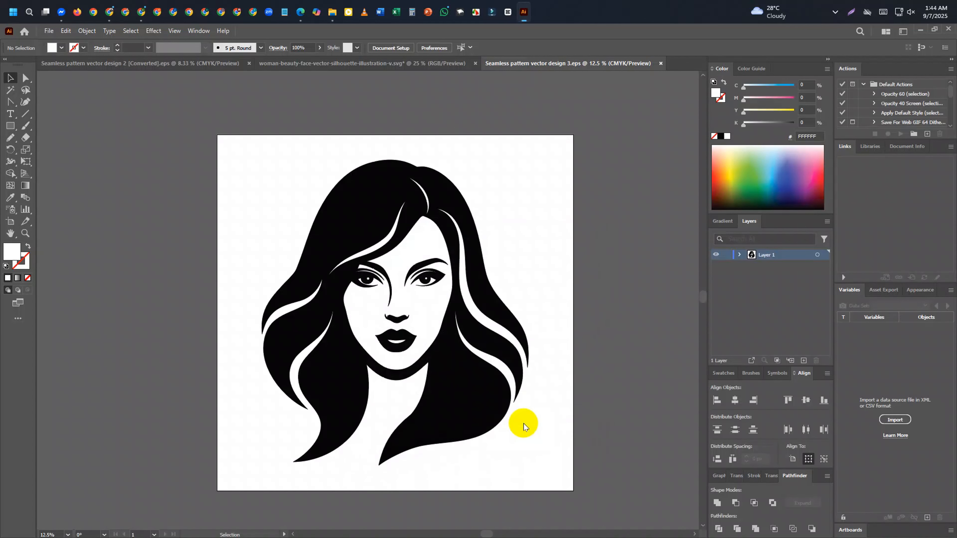
Minimize the Illustrator, Downloads folder and Chrome windows to reveal the desktop.
{"action": "left_click", "coordinate": [917, 32]}
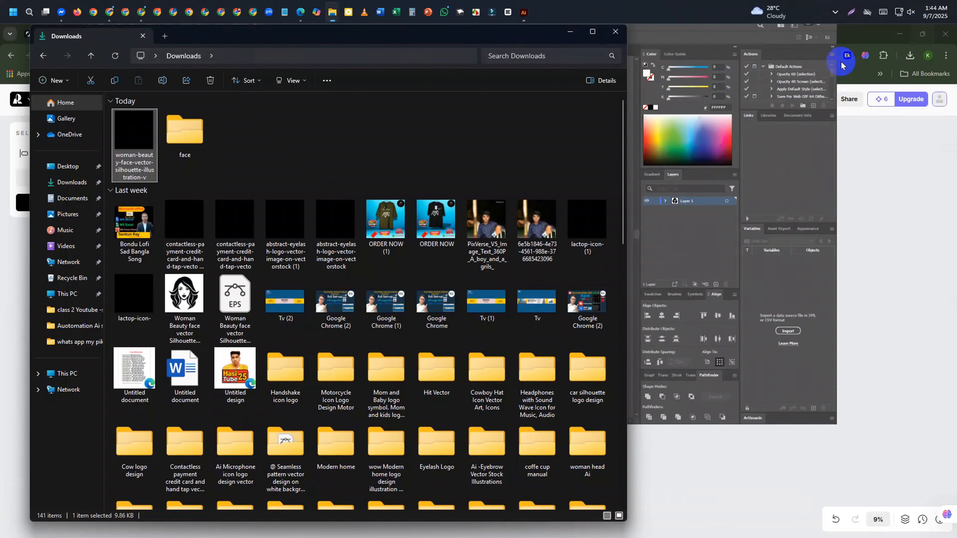
{"action": "left_click", "coordinate": [569, 33]}
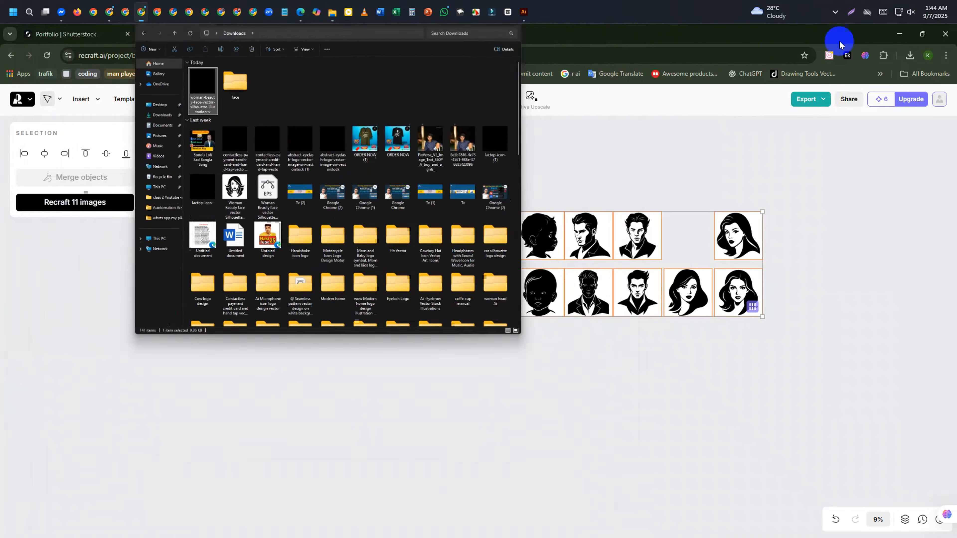
{"action": "left_click", "coordinate": [862, 183]}
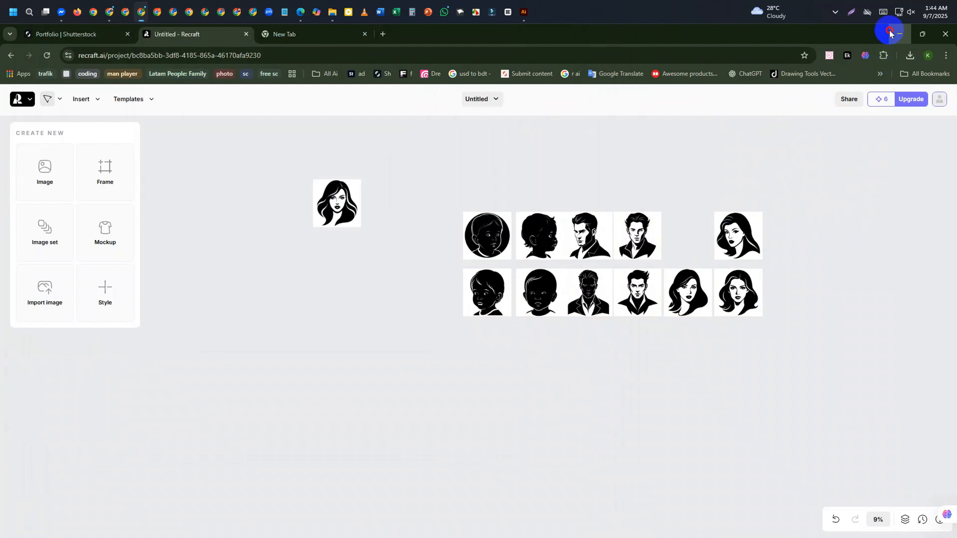
{"action": "left_click", "coordinate": [898, 33]}
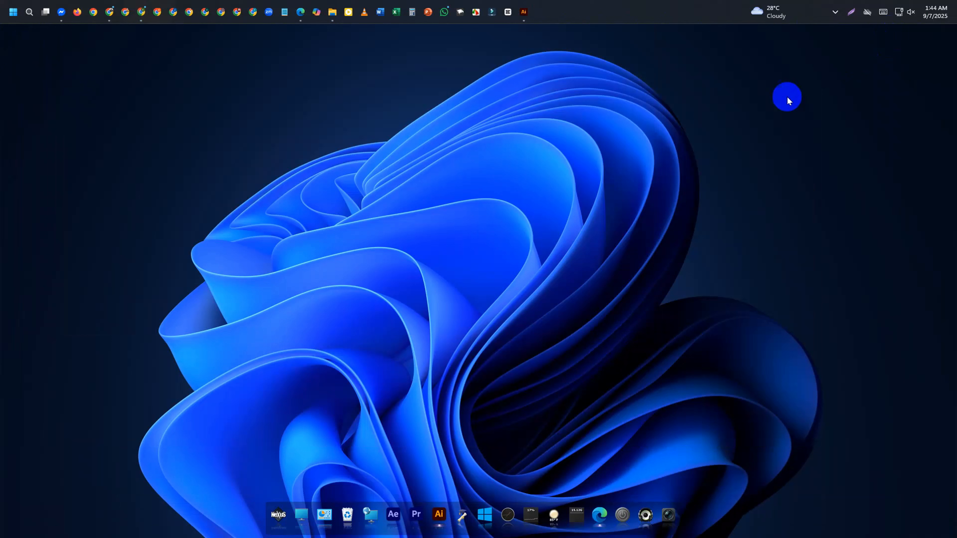
Show the desktop icons and move the exported EPS and JPEG files to the empty middle of the desktop.
{"action": "right_click", "coordinate": [327, 157]}
{"action": "mouse_move", "coordinate": [444, 167]}
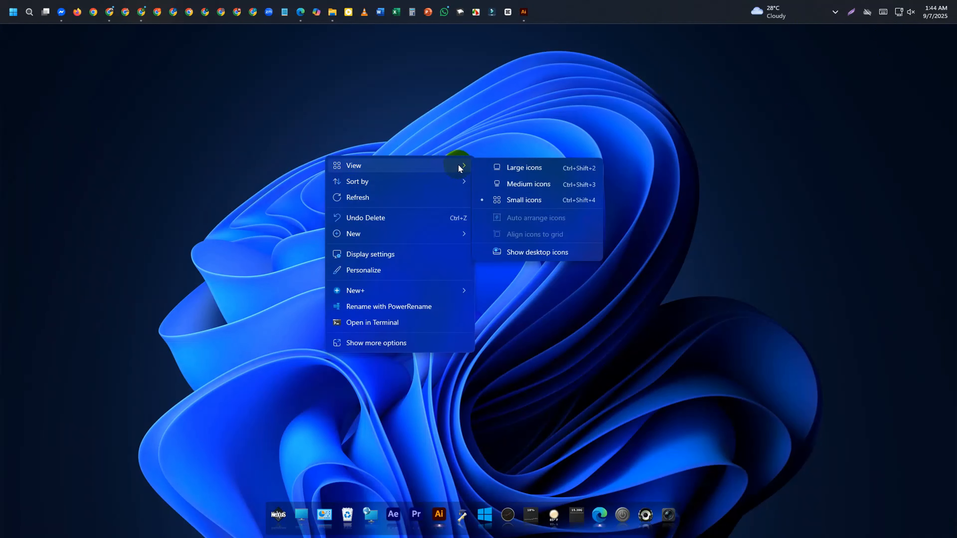
{"action": "left_click", "coordinate": [528, 252]}
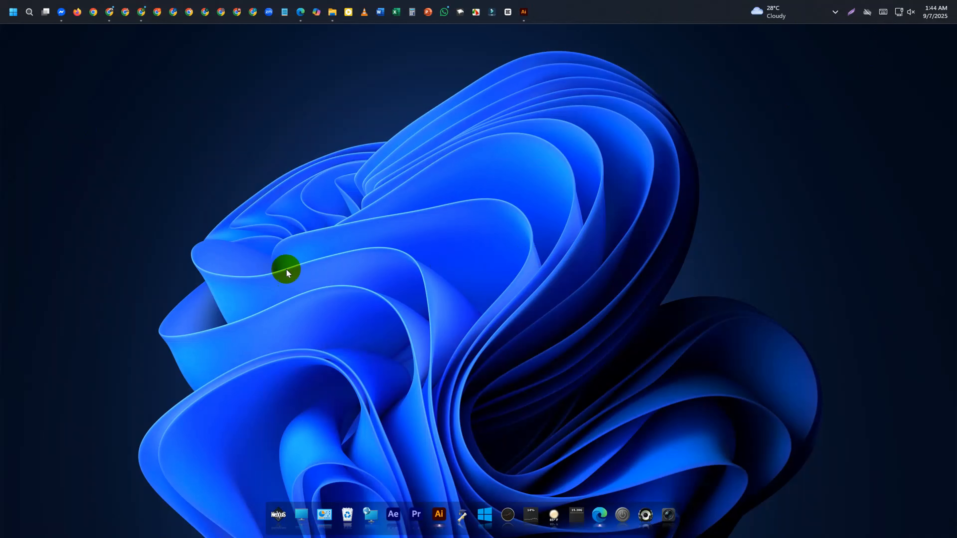
{"action": "left_click_drag", "start_coordinate": [91, 473], "coordinate": [485, 194]}
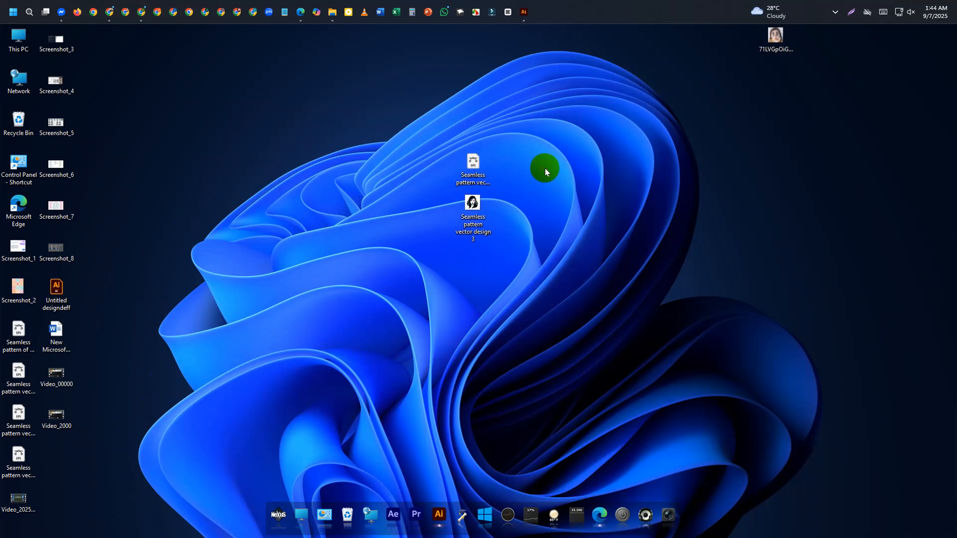
Open the exported JPEG of the portrait, inspect the face up close for quality, and close the viewer.
{"action": "left_click", "coordinate": [472, 206]}
{"action": "key", "text": "Return"}
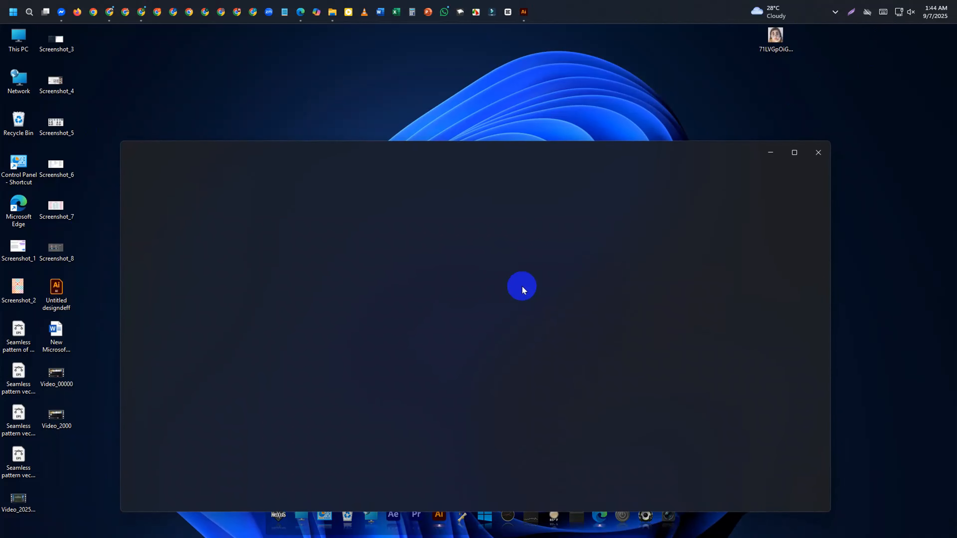
{"action": "left_click_drag", "start_coordinate": [622, 152], "coordinate": [618, 107]}
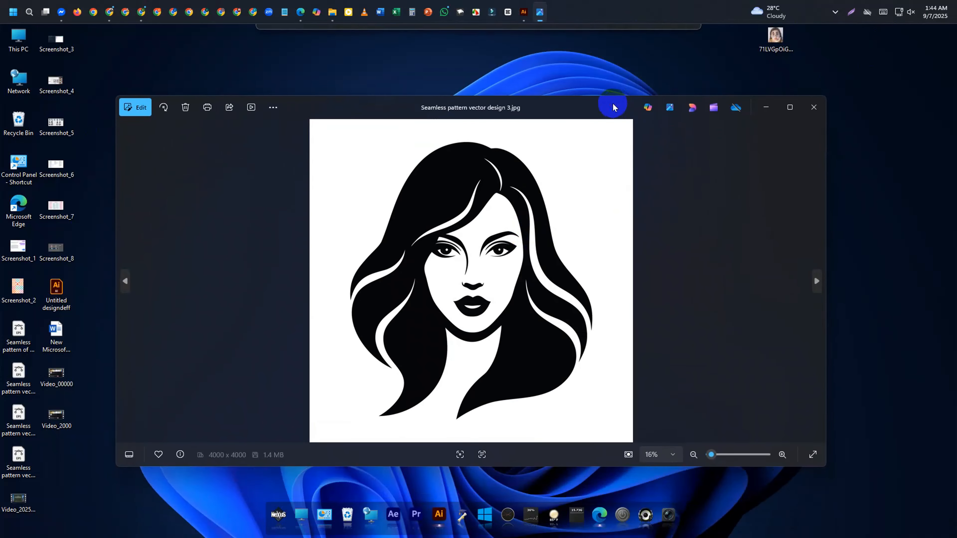
{"action": "scroll", "coordinate": [461, 188], "scroll_direction": "up", "scroll_amount": 5}
{"action": "scroll", "coordinate": [550, 249], "scroll_direction": "up", "scroll_amount": 4}
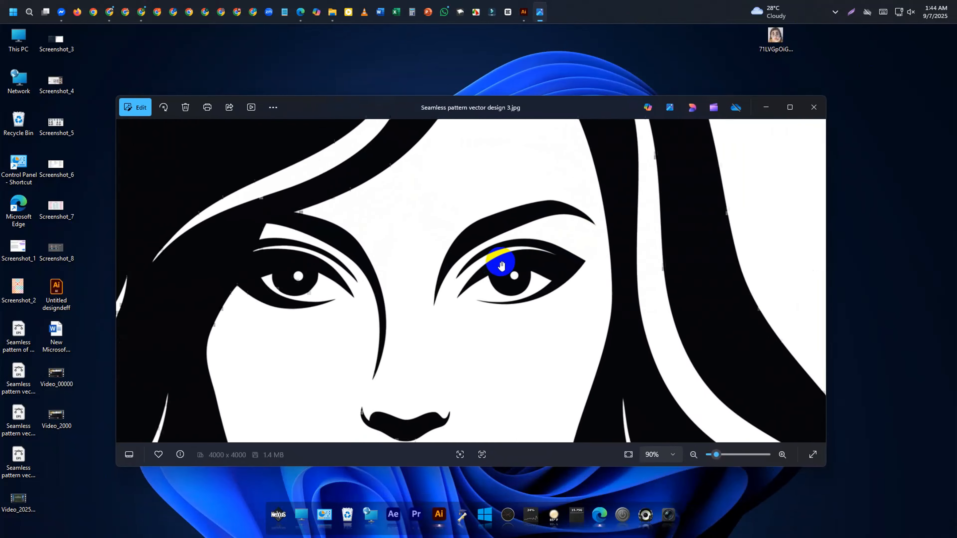
{"action": "scroll", "coordinate": [597, 258], "scroll_direction": "down", "scroll_amount": 6}
{"action": "left_click", "coordinate": [815, 109]}
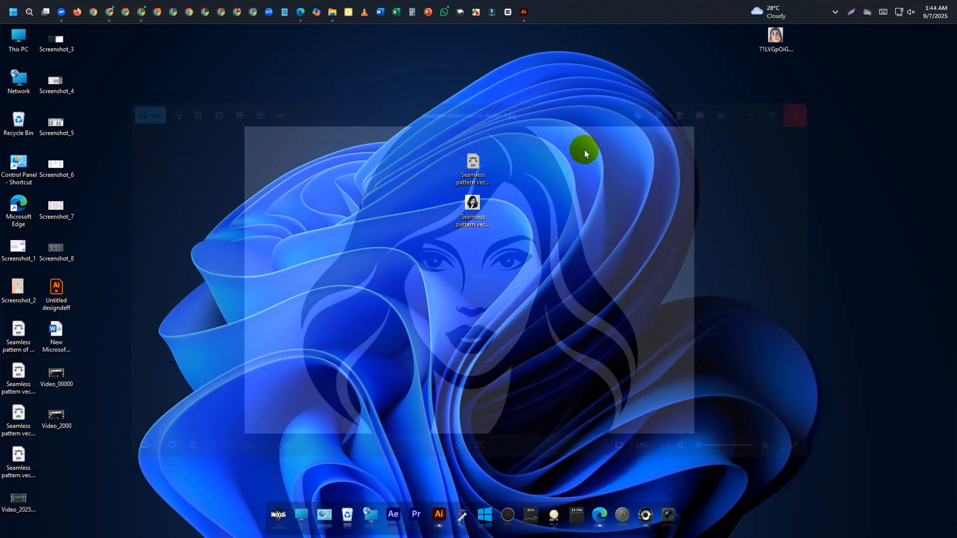
Switch to Chrome and bring up the Shutterstock contributor portfolio page.
{"action": "left_click_drag", "start_coordinate": [479, 171], "coordinate": [289, 171]}
{"action": "left_click", "coordinate": [145, 14]}
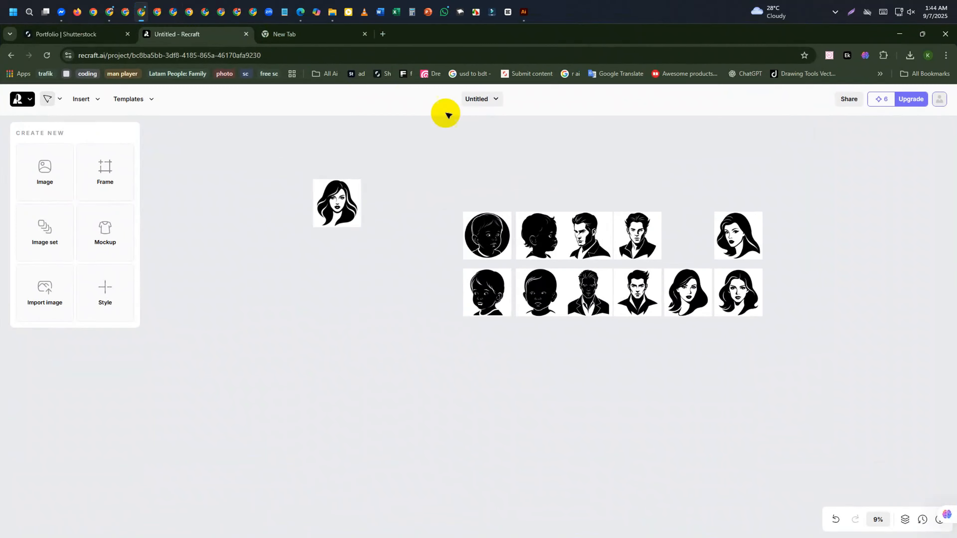
{"action": "left_click", "coordinate": [83, 32]}
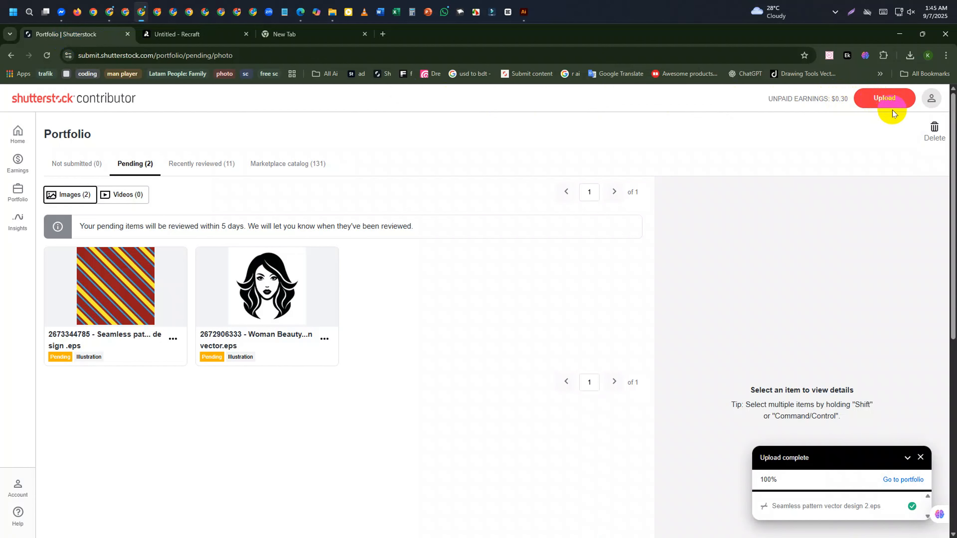
Dismiss the previous upload notice and upload the EPS file "Seamless pattern vector design 3" from the Desktop.
{"action": "left_click", "coordinate": [920, 458]}
{"action": "left_click", "coordinate": [883, 97]}
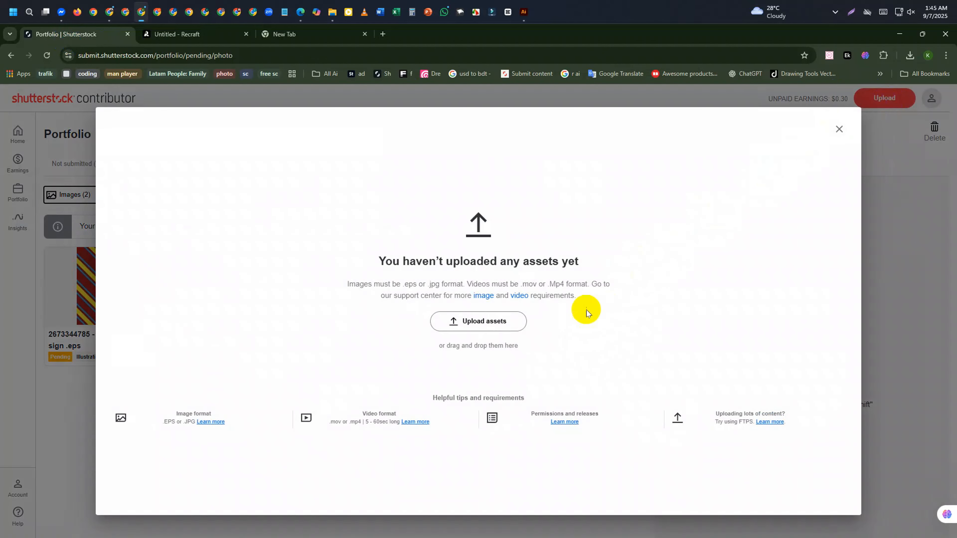
{"action": "left_click", "coordinate": [483, 321]}
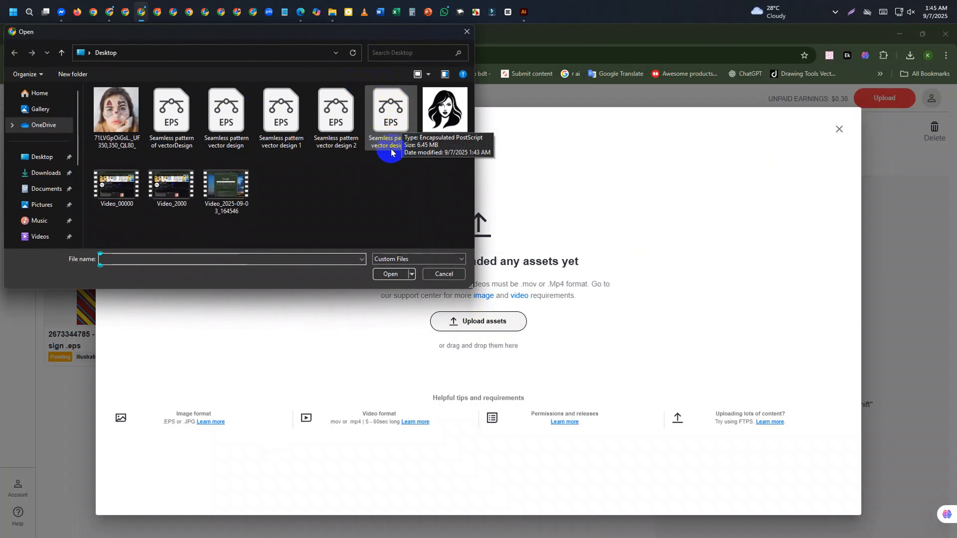
{"action": "left_click", "coordinate": [382, 130]}
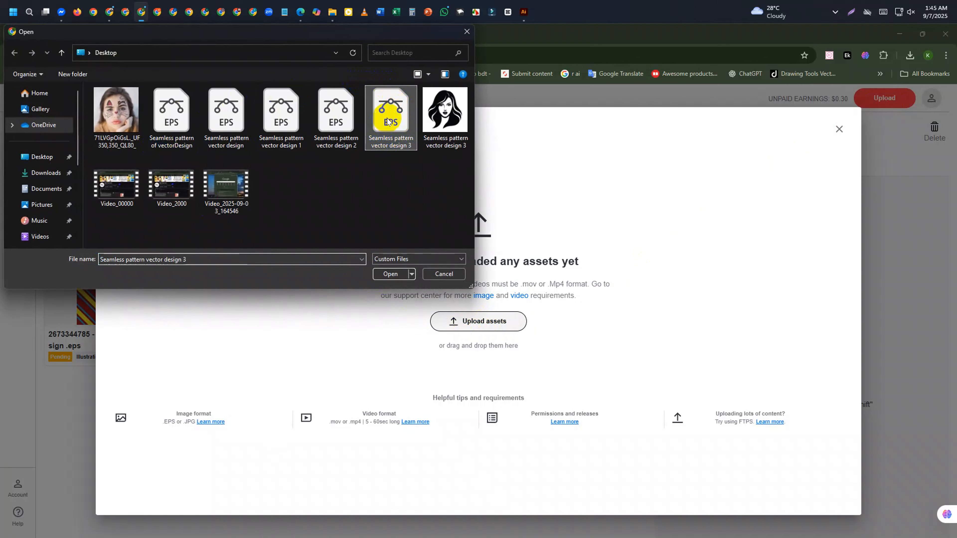
{"action": "left_click", "coordinate": [391, 275]}
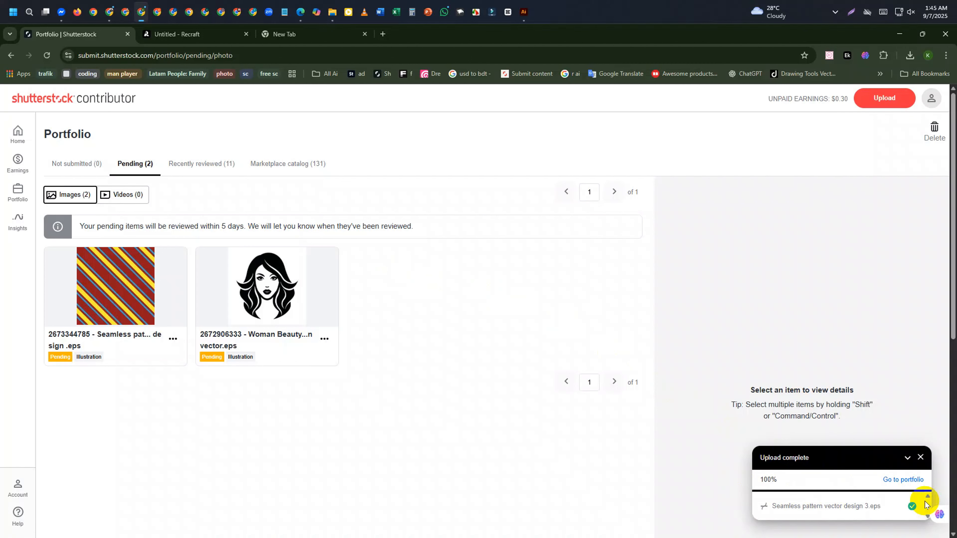
Refresh the portfolio, check the portfolio status on the contributor dashboard, and open the not-submitted images from there.
{"action": "left_click", "coordinate": [897, 480]}
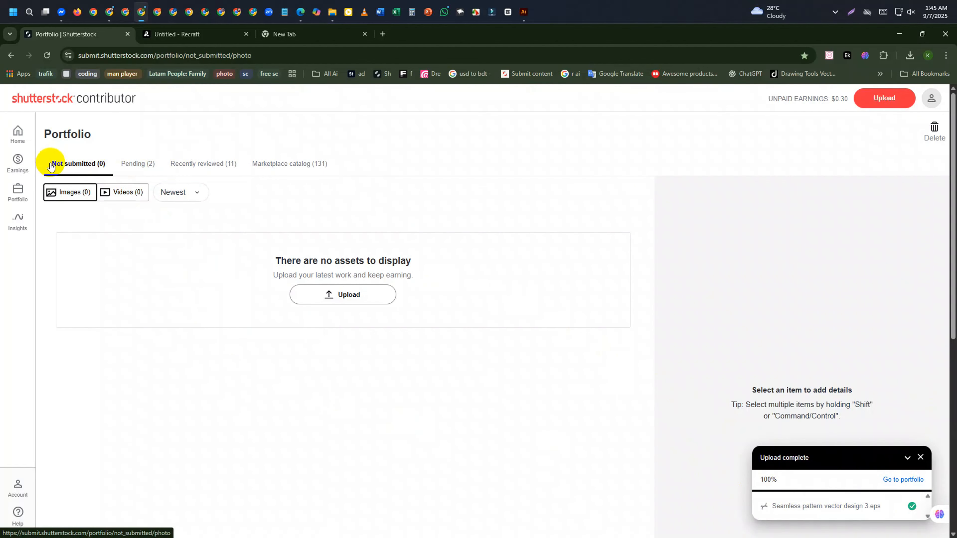
{"action": "left_click", "coordinate": [50, 58]}
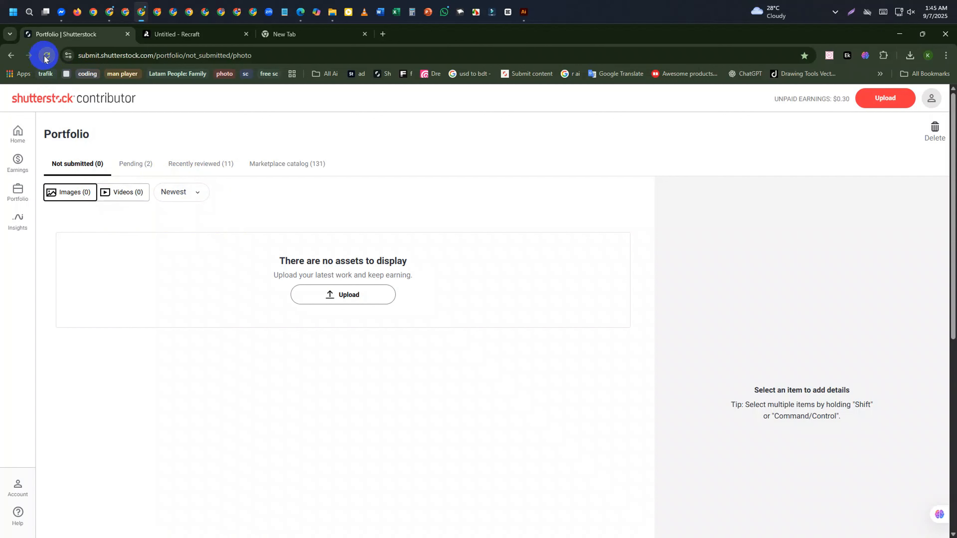
{"action": "left_click", "coordinate": [19, 130]}
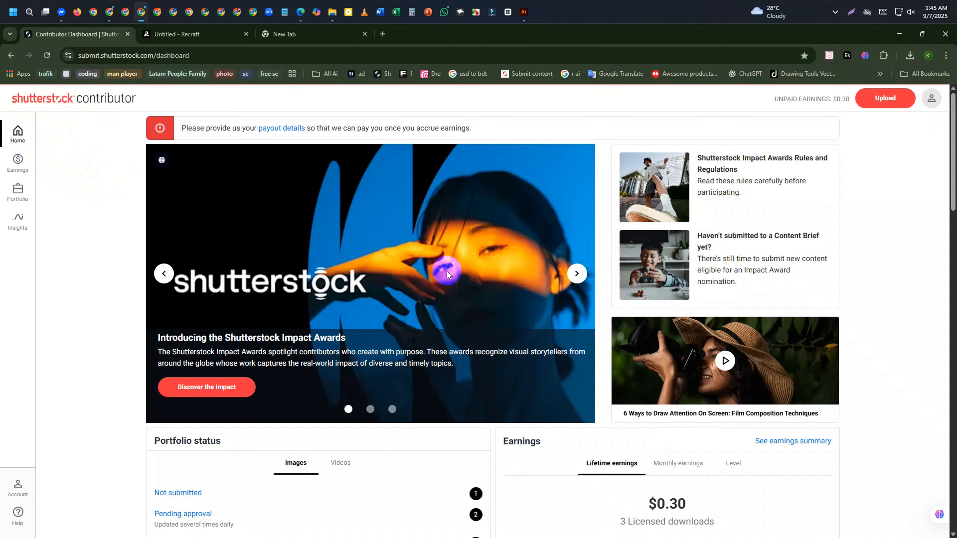
{"action": "scroll", "coordinate": [732, 434], "scroll_direction": "down", "scroll_amount": 3}
{"action": "scroll", "coordinate": [672, 431], "scroll_direction": "down", "scroll_amount": 3}
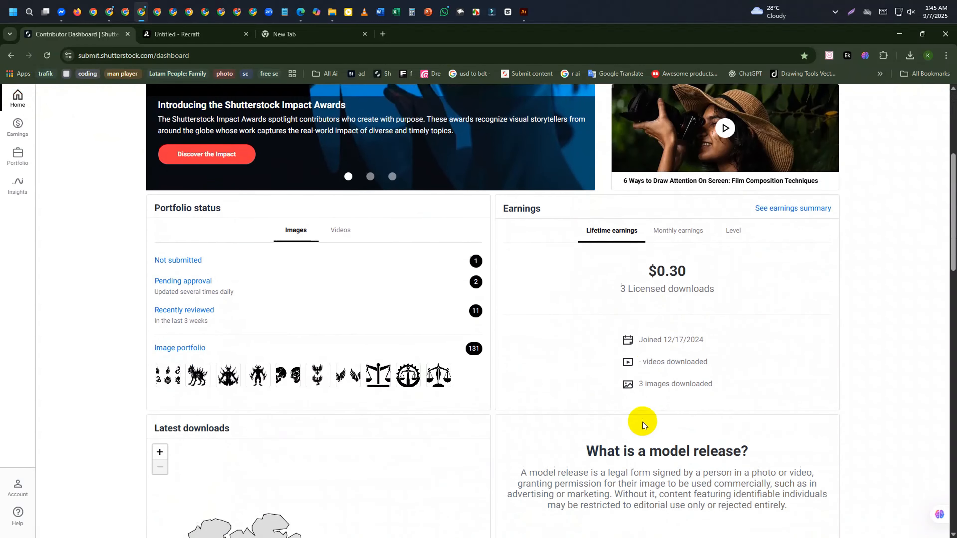
{"action": "scroll", "coordinate": [641, 426], "scroll_direction": "up", "scroll_amount": 6}
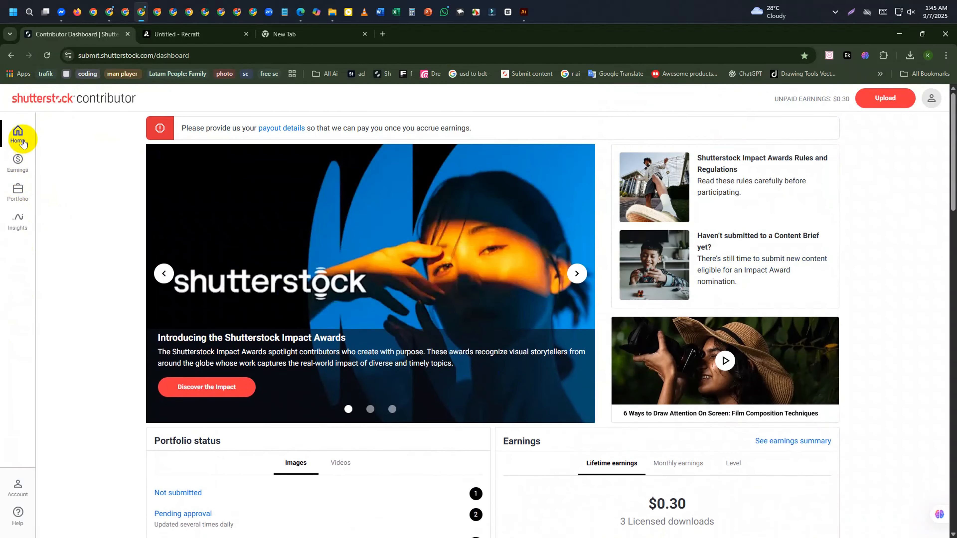
{"action": "left_click", "coordinate": [18, 132]}
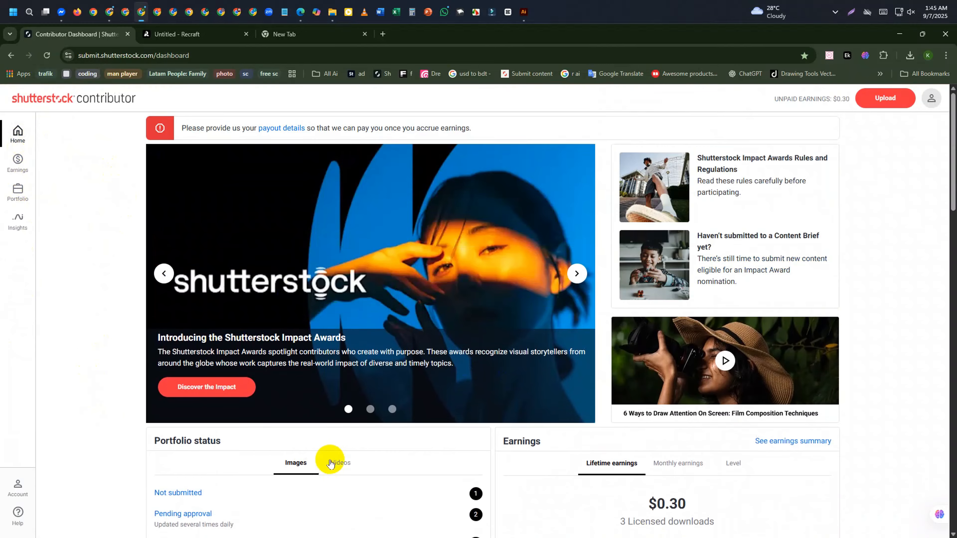
{"action": "scroll", "coordinate": [377, 437], "scroll_direction": "down", "scroll_amount": 5}
{"action": "left_click", "coordinate": [479, 268]}
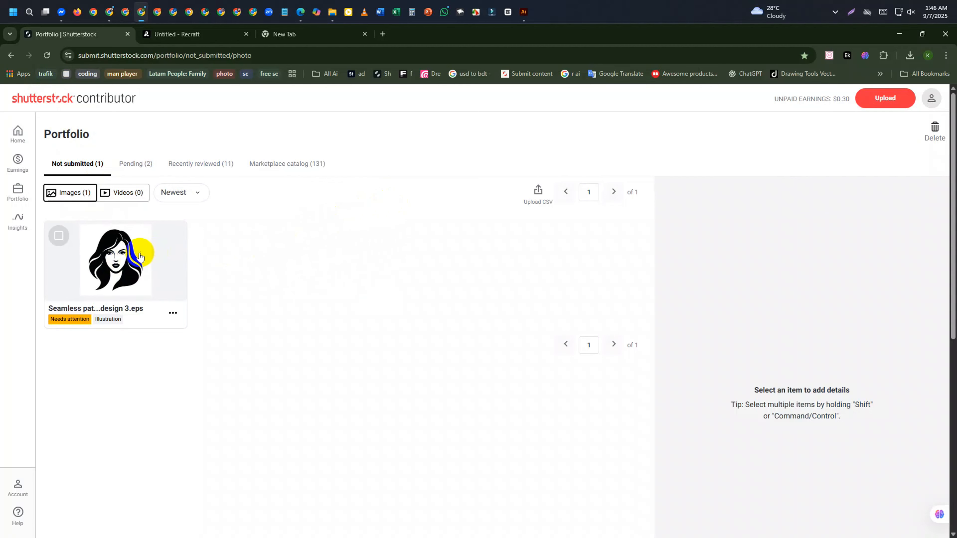
Select the uploaded portrait and fill its description with "Seamless pattern vector design", copied from its file name.
{"action": "left_click", "coordinate": [128, 268]}
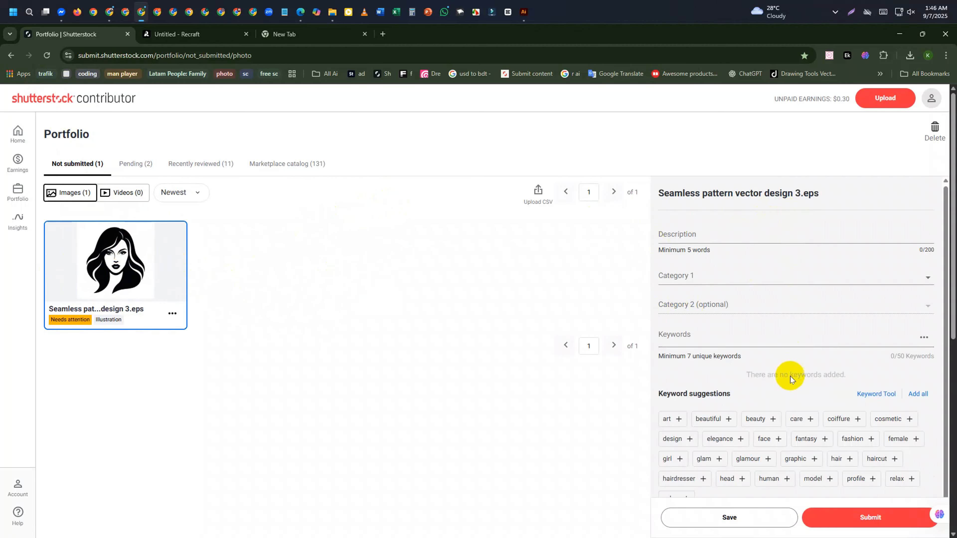
{"action": "scroll", "coordinate": [790, 376], "scroll_direction": "down", "scroll_amount": 5}
{"action": "scroll", "coordinate": [784, 438], "scroll_direction": "up", "scroll_amount": 4}
{"action": "scroll", "coordinate": [758, 324], "scroll_direction": "up", "scroll_amount": 3}
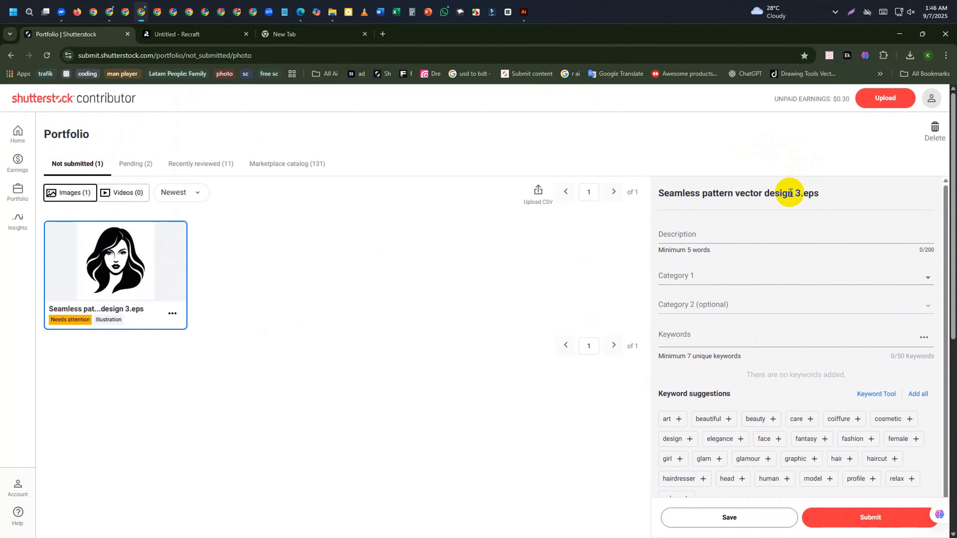
{"action": "left_click_drag", "start_coordinate": [793, 193], "coordinate": [656, 192]}
{"action": "key", "text": "ctrl+c"}
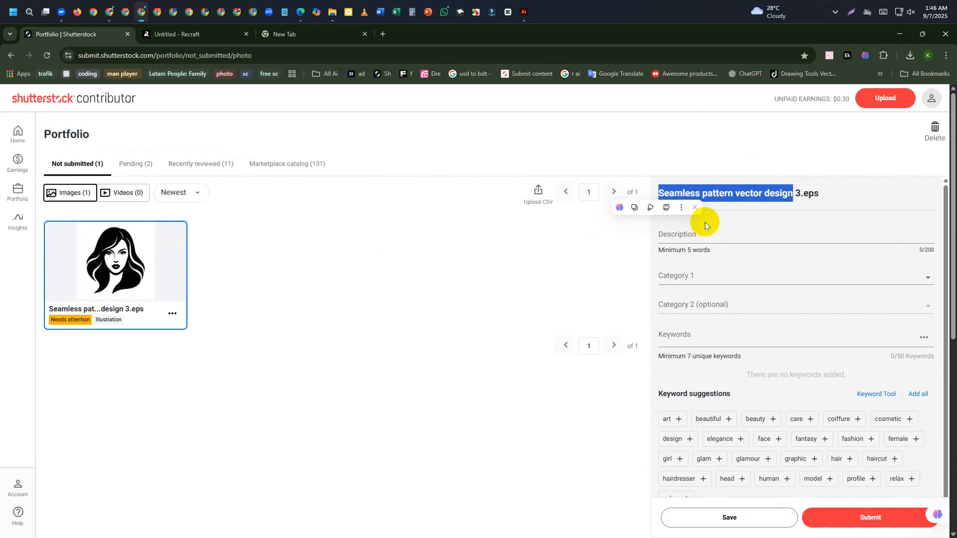
{"action": "left_click", "coordinate": [702, 232]}
{"action": "key", "text": "ctrl+v"}
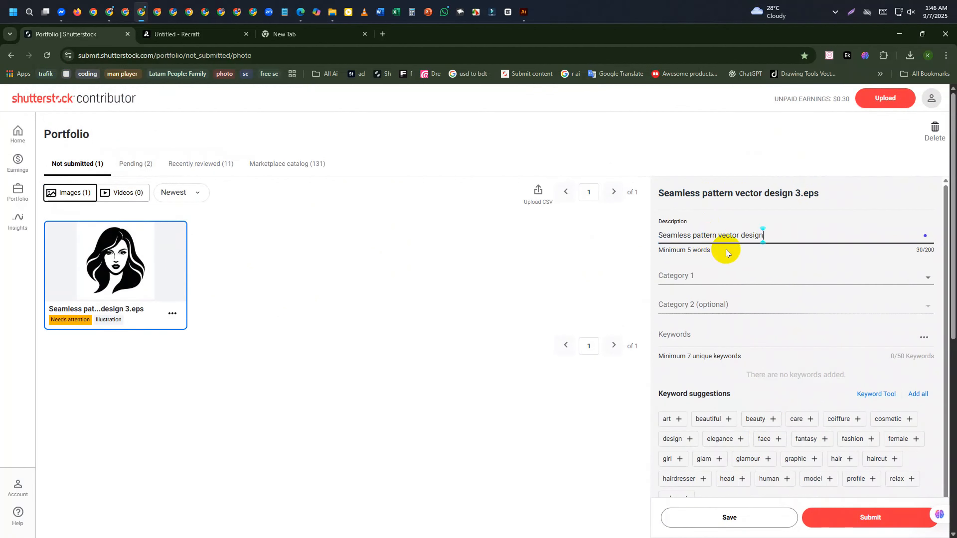
Set the portrait's first category to People and its second category to Arts.
{"action": "left_click", "coordinate": [697, 280]}
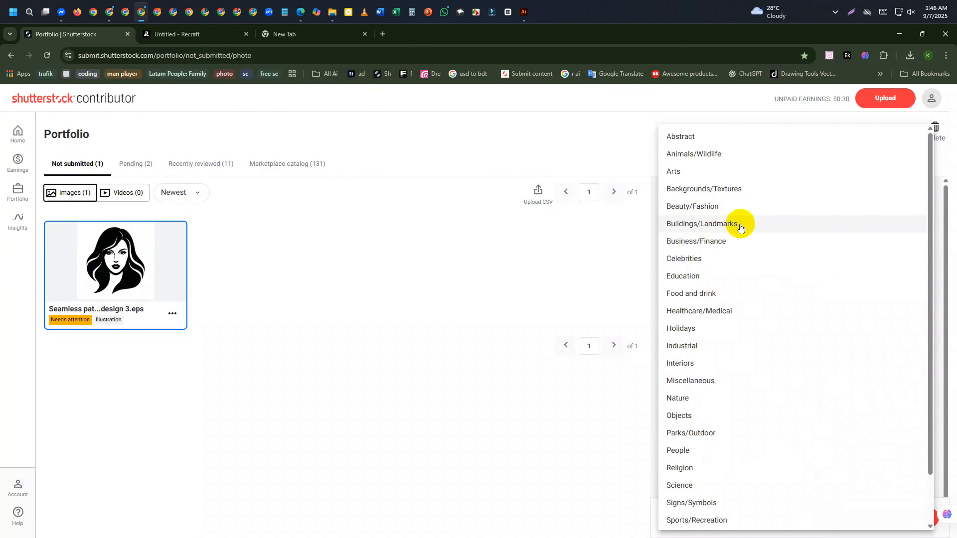
{"action": "scroll", "coordinate": [769, 325], "scroll_direction": "down", "scroll_amount": 2}
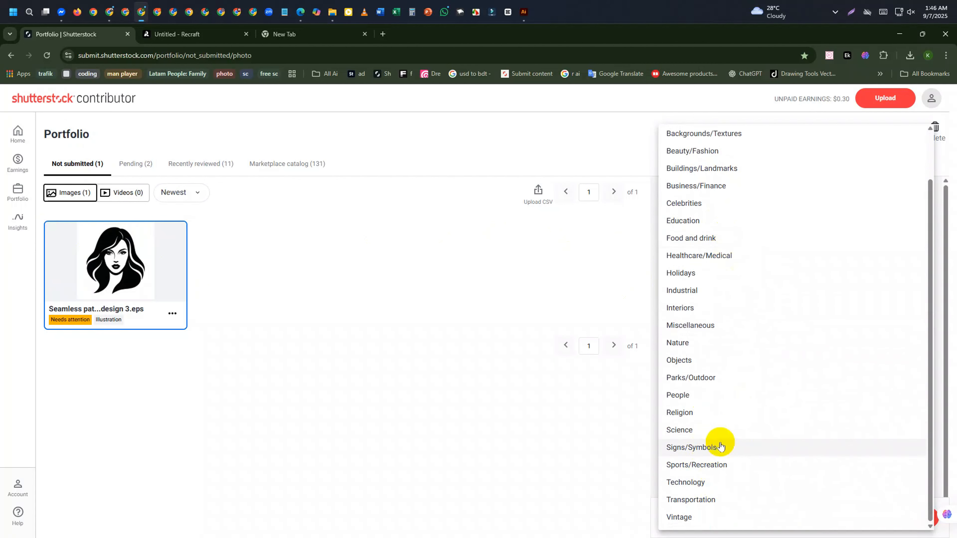
{"action": "left_click", "coordinate": [690, 399]}
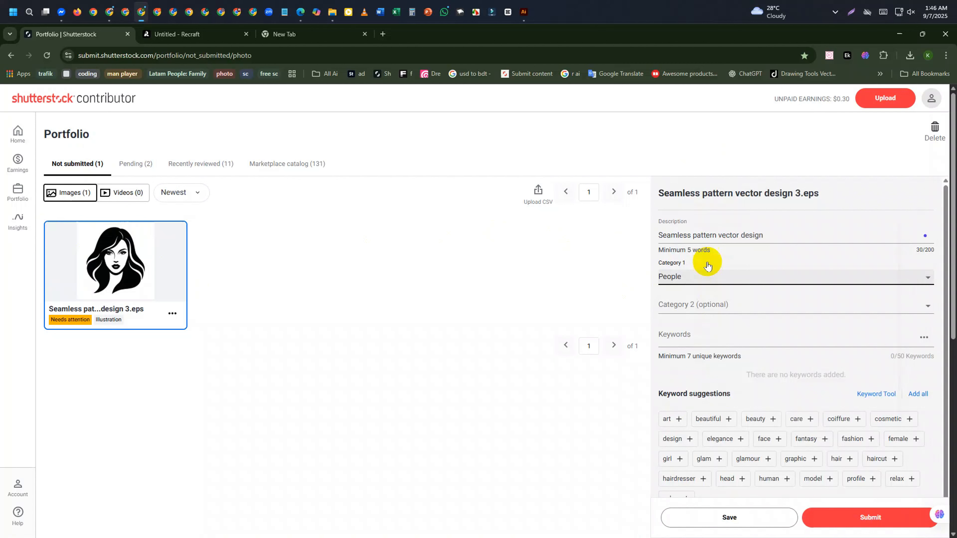
{"action": "left_click", "coordinate": [690, 311]}
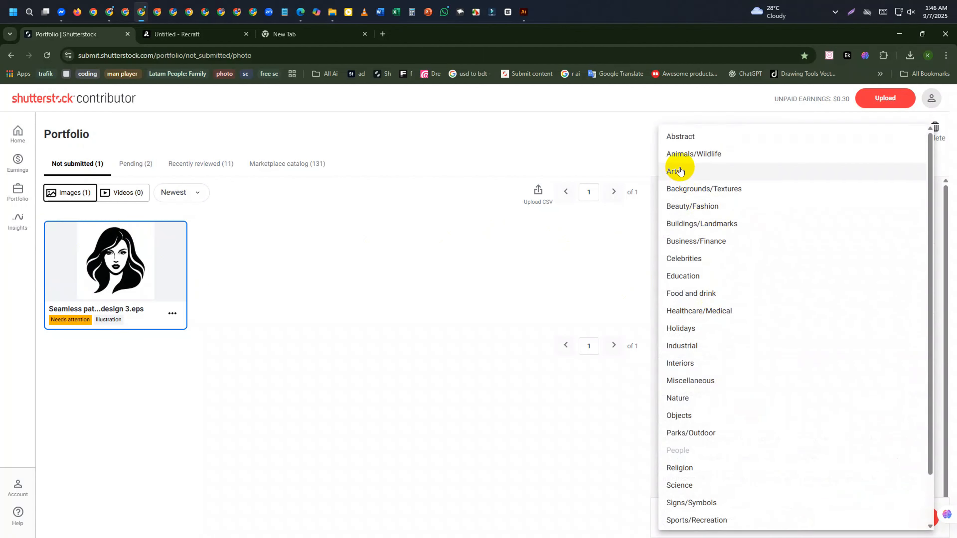
{"action": "left_click", "coordinate": [679, 172]}
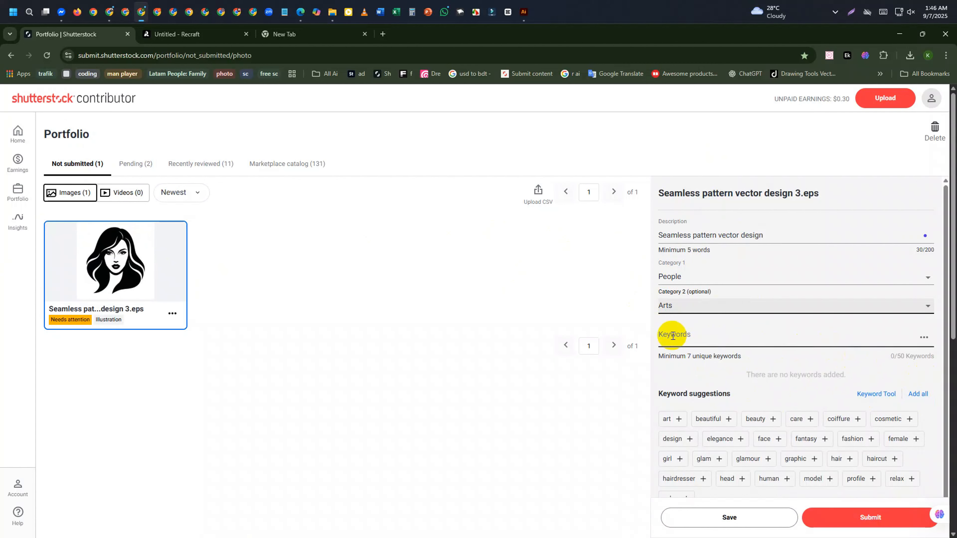
Add all the suggested keywords to the portrait and check the keyword count.
{"action": "left_click", "coordinate": [689, 335]}
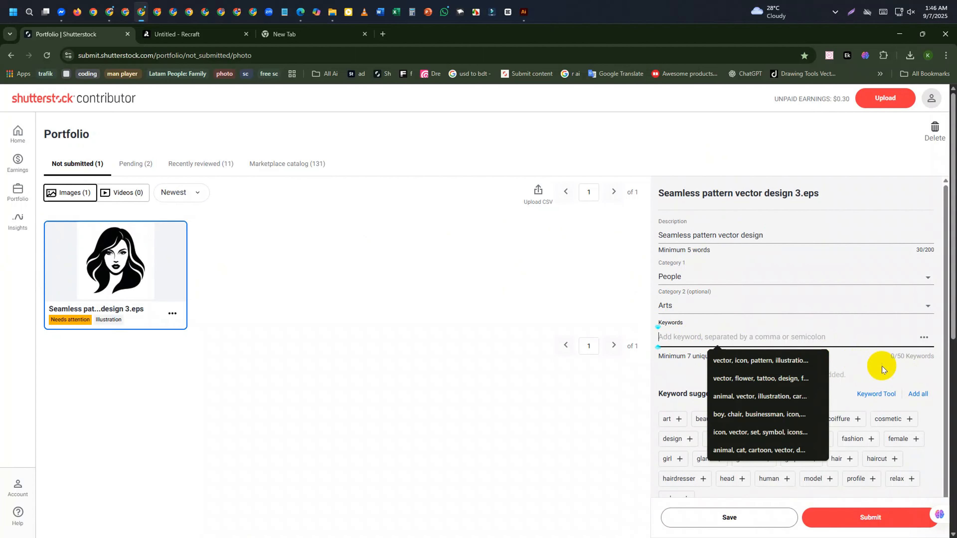
{"action": "left_click", "coordinate": [918, 395]}
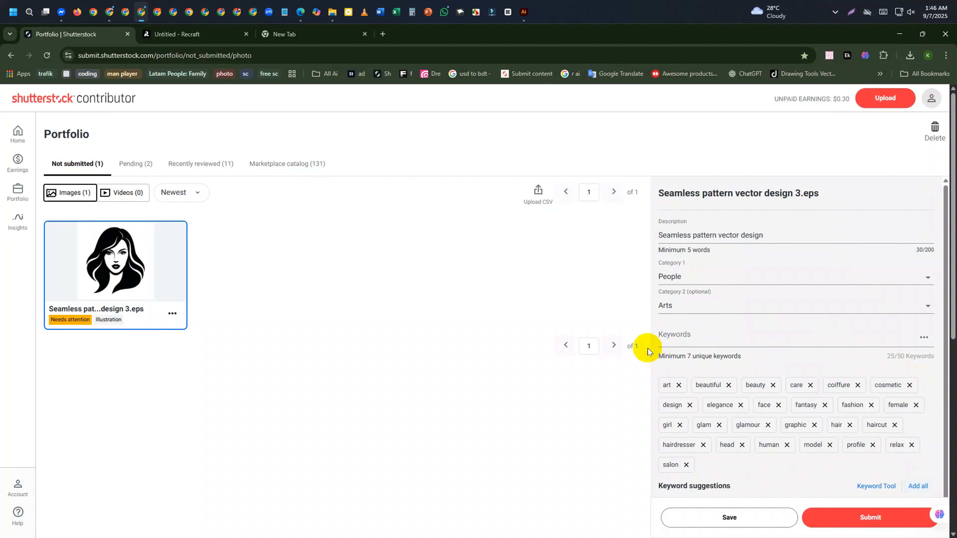
{"action": "scroll", "coordinate": [845, 422], "scroll_direction": "down", "scroll_amount": 2}
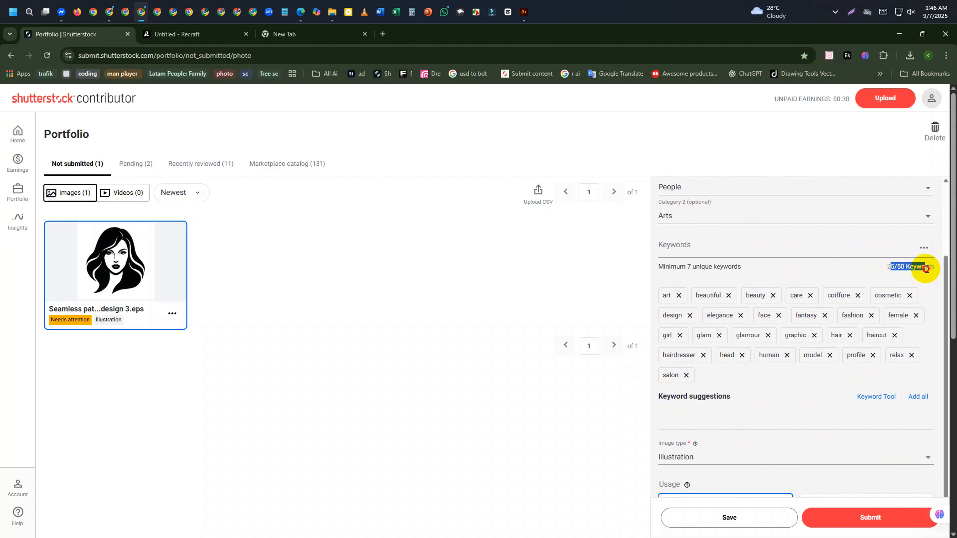
{"action": "left_click_drag", "start_coordinate": [926, 268], "coordinate": [925, 268]}
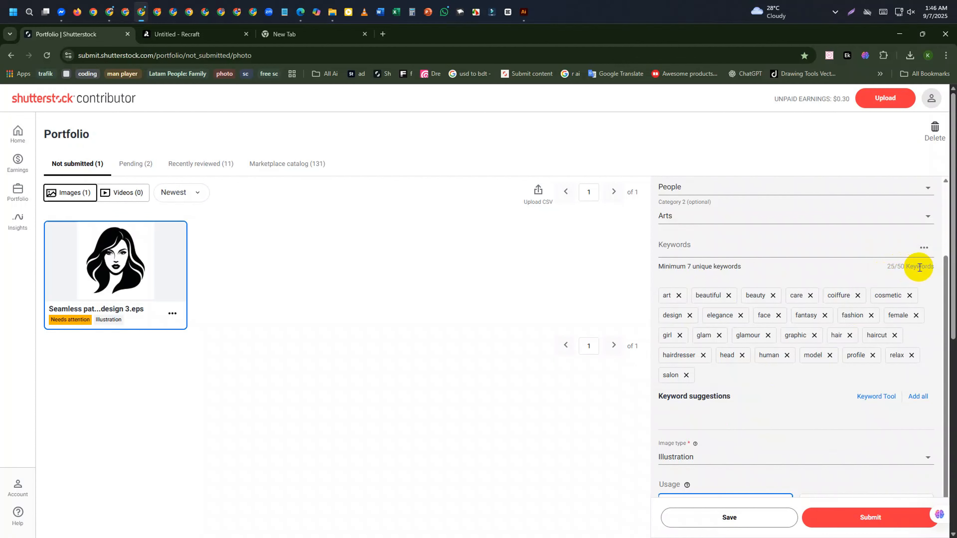
Save the portrait's details and try to submit it as a commercial illustration.
{"action": "scroll", "coordinate": [823, 406], "scroll_direction": "down", "scroll_amount": 6}
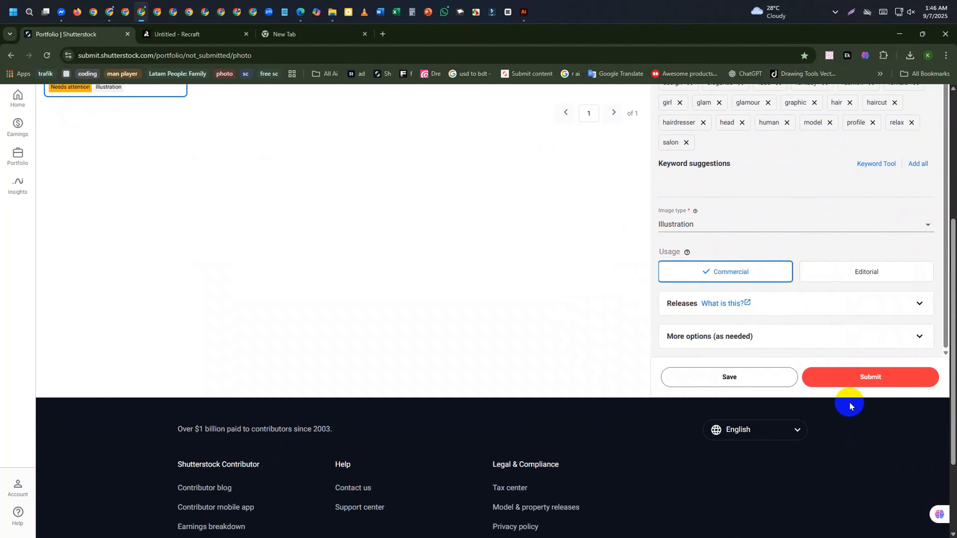
{"action": "left_click", "coordinate": [765, 378]}
{"action": "scroll", "coordinate": [433, 305], "scroll_direction": "up", "scroll_amount": 6}
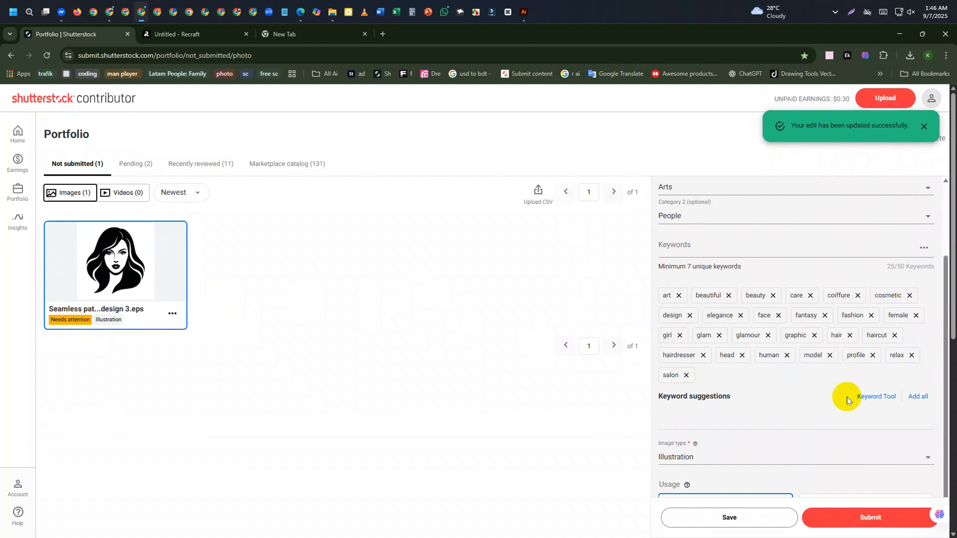
{"action": "left_click", "coordinate": [844, 517]}
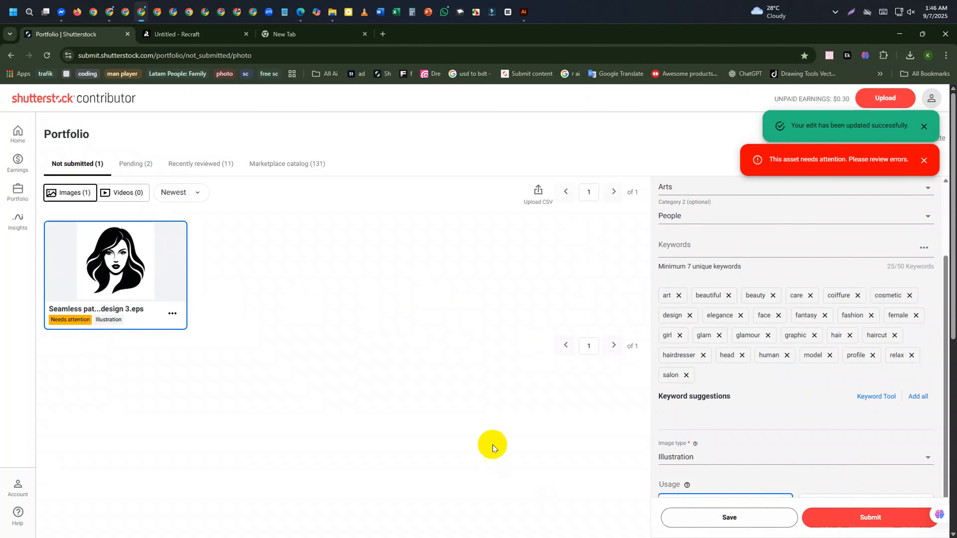
{"action": "left_click", "coordinate": [845, 519]}
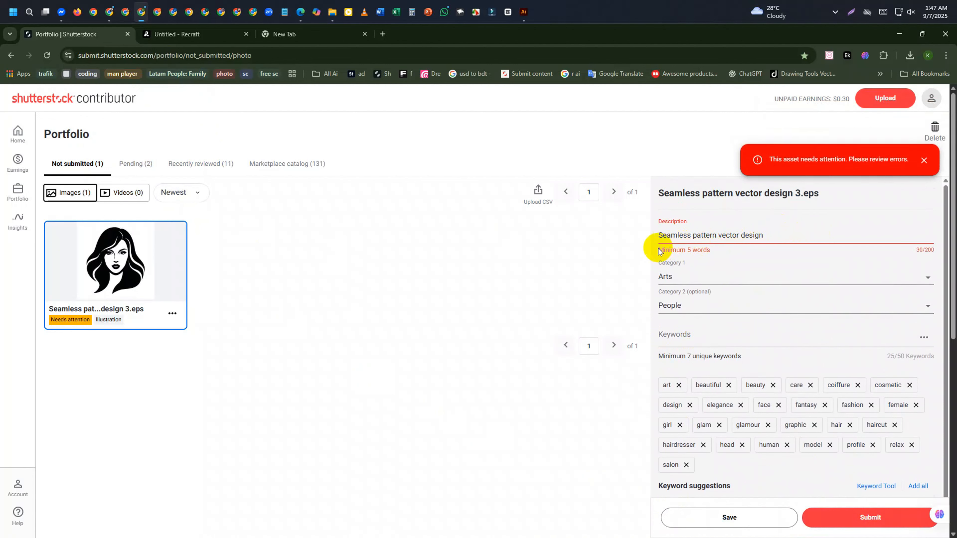
Insert a short word between "pattern" and "vector" in the description to meet the five-word minimum, and submit the portrait.
{"action": "left_click_drag", "start_coordinate": [652, 248], "coordinate": [726, 254]}
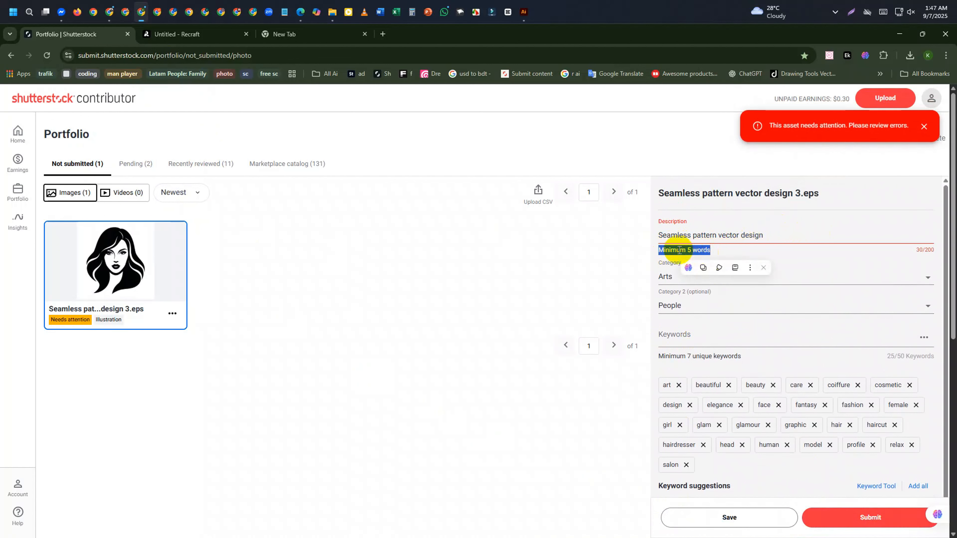
{"action": "left_click", "coordinate": [751, 234]}
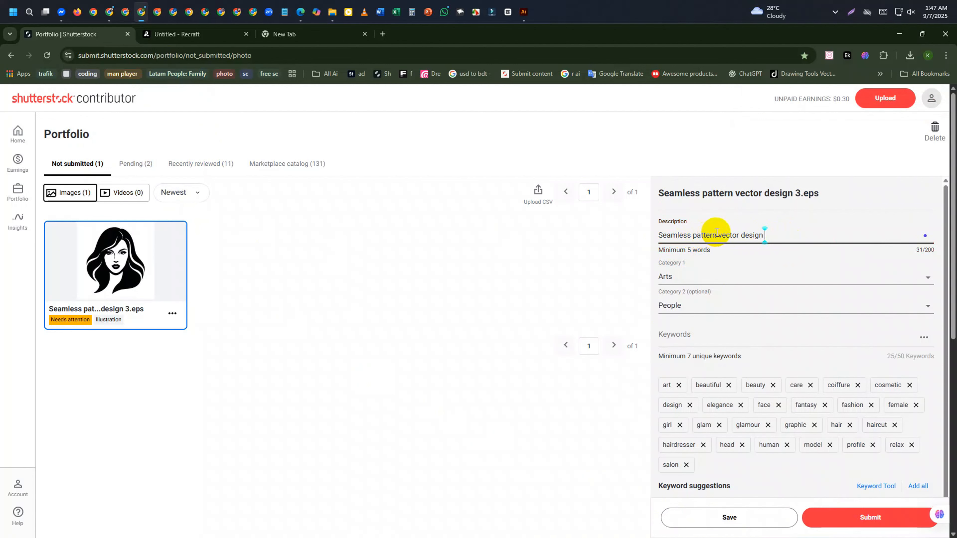
{"action": "left_click", "coordinate": [717, 235]}
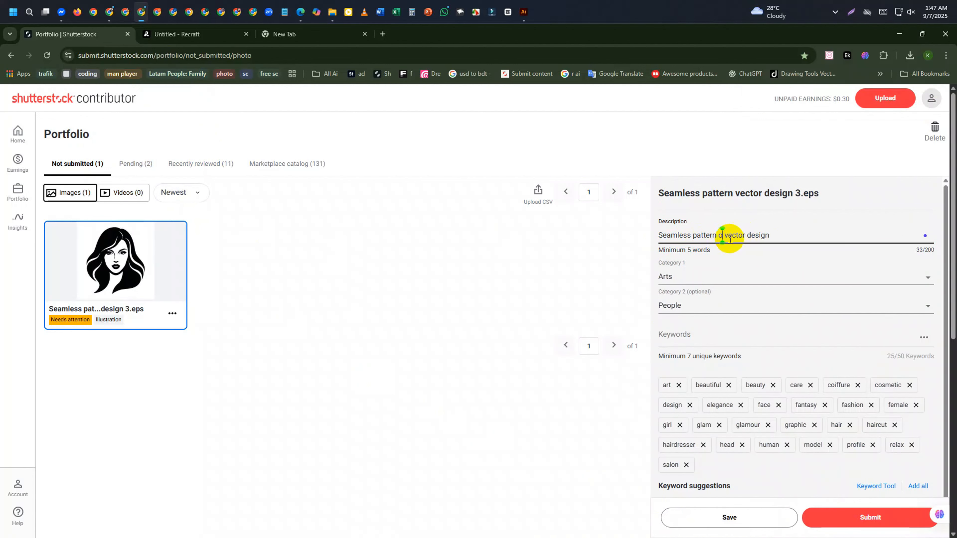
{"action": "scroll", "coordinate": [833, 284], "scroll_direction": "down", "scroll_amount": 2}
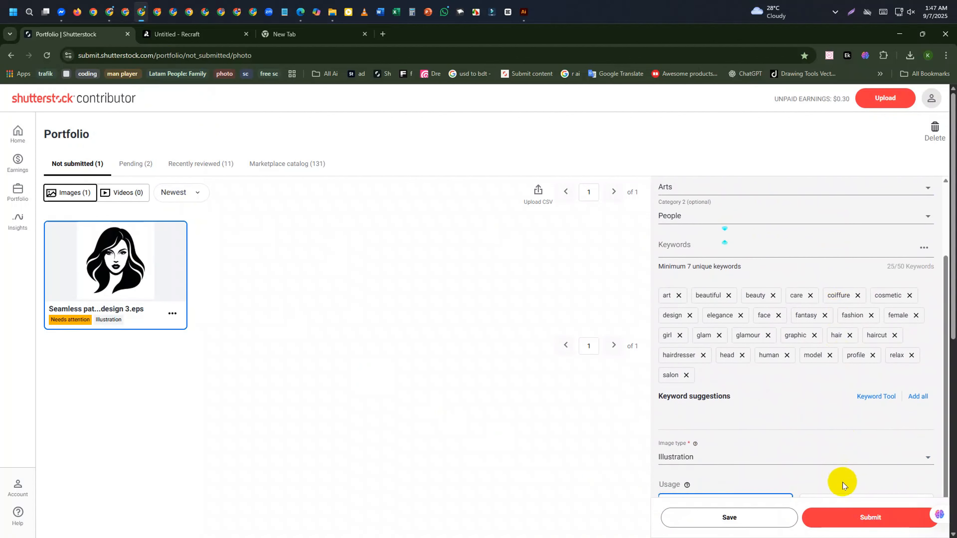
{"action": "left_click", "coordinate": [846, 516]}
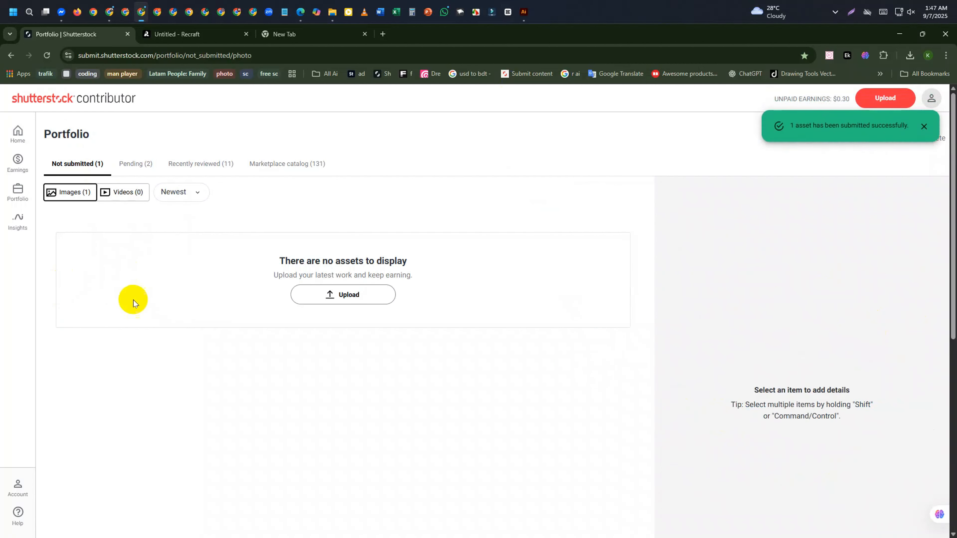
Check the portfolio's pending images for the newly submitted portrait.
{"action": "left_click", "coordinate": [127, 166]}
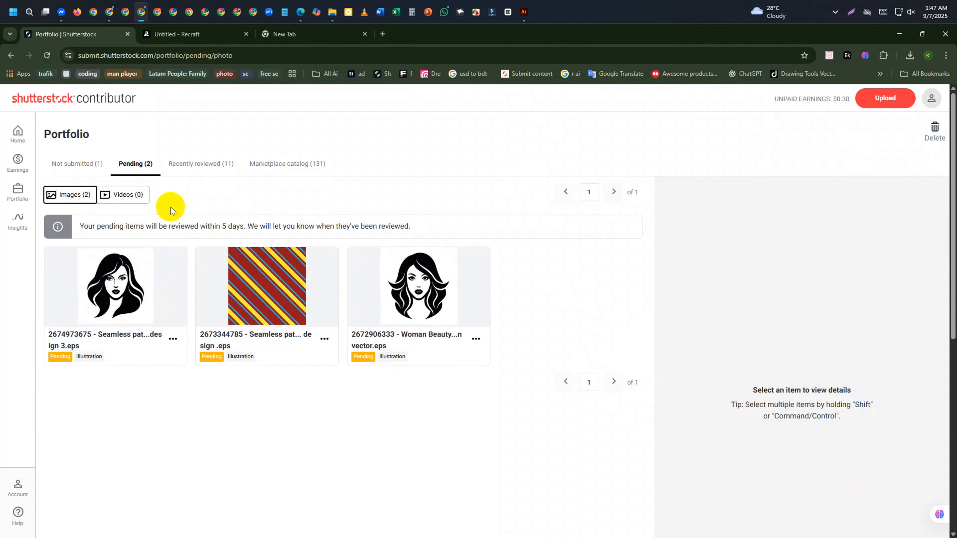
{"action": "left_click", "coordinate": [237, 161]}
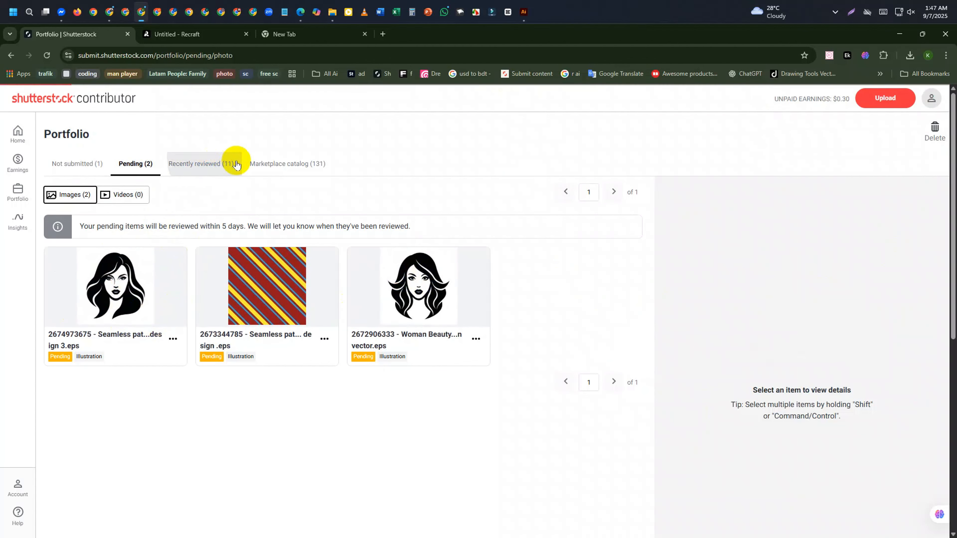
{"action": "left_click", "coordinate": [134, 165]}
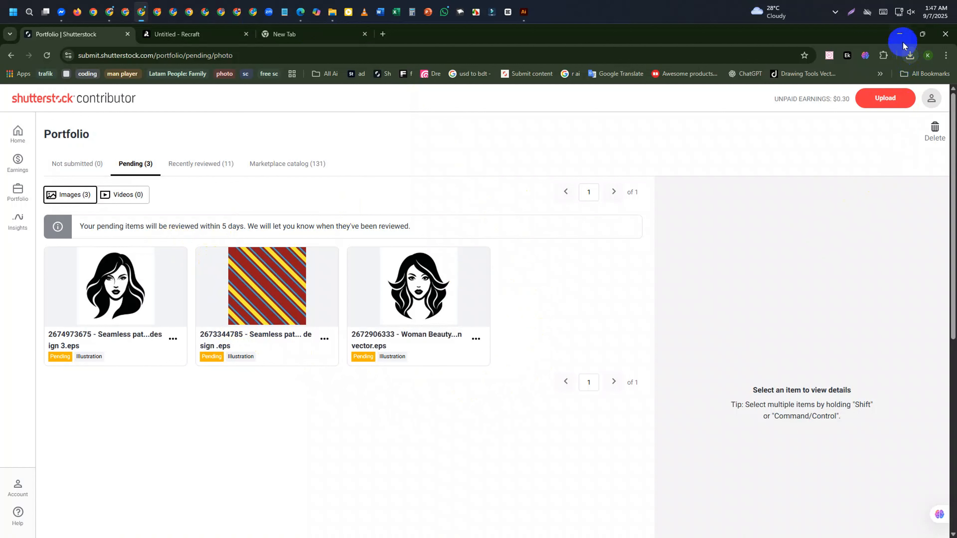
Switch to the browser window with the Best Time Learn YouTube channel, review the open channel details and close them.
{"action": "left_click", "coordinate": [897, 34]}
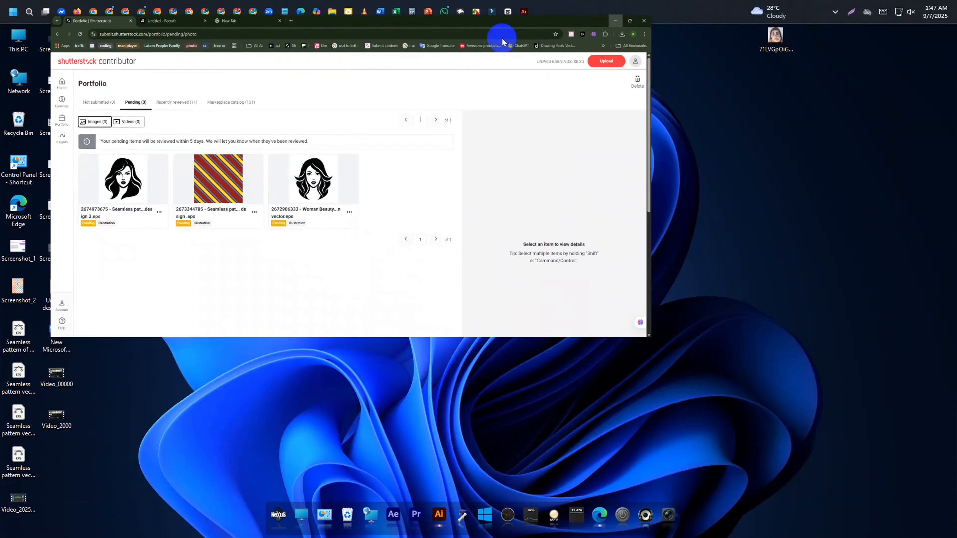
{"action": "left_click", "coordinate": [109, 11]}
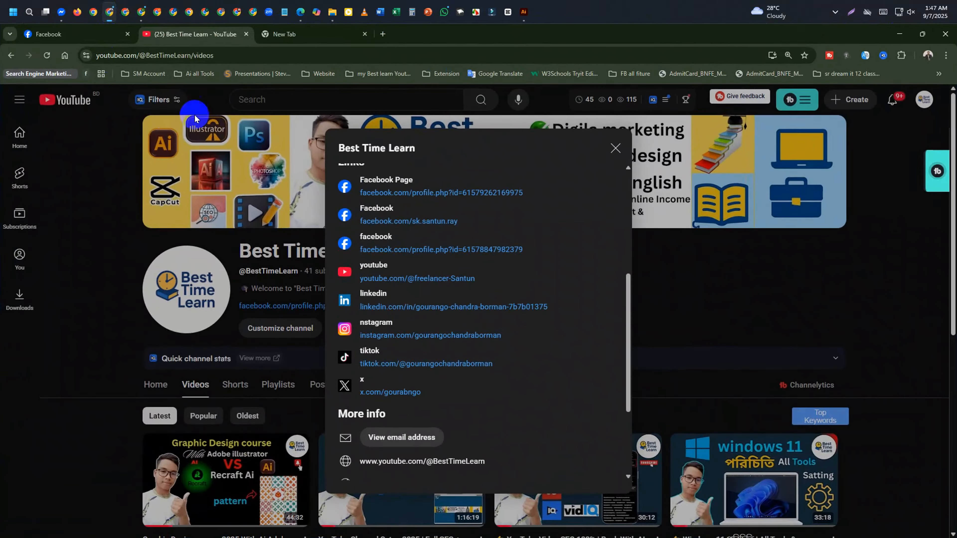
{"action": "scroll", "coordinate": [428, 297], "scroll_direction": "up", "scroll_amount": 3}
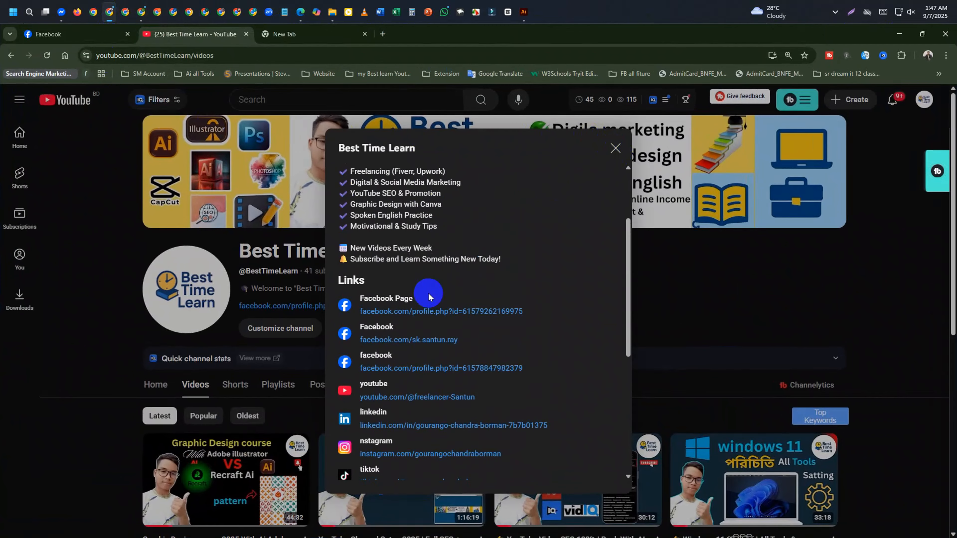
{"action": "scroll", "coordinate": [434, 290], "scroll_direction": "up", "scroll_amount": 3}
{"action": "scroll", "coordinate": [451, 291], "scroll_direction": "down", "scroll_amount": 7}
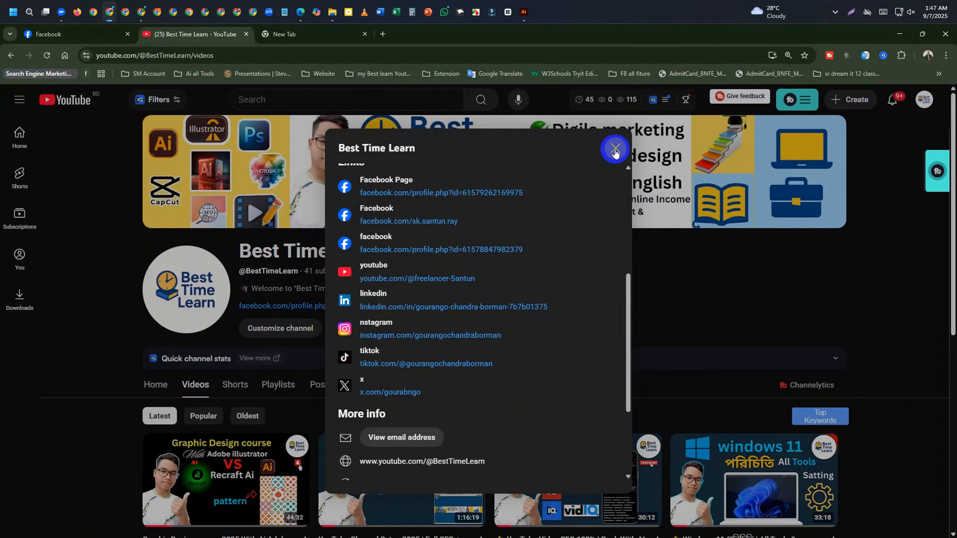
{"action": "scroll", "coordinate": [431, 214], "scroll_direction": "up", "scroll_amount": 3}
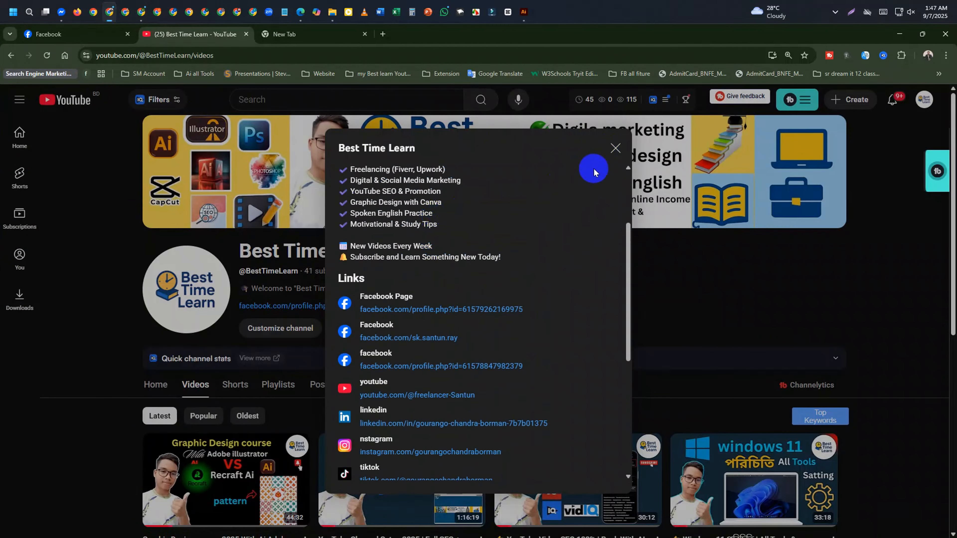
{"action": "left_click", "coordinate": [617, 149]}
{"action": "scroll", "coordinate": [487, 219], "scroll_direction": "down", "scroll_amount": 3}
{"action": "scroll", "coordinate": [487, 222], "scroll_direction": "up", "scroll_amount": 3}
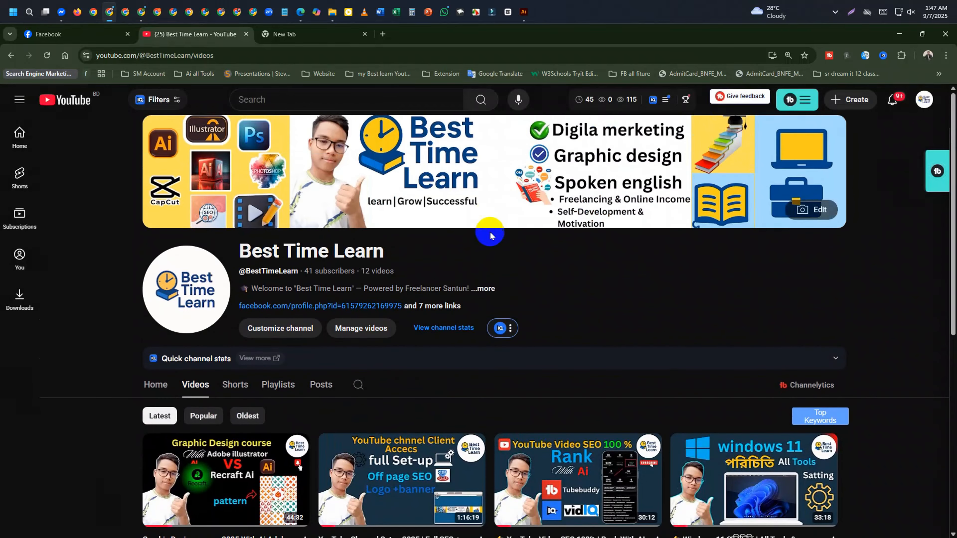
Open the channel's full description, read through its text and social links, and close it.
{"action": "left_click", "coordinate": [492, 288]}
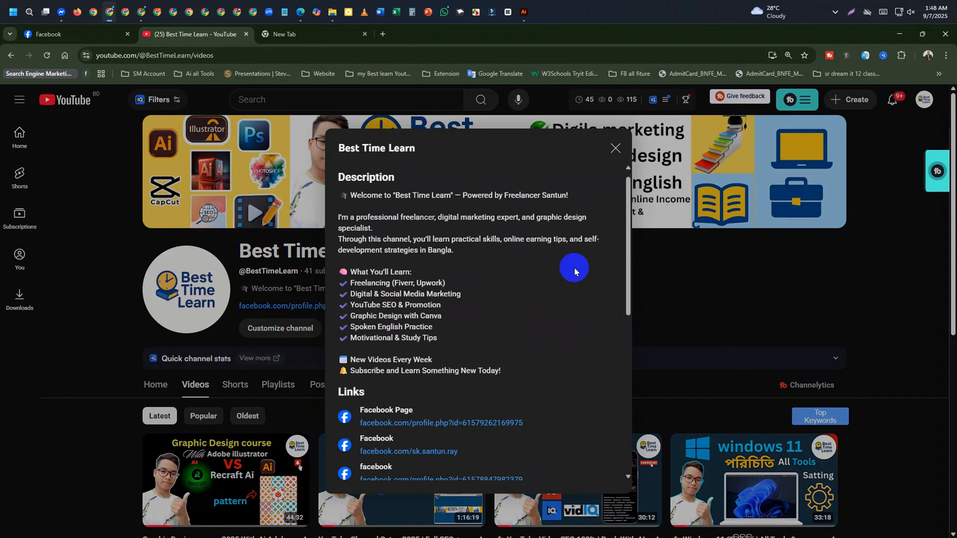
{"action": "scroll", "coordinate": [571, 268], "scroll_direction": "down", "scroll_amount": 9}
{"action": "scroll", "coordinate": [573, 267], "scroll_direction": "up", "scroll_amount": 3}
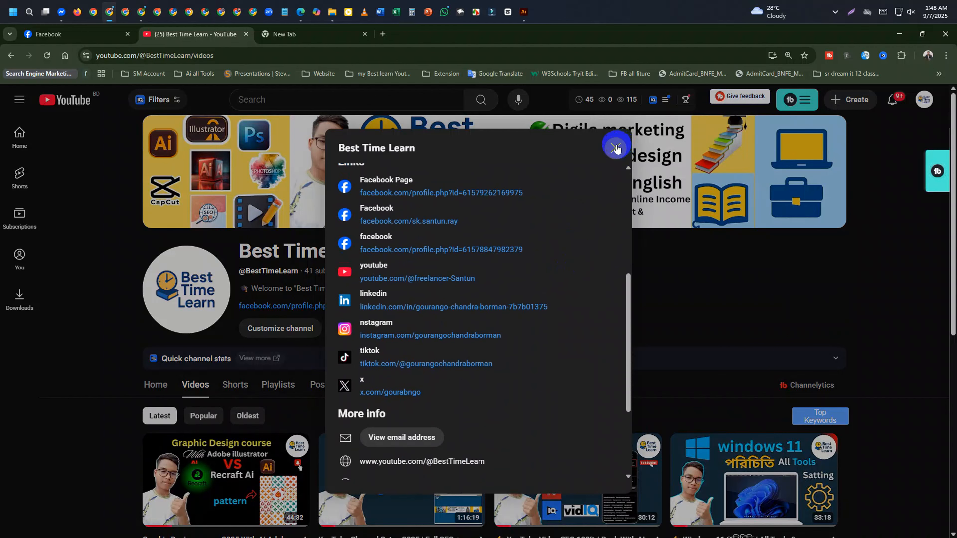
{"action": "scroll", "coordinate": [539, 183], "scroll_direction": "up", "scroll_amount": 3}
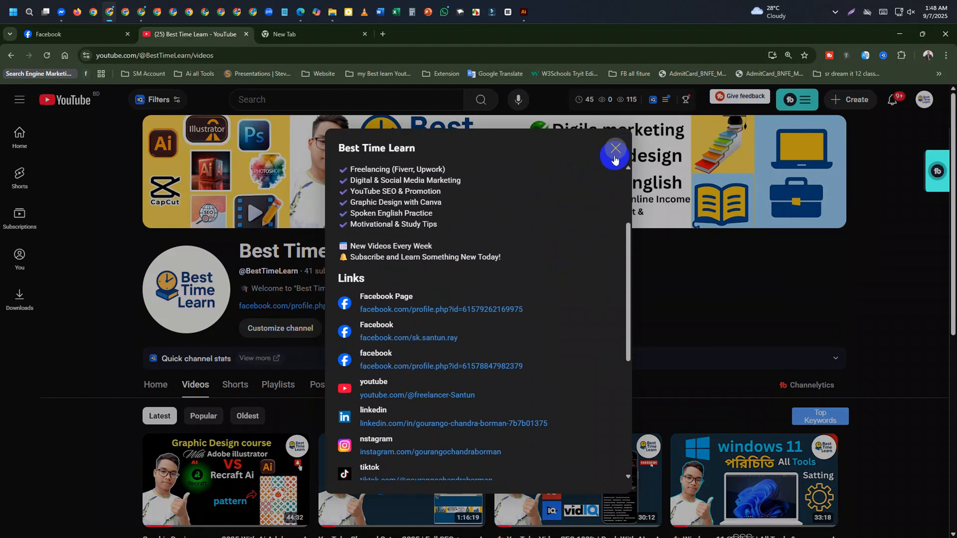
{"action": "scroll", "coordinate": [505, 253], "scroll_direction": "down", "scroll_amount": 3}
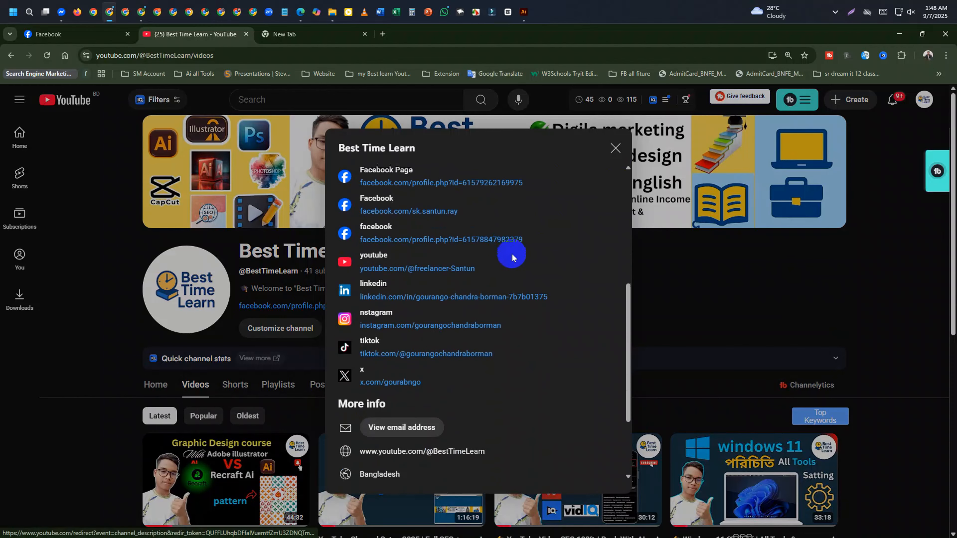
{"action": "scroll", "coordinate": [508, 259], "scroll_direction": "down", "scroll_amount": 3}
{"action": "scroll", "coordinate": [466, 269], "scroll_direction": "up", "scroll_amount": 3}
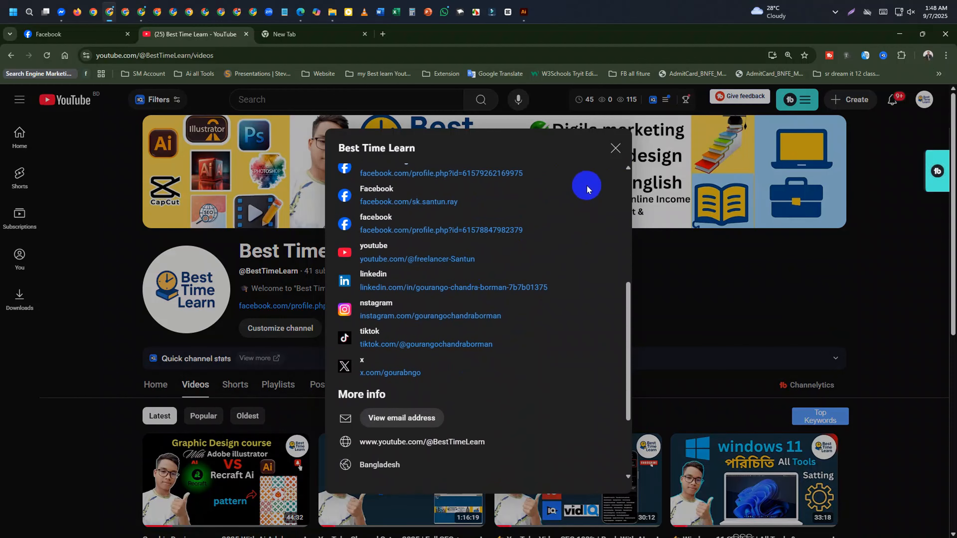
{"action": "left_click", "coordinate": [615, 147]}
Look through the channel's uploaded videos and highlight the video count and the channel name in its header.
{"action": "scroll", "coordinate": [653, 385], "scroll_direction": "down", "scroll_amount": 8}
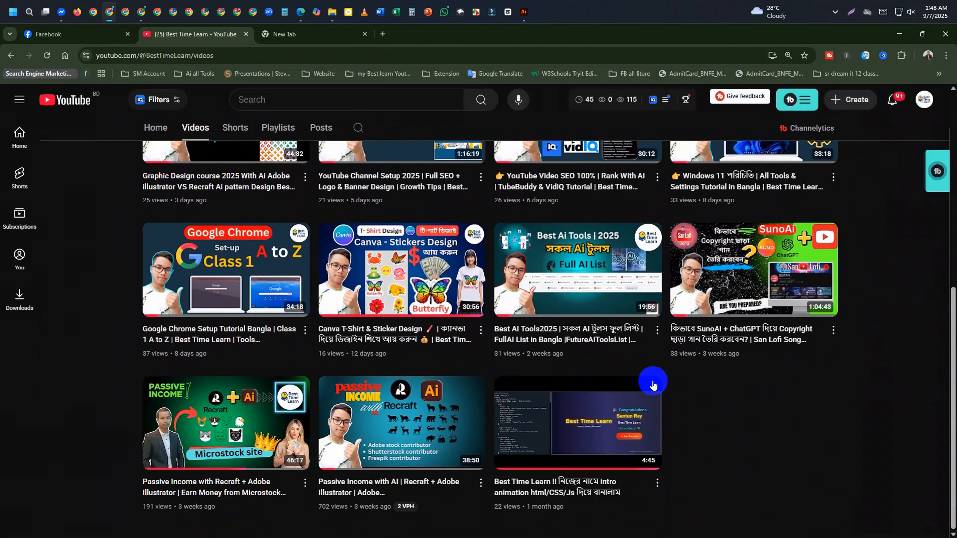
{"action": "scroll", "coordinate": [391, 379], "scroll_direction": "up", "scroll_amount": 8}
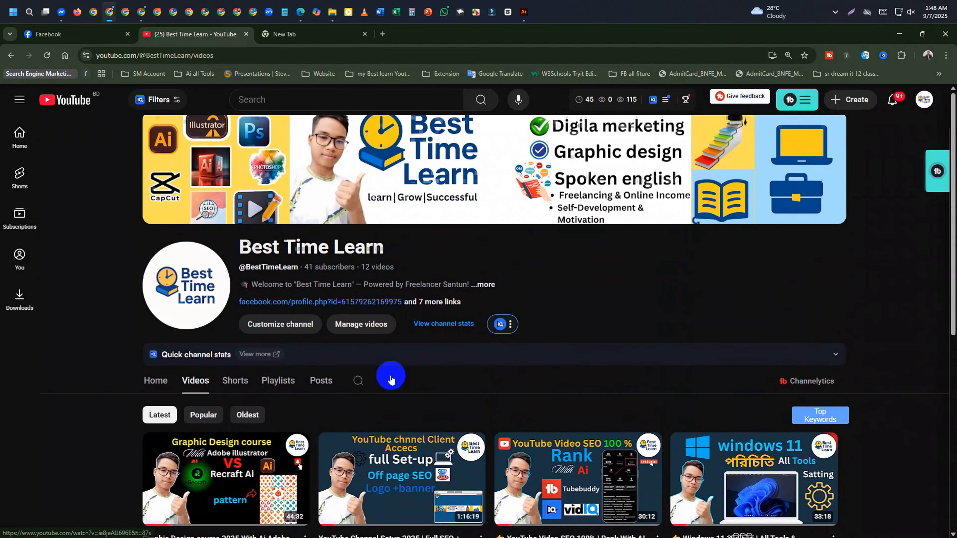
{"action": "left_click_drag", "start_coordinate": [361, 270], "coordinate": [400, 272]}
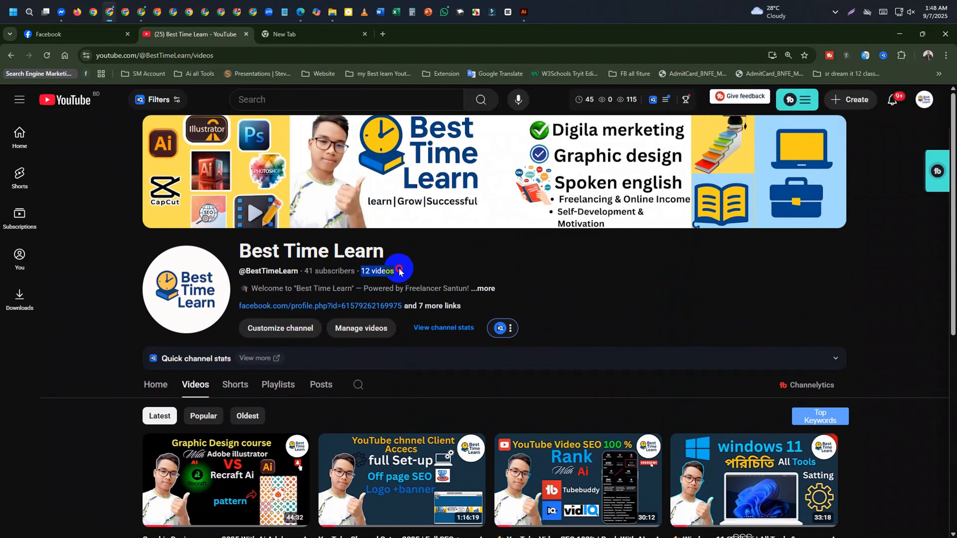
{"action": "left_click", "coordinate": [422, 271]}
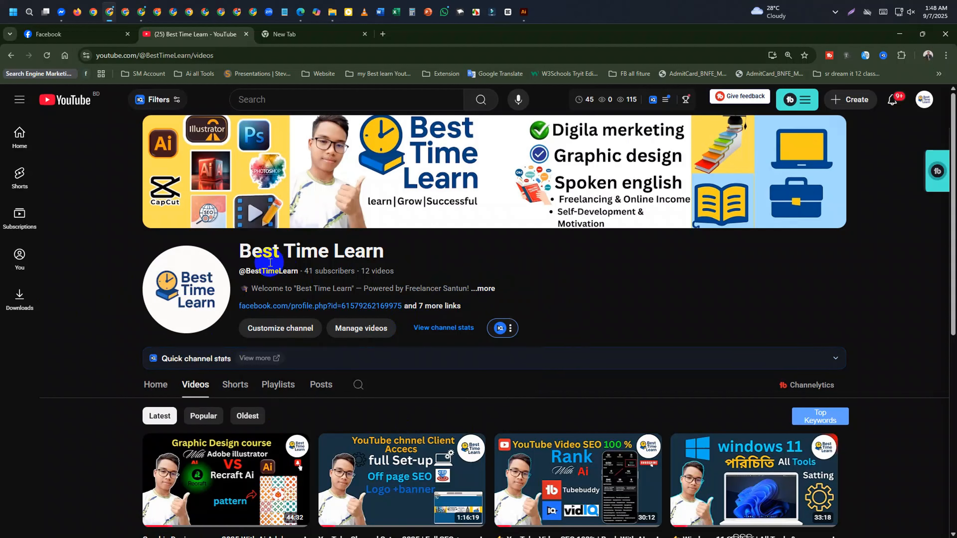
{"action": "left_click_drag", "start_coordinate": [237, 254], "coordinate": [388, 252]}
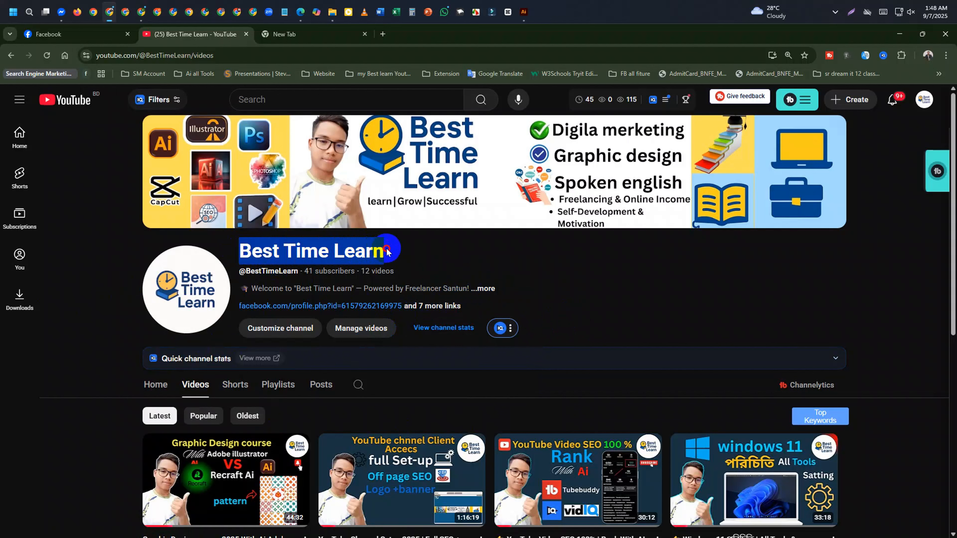
{"action": "left_click", "coordinate": [476, 262]}
{"action": "mouse_move", "coordinate": [694, 189]}
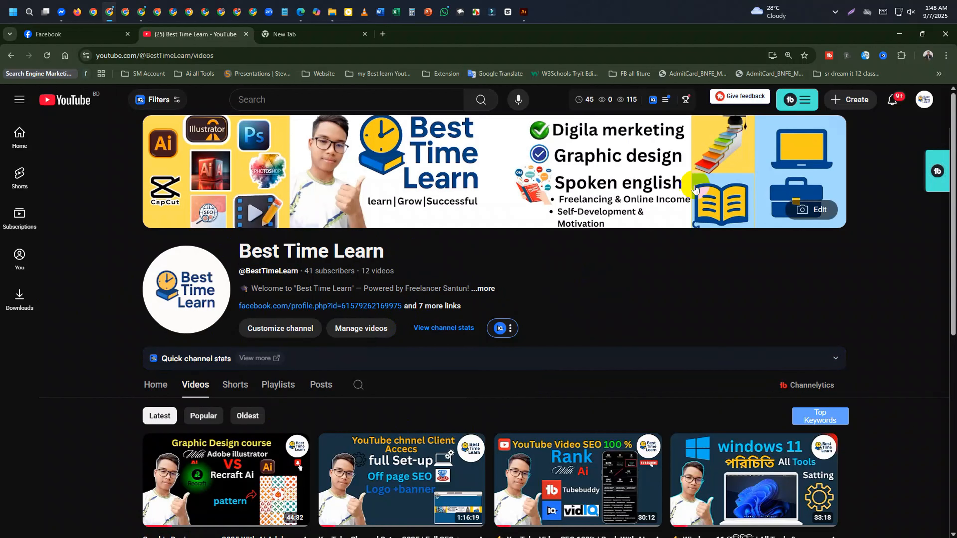